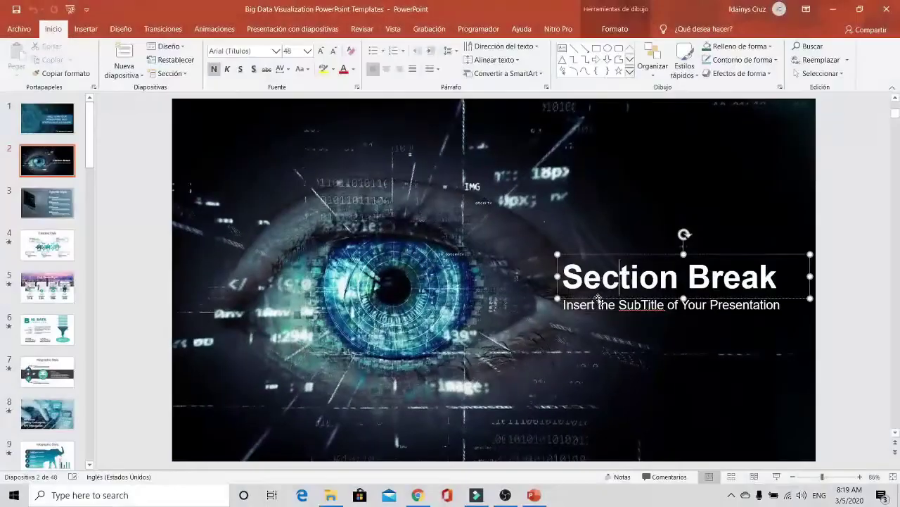
# Delete both placeholder text boxes from the slide.
pyautogui.click(582, 316)
pyautogui.press('Delete')
pyautogui.click(668, 276)
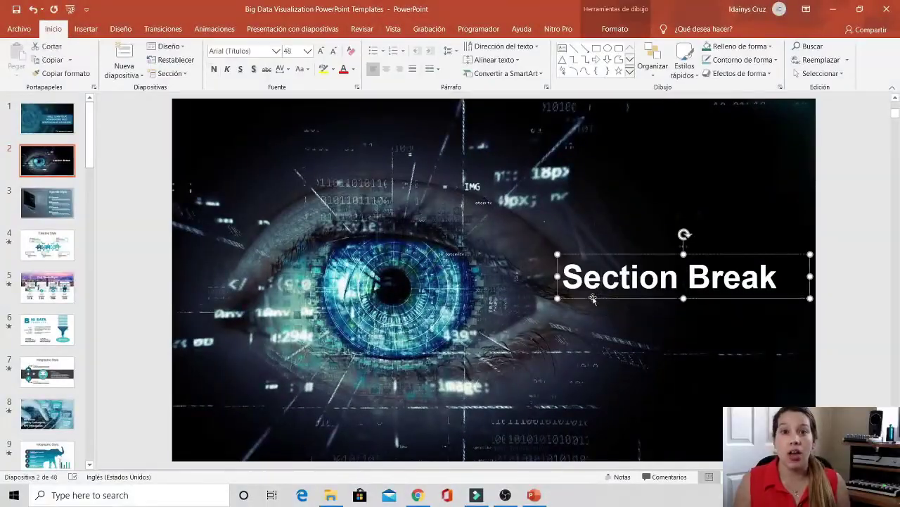
pyautogui.press('Delete')
# Add a WordArt box at the upper right reading 'Necesitas Hacer Una Presentación', correcting the spelling.
pyautogui.click(85, 29)
pyautogui.click(684, 66)
pyautogui.click(778, 123)
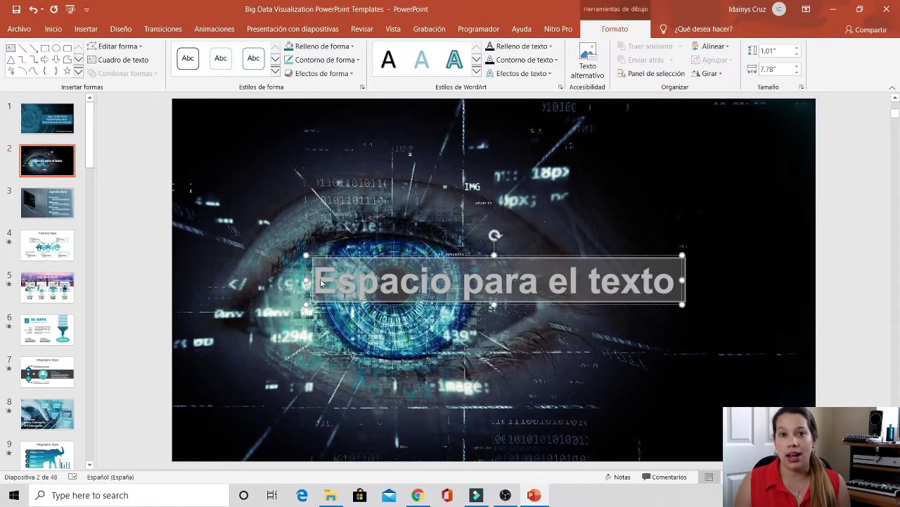
pyautogui.moveTo(535, 276); pyautogui.dragTo(648, 191)
pyautogui.write('Nece')
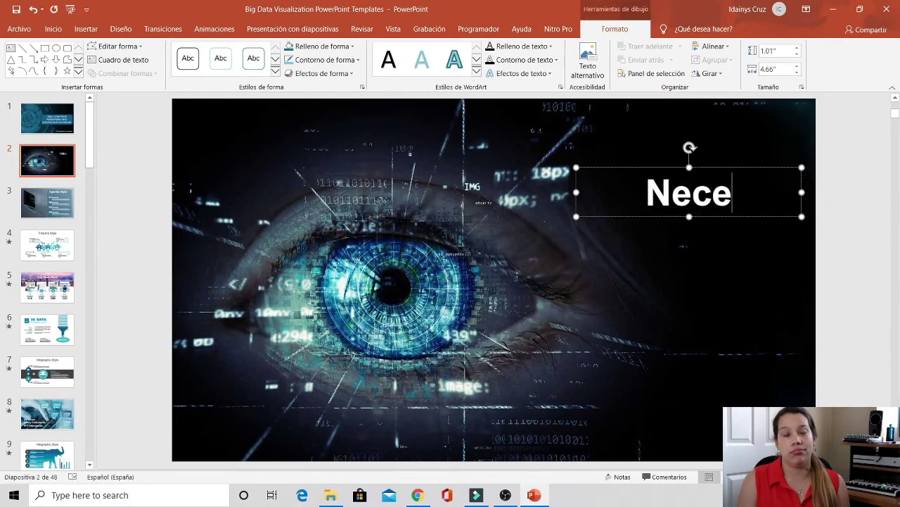
pyautogui.write('sitas Hacer Una Pre')
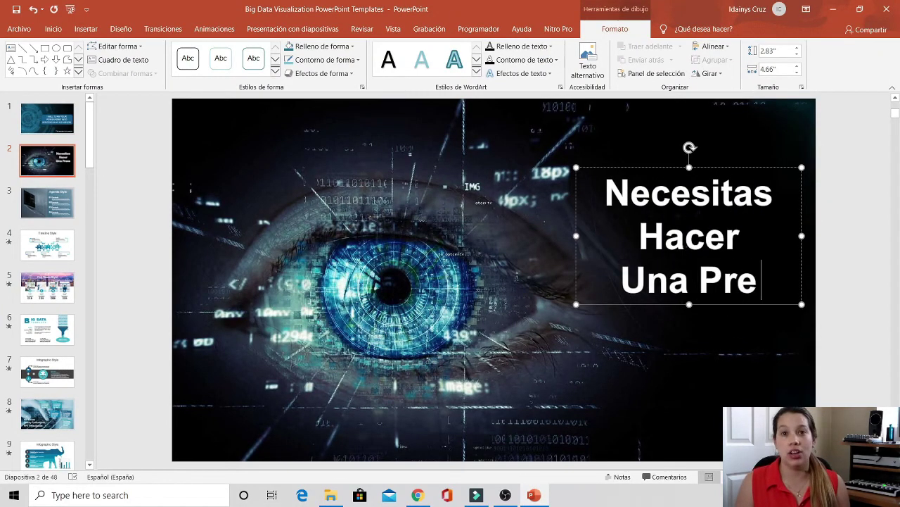
pyautogui.write('sentacion')
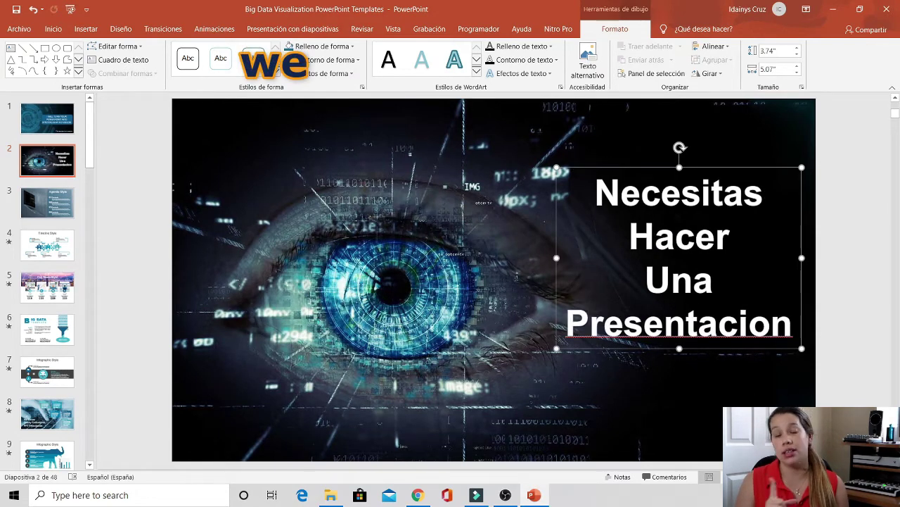
pyautogui.rightClick(719, 332)
pyautogui.click(753, 344)
# Apply the Flotar hacia effect and then an entrance animation to the text.
pyautogui.click(215, 29)
pyautogui.click(482, 71)
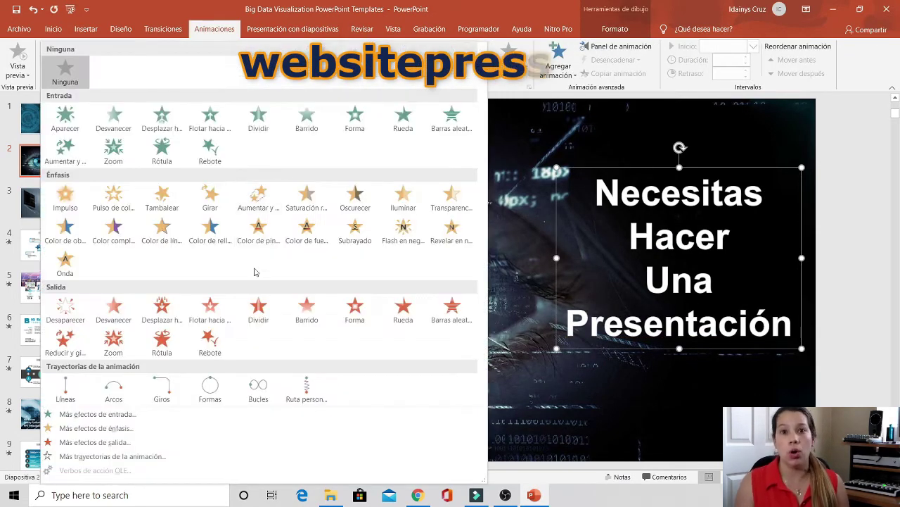
pyautogui.click(224, 321)
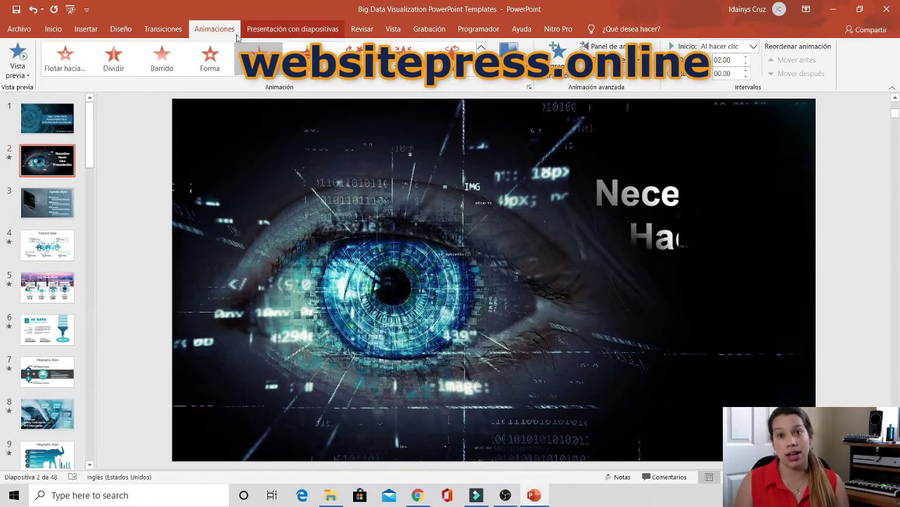
pyautogui.click(481, 71)
pyautogui.click(164, 146)
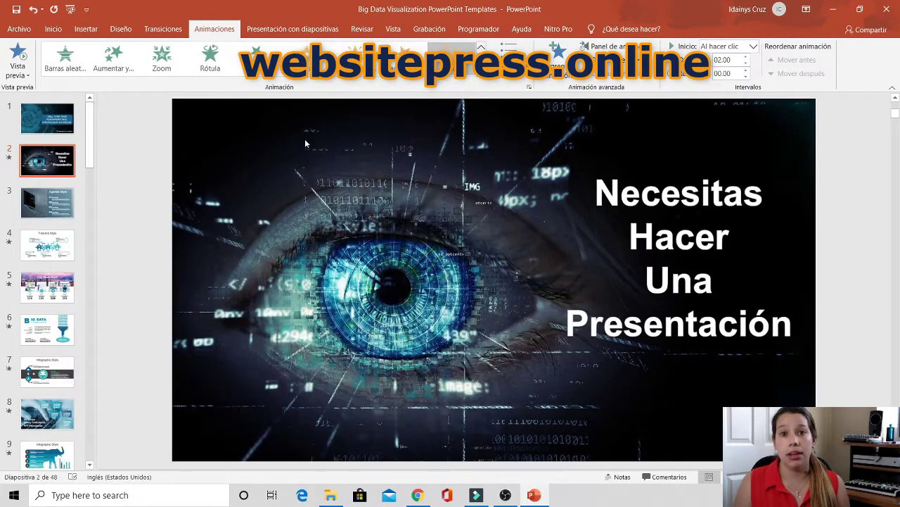
# Change the text to 'Te voy ayudar a crear tus propias Presentaciones' and widen the box.
pyautogui.click(553, 320)
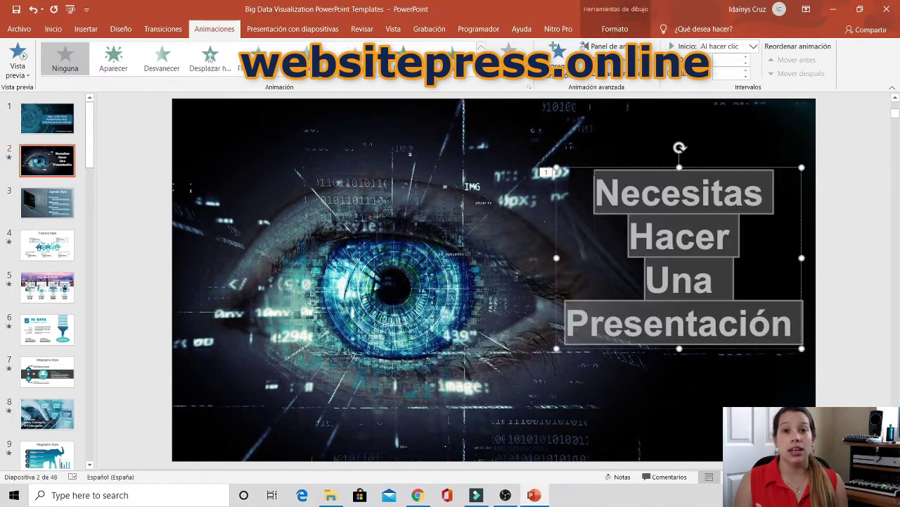
pyautogui.write('Pues estas en el lugar correcto')
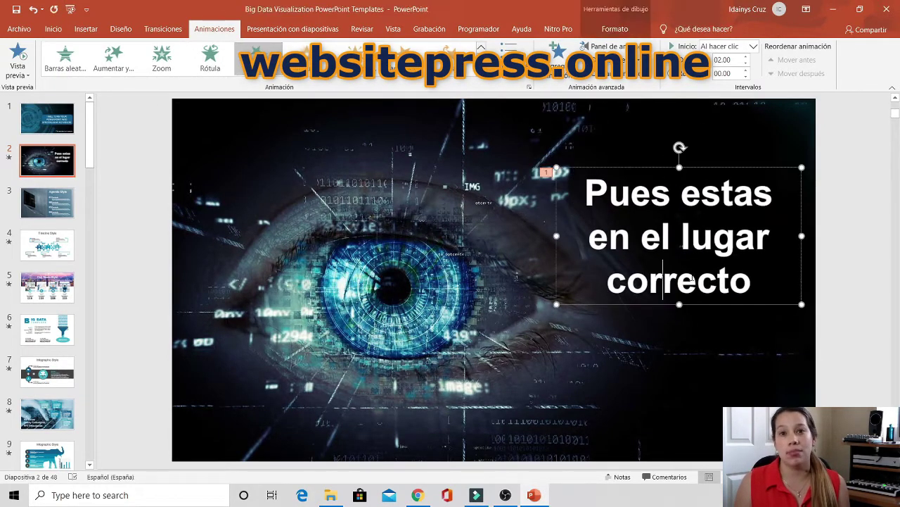
pyautogui.moveTo(753, 282); pyautogui.dragTo(588, 213)
pyautogui.write('Te voy ayudar a crear')
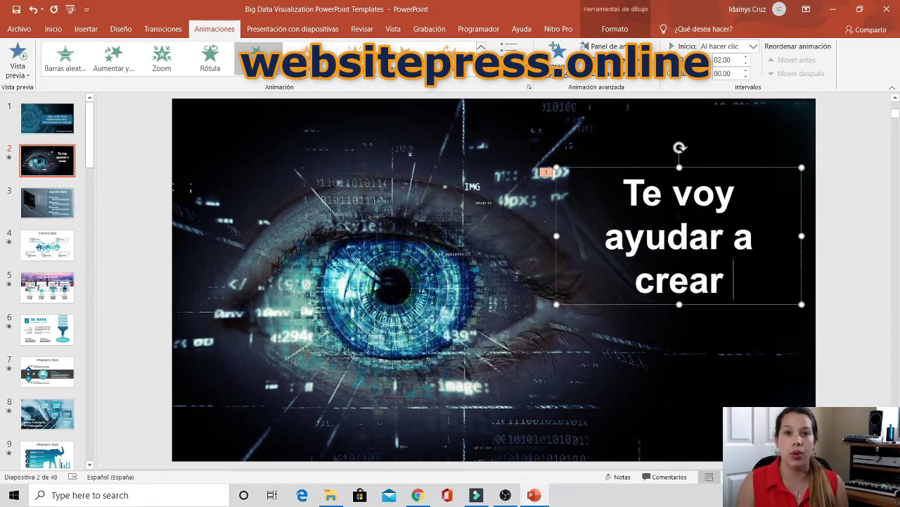
pyautogui.write(' tus propias presnetaciones')
pyautogui.moveTo(555, 257); pyautogui.dragTo(489, 258)
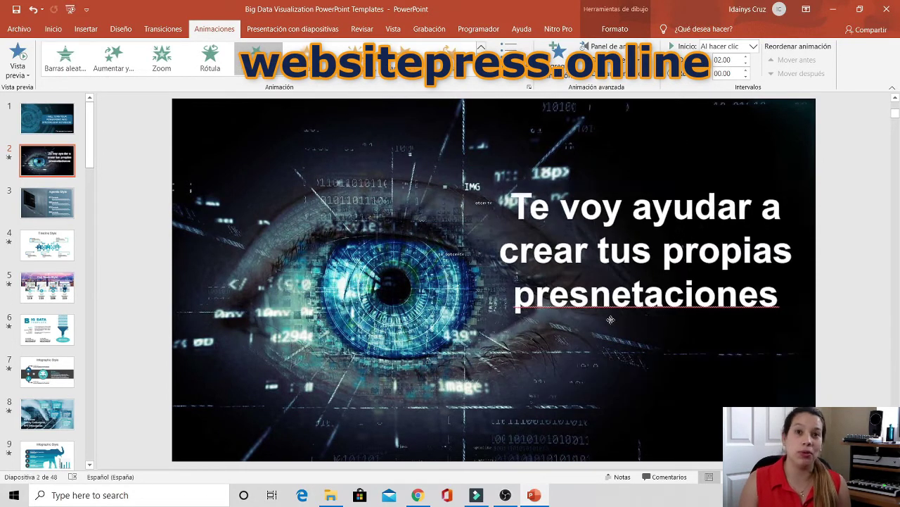
pyautogui.doubleClick(602, 307)
pyautogui.write('Presenta')
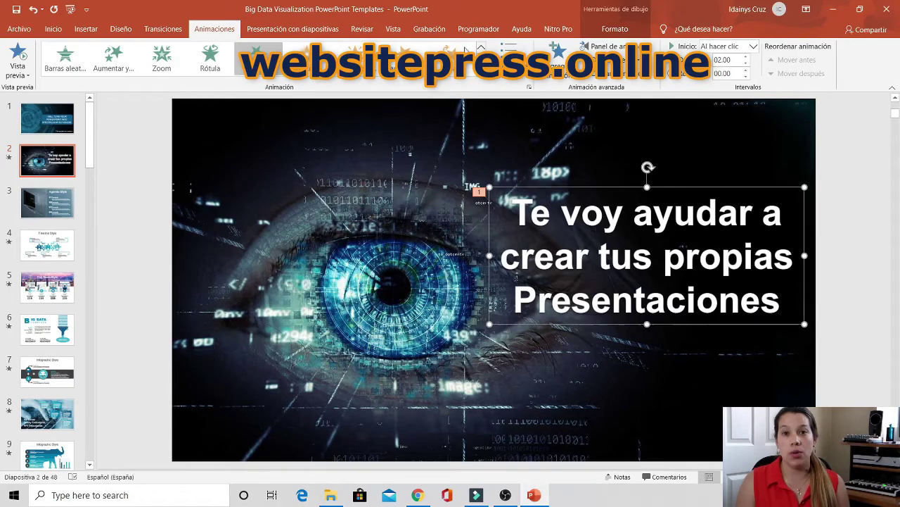
# Apply an emphasis animation effect to the text.
pyautogui.click(113, 57)
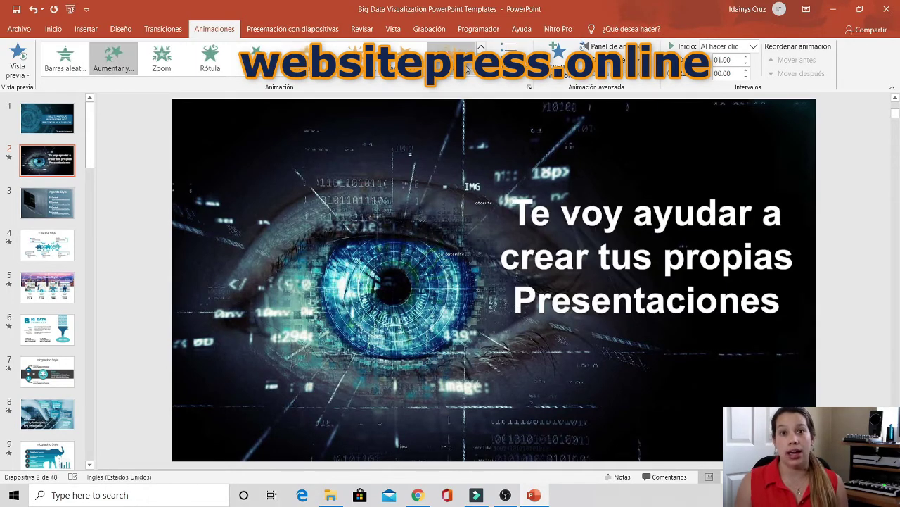
pyautogui.click(480, 71)
pyautogui.click(258, 198)
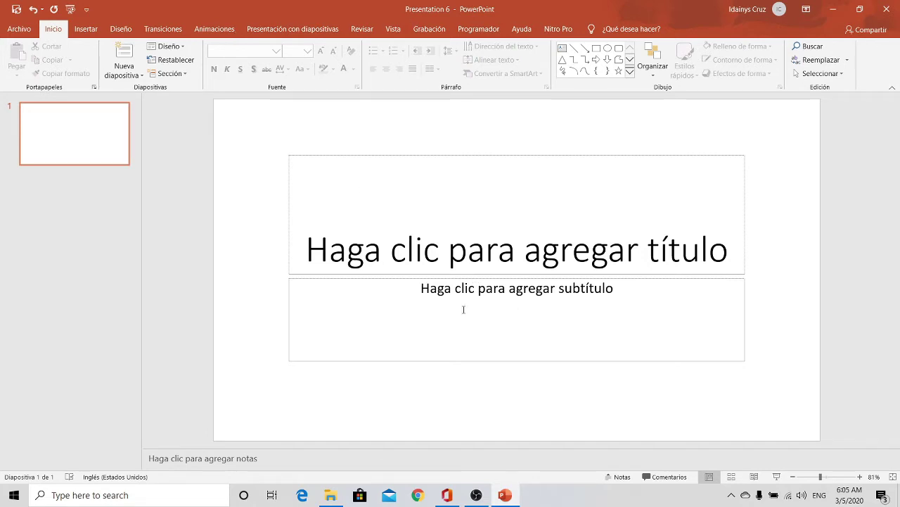
# Delete the title and subtitle placeholders from the slide.
pyautogui.click(415, 275)
pyautogui.press('Delete')
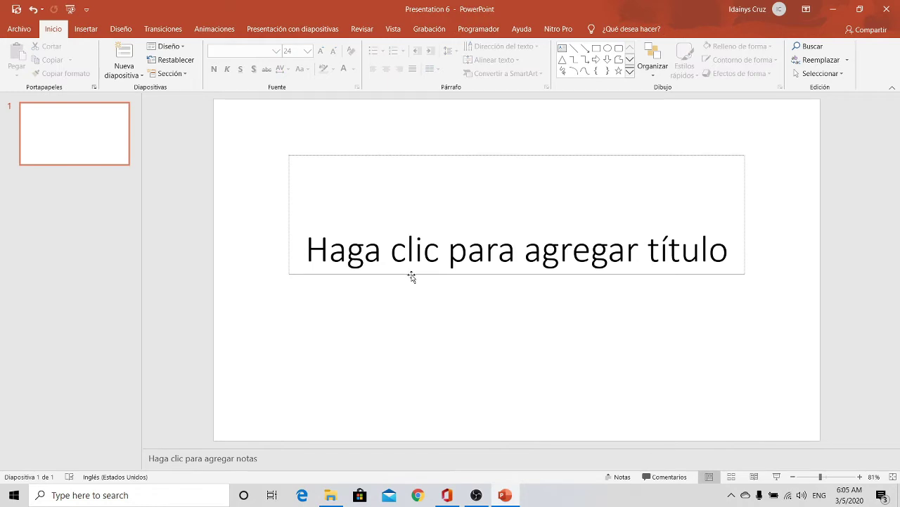
pyautogui.click(412, 276)
pyautogui.press('Delete')
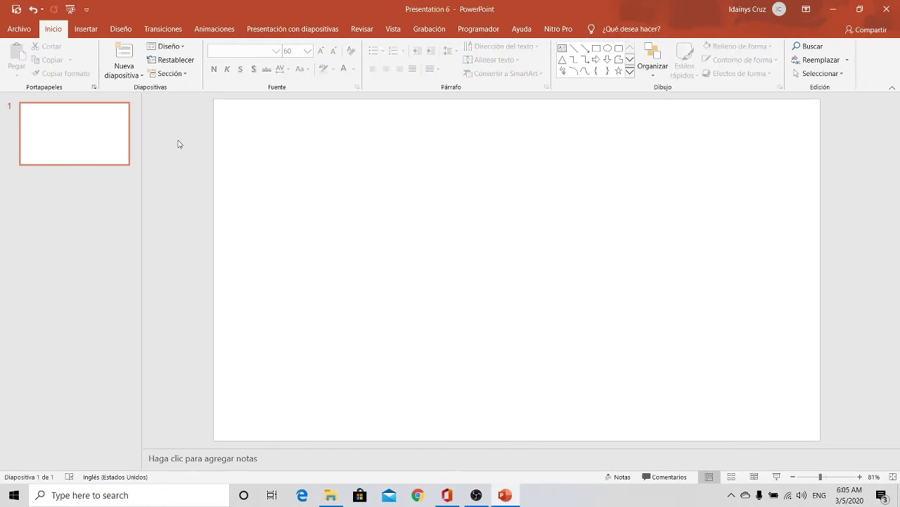
pyautogui.click(85, 29)
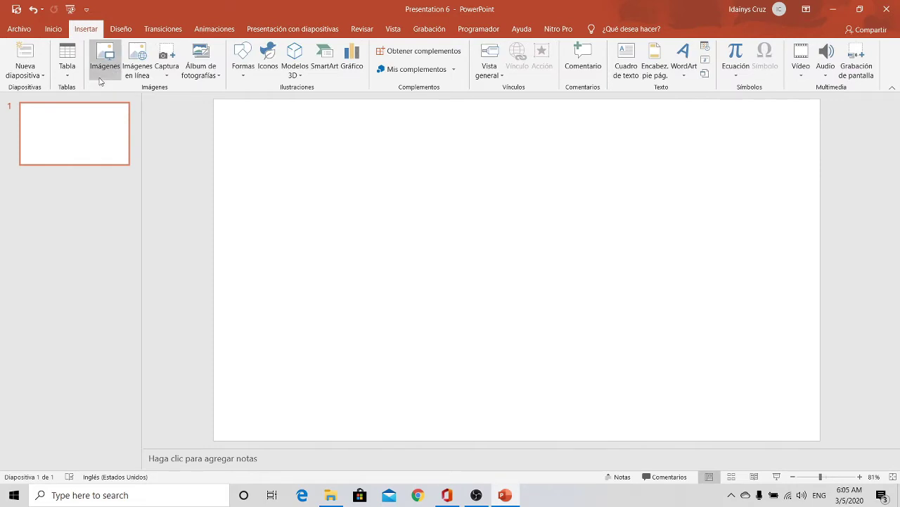
pyautogui.click(242, 60)
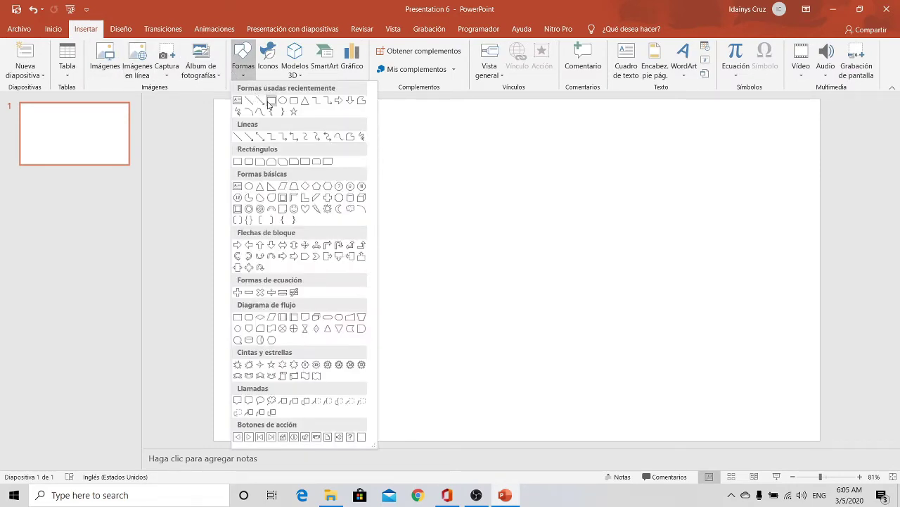
pyautogui.click(458, 171)
# Give the slide a solid black background fill.
pyautogui.rightClick(426, 153)
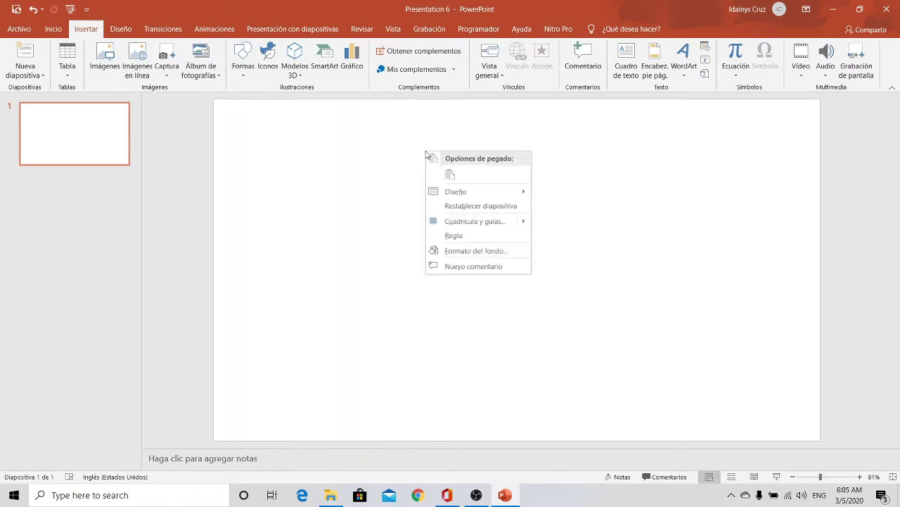
pyautogui.click(484, 251)
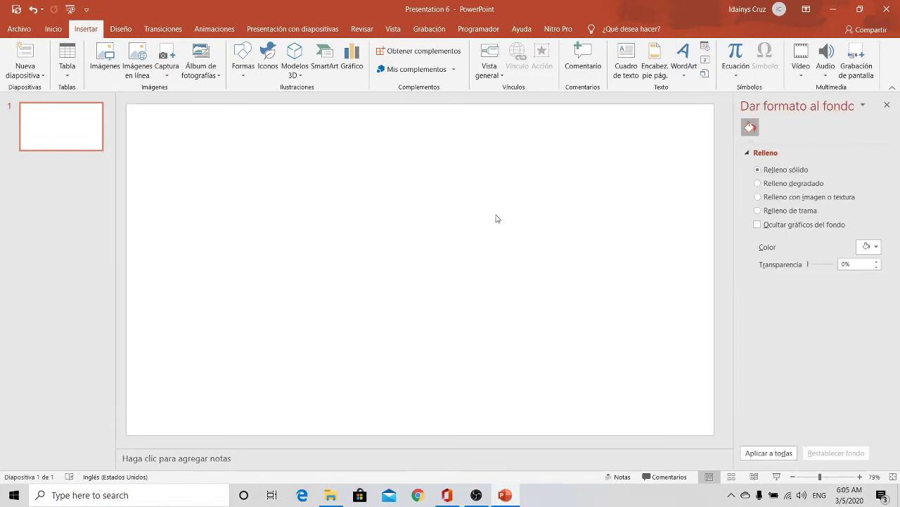
pyautogui.click(877, 248)
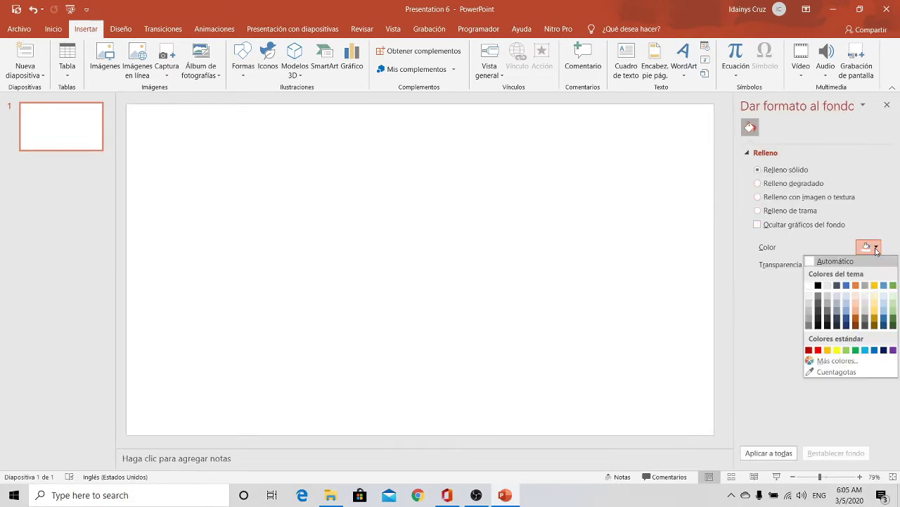
pyautogui.click(818, 285)
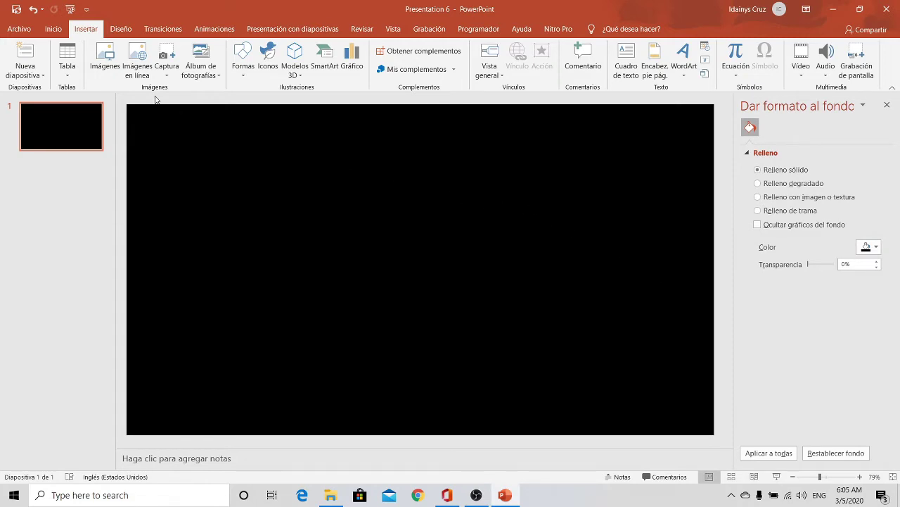
pyautogui.click(247, 70)
# Draw a blue rectangle on the left half and place a duplicate beside it.
pyautogui.click(262, 99)
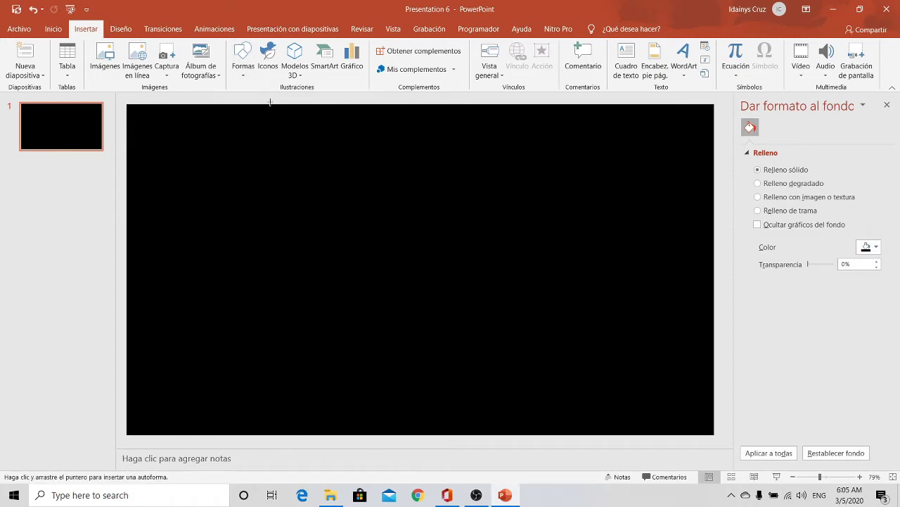
pyautogui.moveTo(156, 164); pyautogui.dragTo(405, 350)
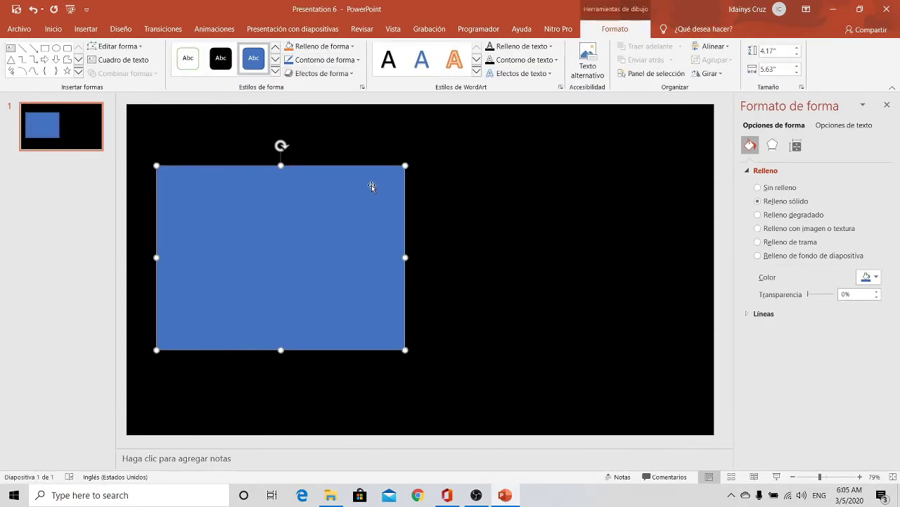
pyautogui.hotkey('ctrl', 'c')
pyautogui.hotkey('ctrl', 'v')
pyautogui.moveTo(389, 195)
pyautogui.mouseDown()
pyautogui.moveTo(634, 191)
pyautogui.moveTo(626, 184)
pyautogui.mouseUp()
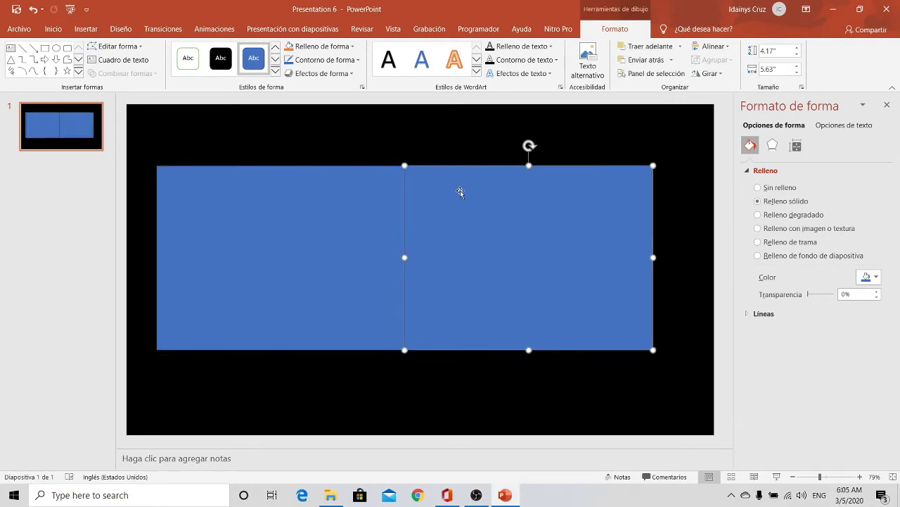
# Group the two rectangles and resize the group to about 4.88" by 12.2".
pyautogui.keyDown('shift'); pyautogui.click(332, 185); pyautogui.keyUp('shift')
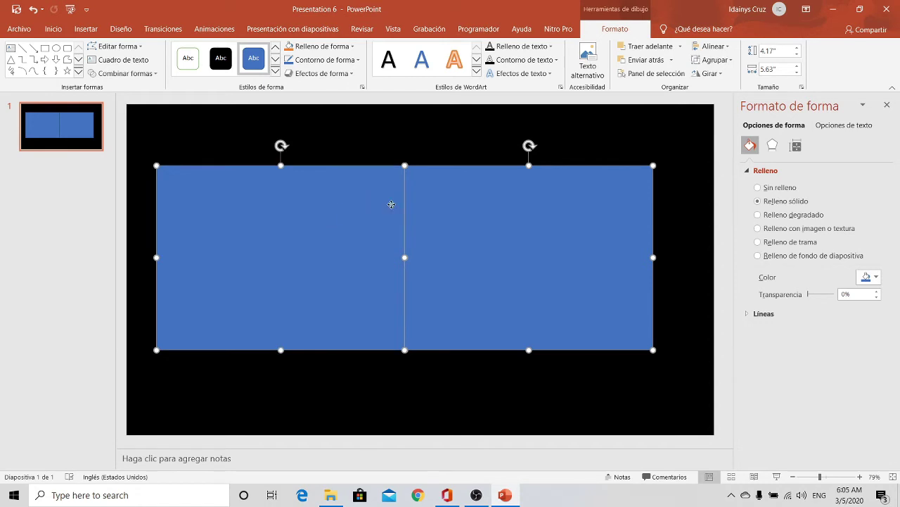
pyautogui.rightClick(392, 204)
pyautogui.moveTo(474, 272)
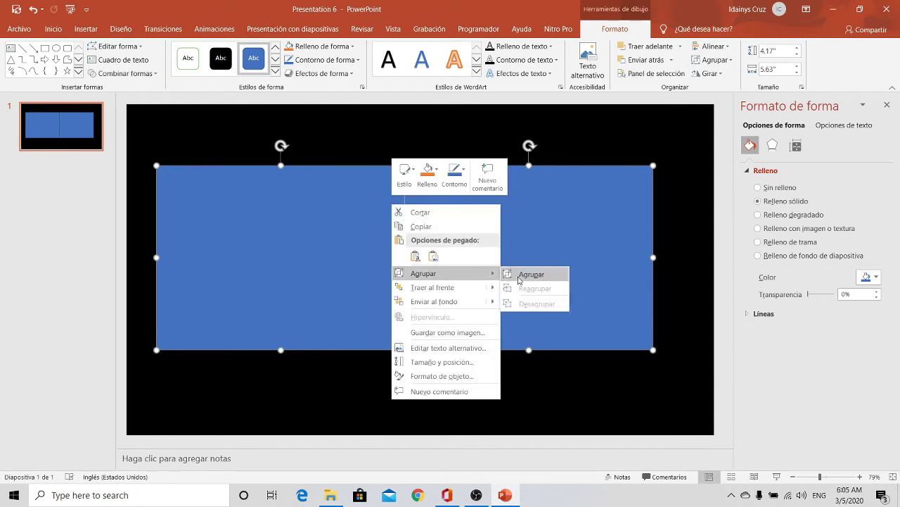
pyautogui.click(519, 276)
pyautogui.moveTo(510, 263); pyautogui.dragTo(521, 274)
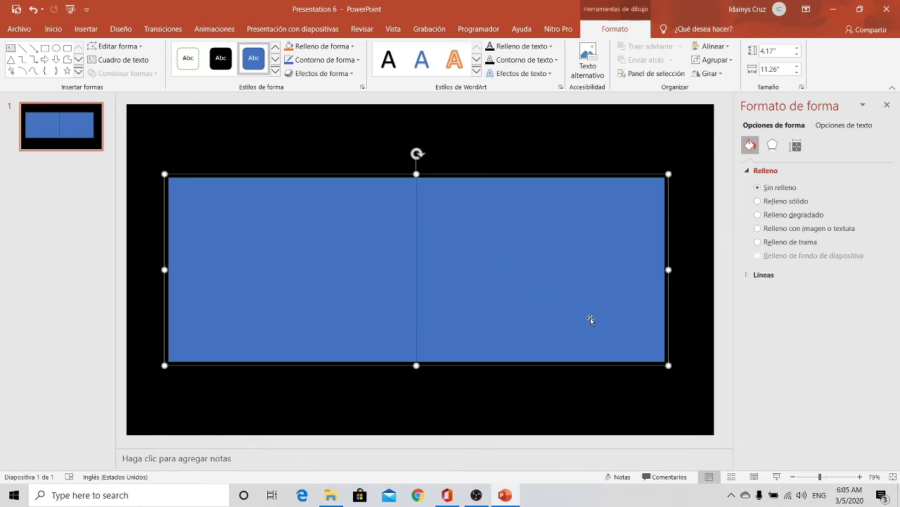
pyautogui.moveTo(669, 366); pyautogui.dragTo(695, 385)
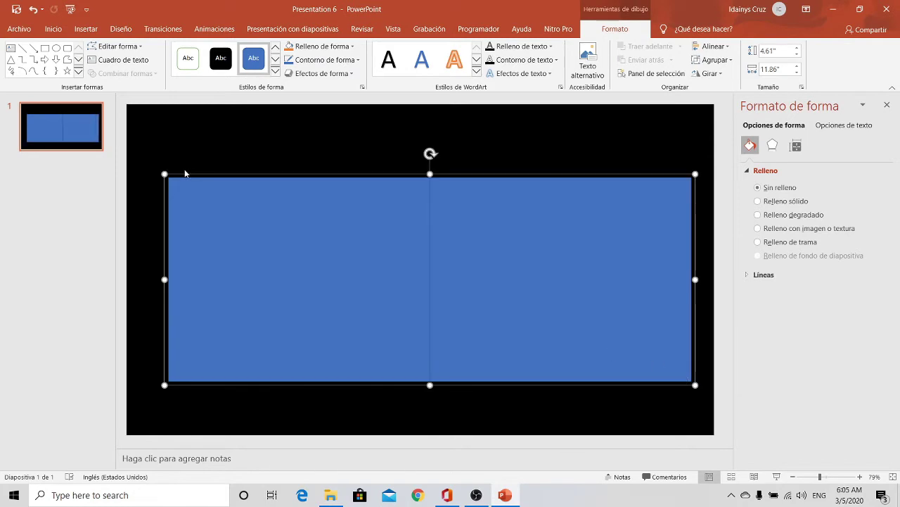
pyautogui.moveTo(165, 173); pyautogui.dragTo(151, 163)
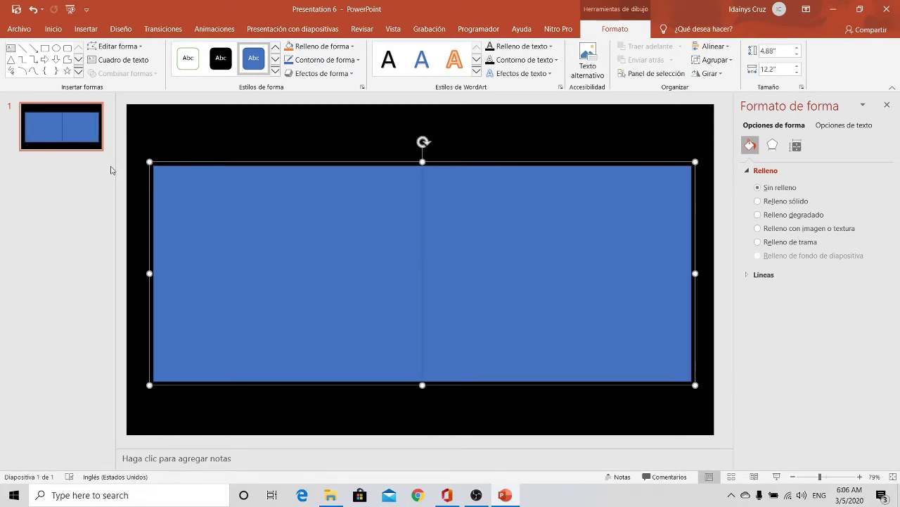
pyautogui.click(121, 170)
pyautogui.click(194, 185)
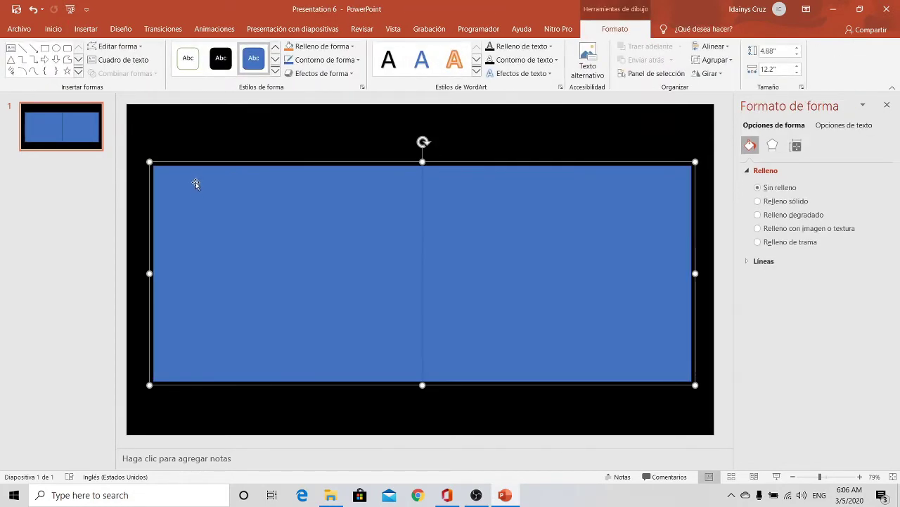
pyautogui.rightClick(194, 182)
pyautogui.press('Escape')
# Fill the left rectangle dark navy blue.
pyautogui.click(191, 202)
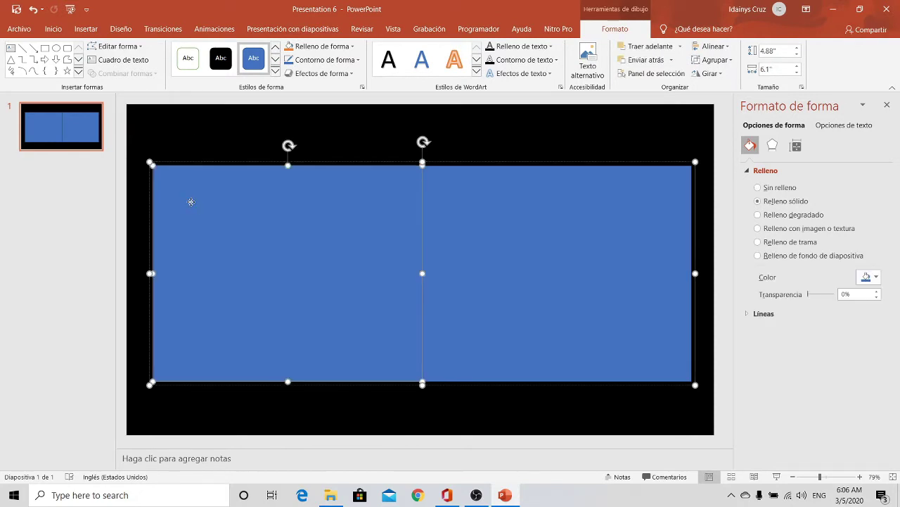
pyautogui.rightClick(191, 203)
pyautogui.click(227, 173)
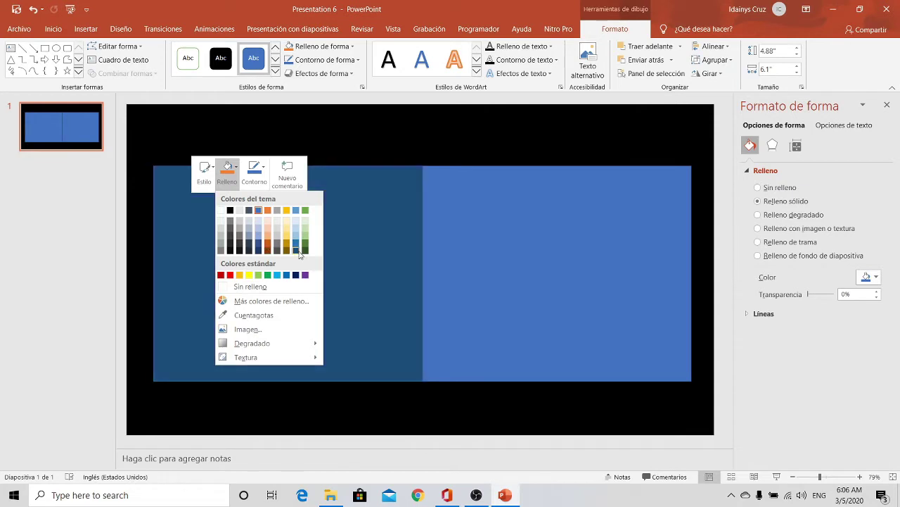
pyautogui.click(297, 274)
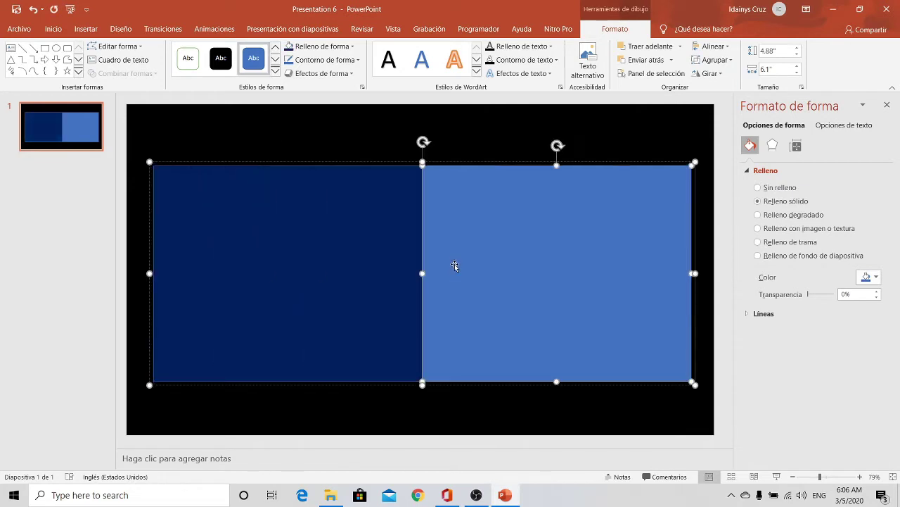
# Fill the right rectangle with a custom dark red (RGB 112, 0, 0).
pyautogui.rightClick(456, 261)
pyautogui.click(492, 178)
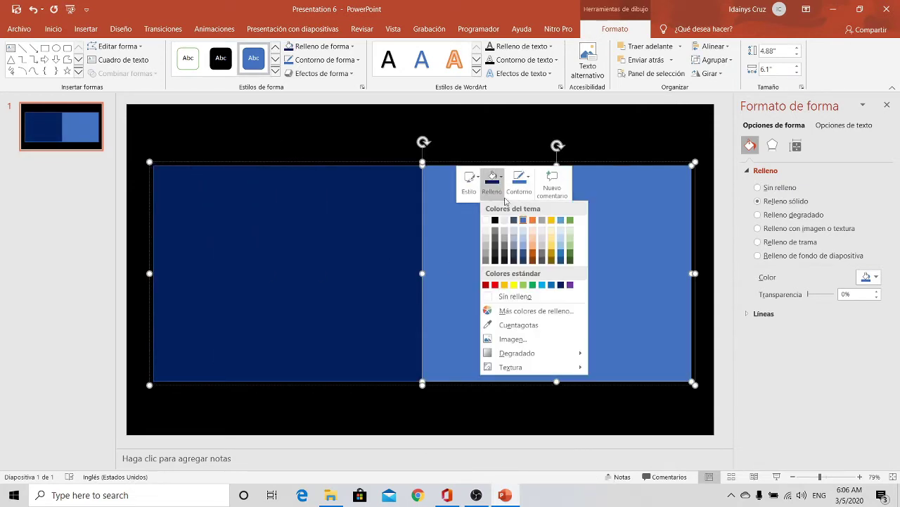
pyautogui.click(485, 284)
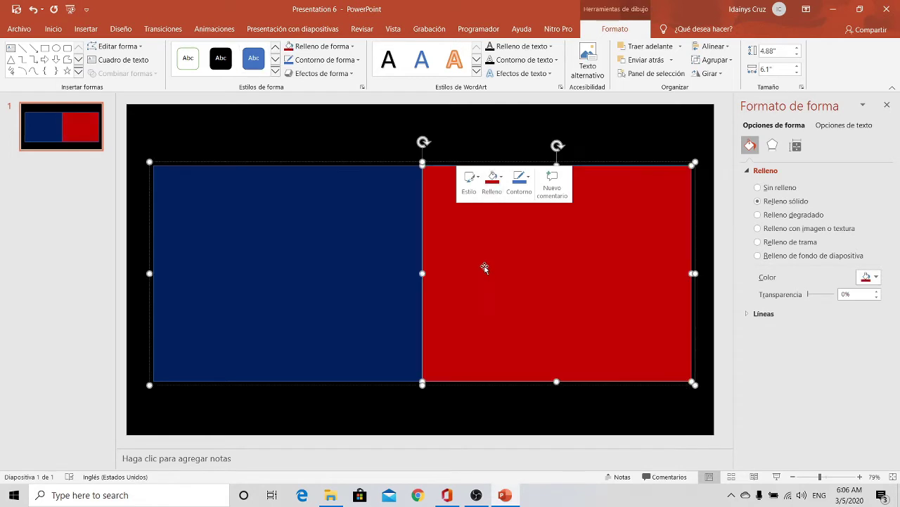
pyautogui.click(496, 196)
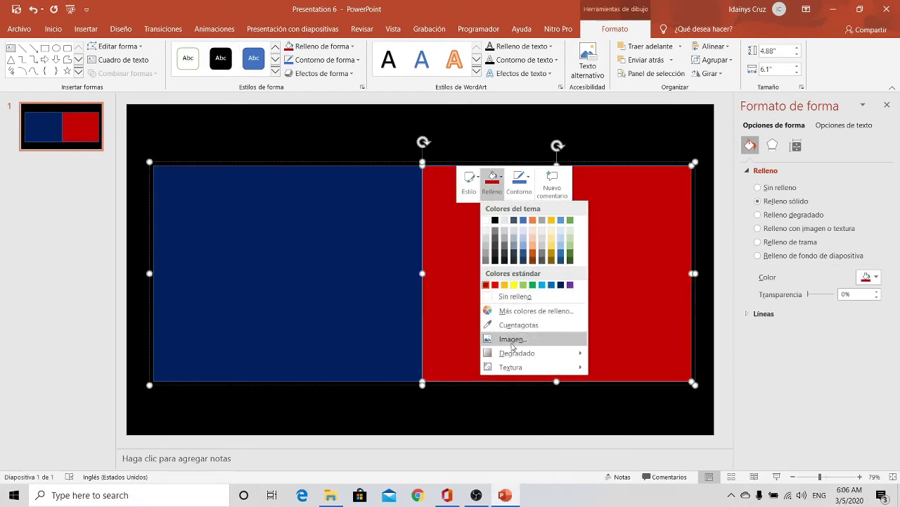
pyautogui.click(513, 314)
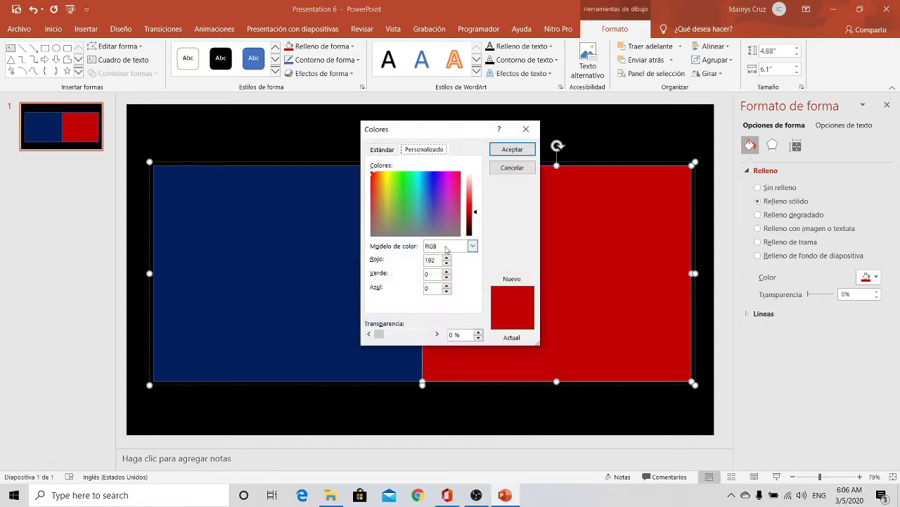
pyautogui.moveTo(476, 216); pyautogui.dragTo(476, 223)
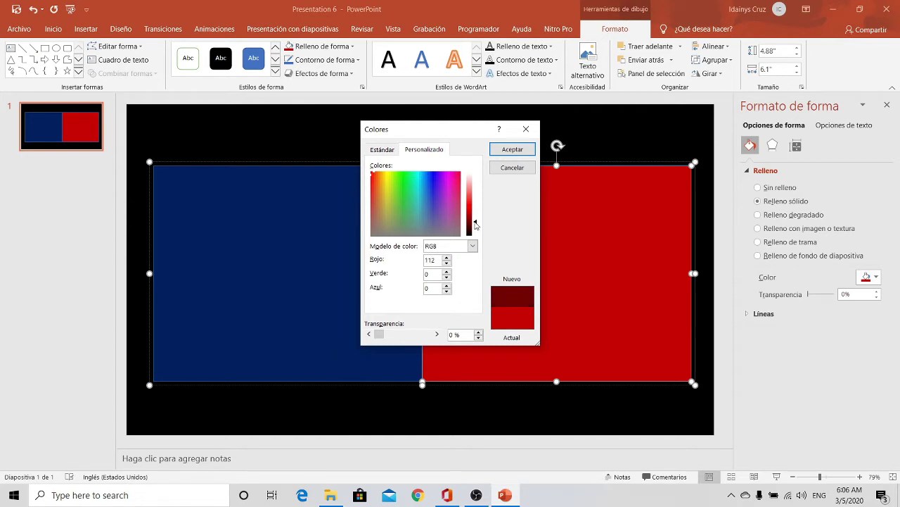
pyautogui.click(512, 151)
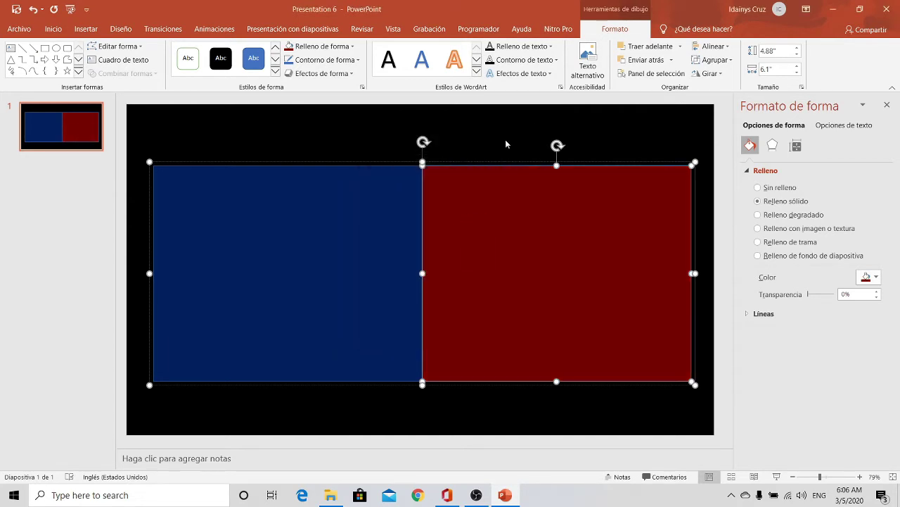
pyautogui.click(505, 139)
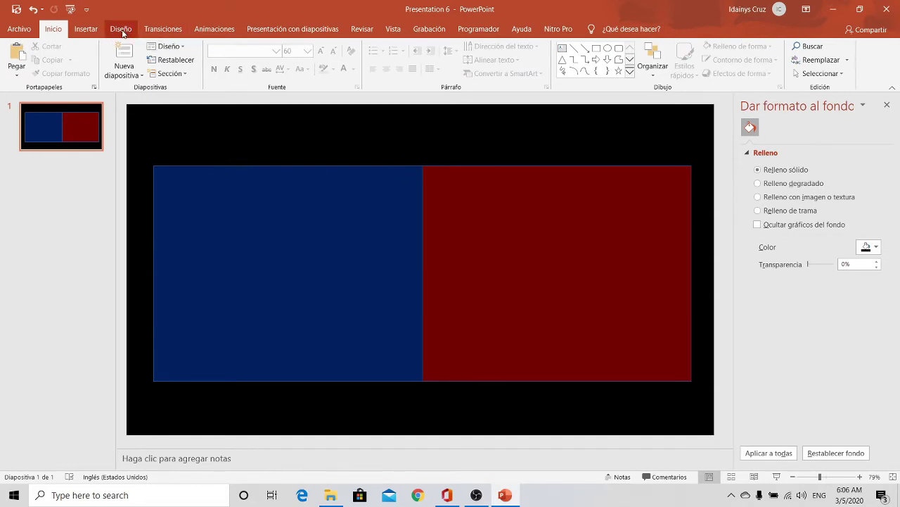
# Place the 'Player 1' title on the blue half and a 'Player 2' copy on the red half.
pyautogui.click(77, 32)
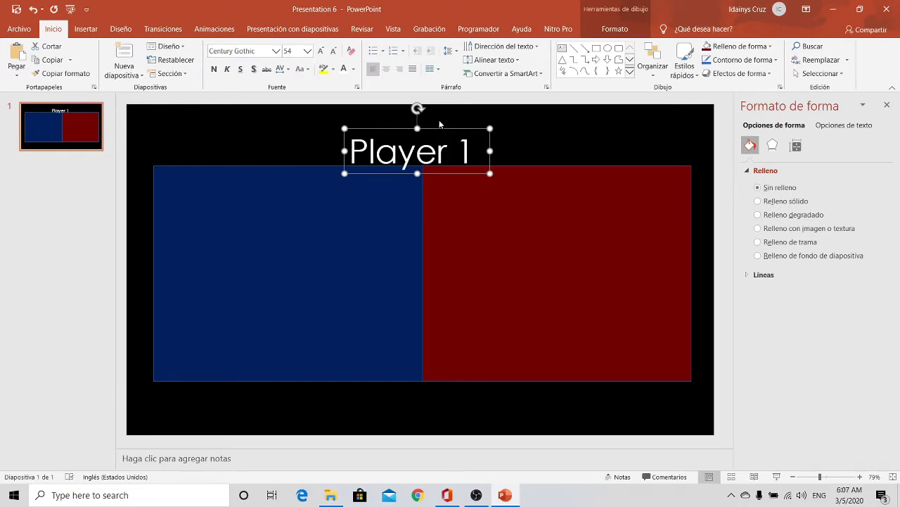
pyautogui.moveTo(443, 125); pyautogui.dragTo(304, 171)
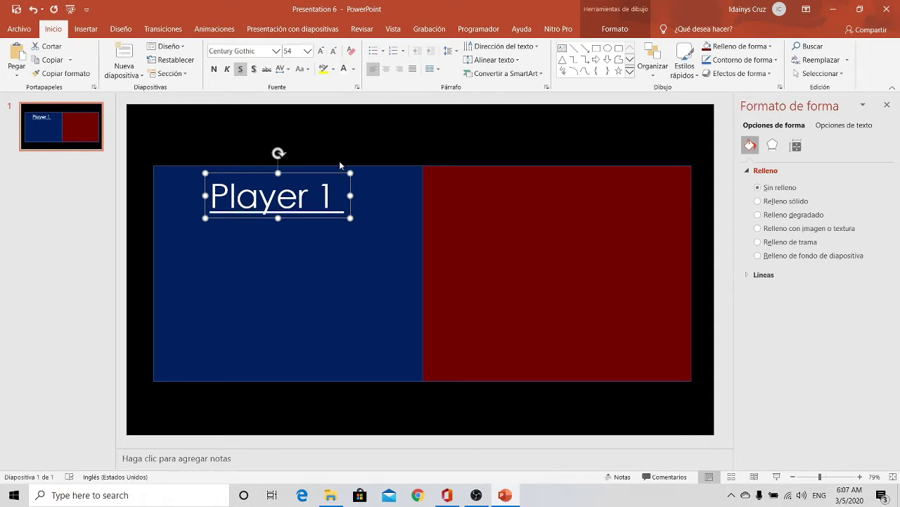
pyautogui.hotkey('ctrl', 'v')
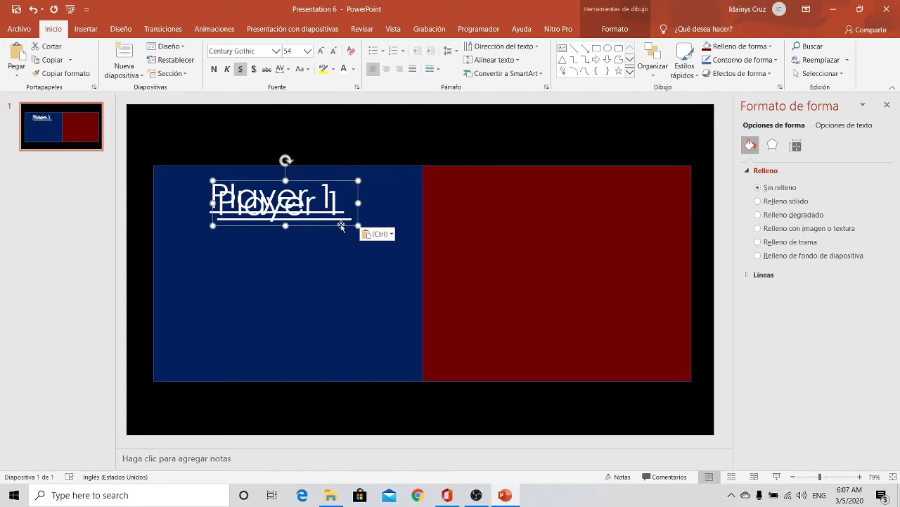
pyautogui.moveTo(342, 225); pyautogui.dragTo(613, 218)
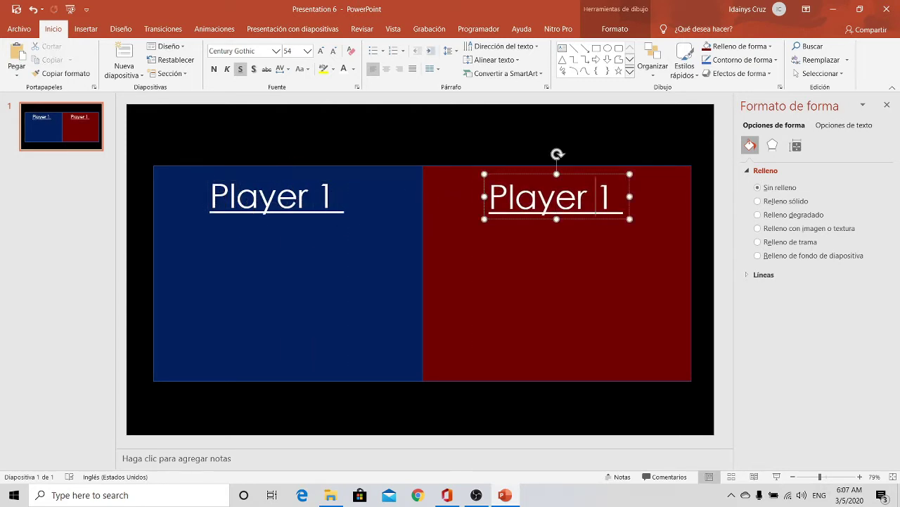
pyautogui.press('Delete')
pyautogui.write('2')
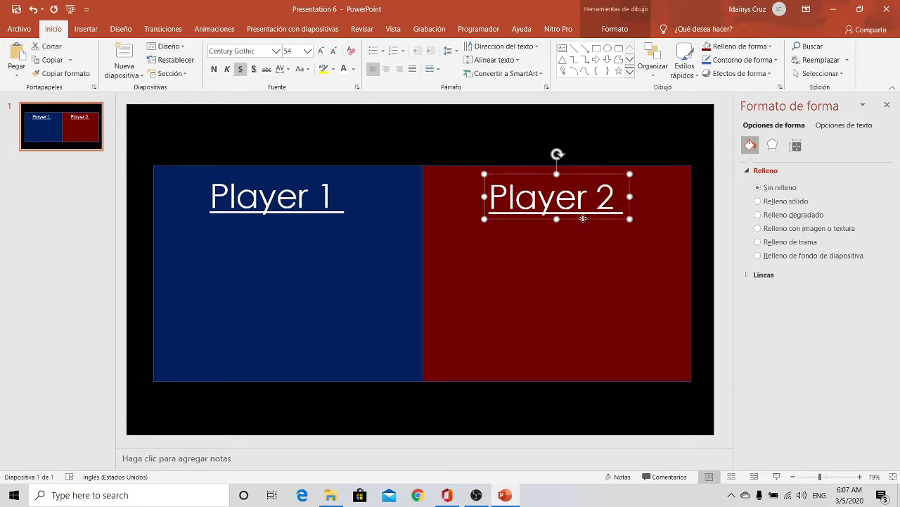
pyautogui.click(584, 218)
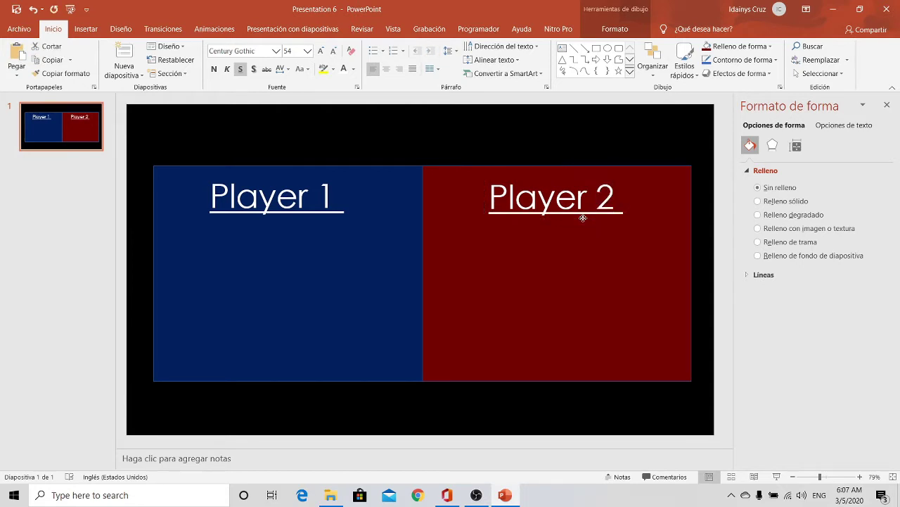
pyautogui.click(378, 147)
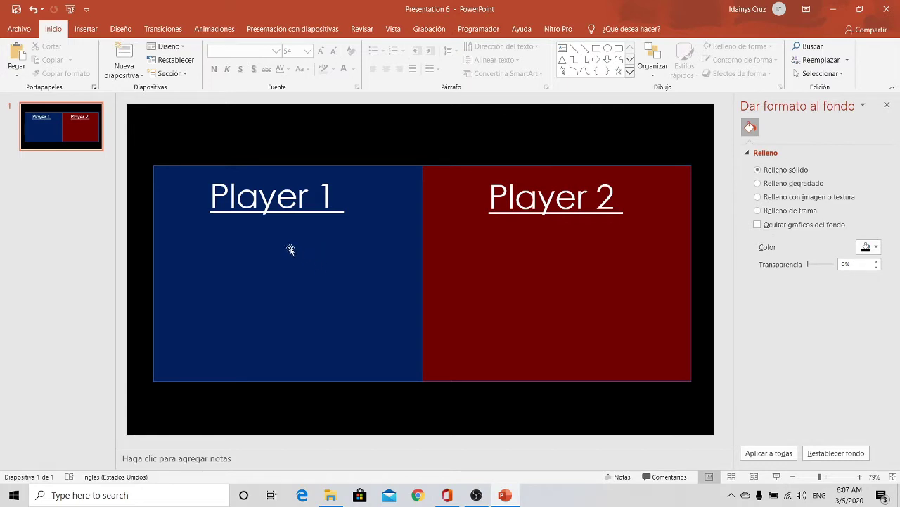
# Draw a white-filled rounded rectangle under Player 1.
pyautogui.click(87, 29)
pyautogui.click(243, 74)
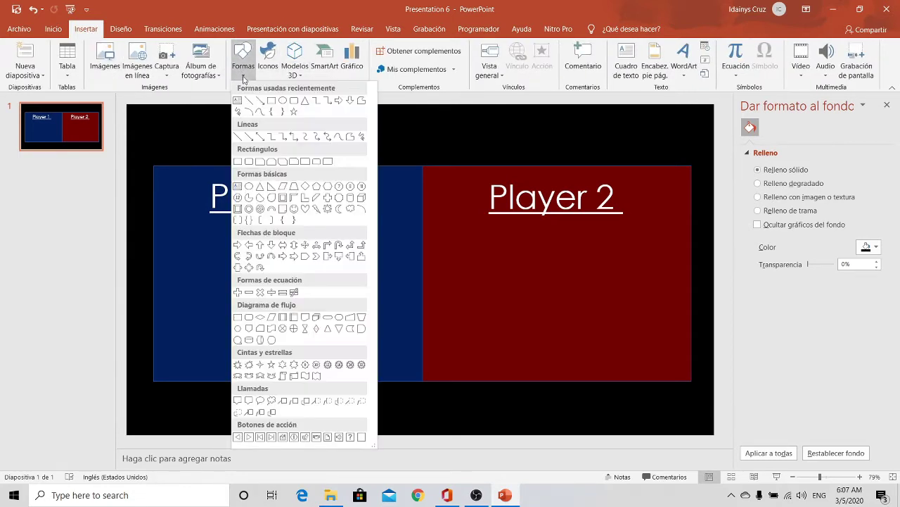
pyautogui.click(294, 103)
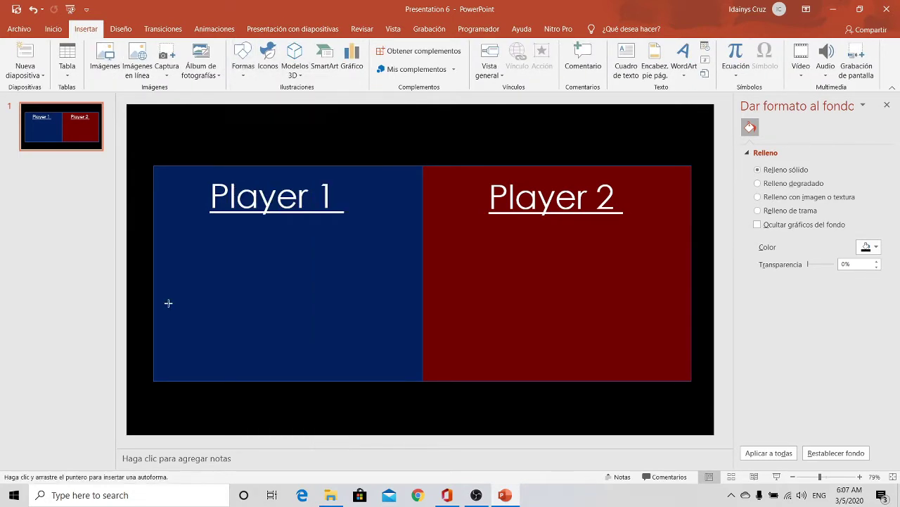
pyautogui.moveTo(204, 239); pyautogui.dragTo(354, 320)
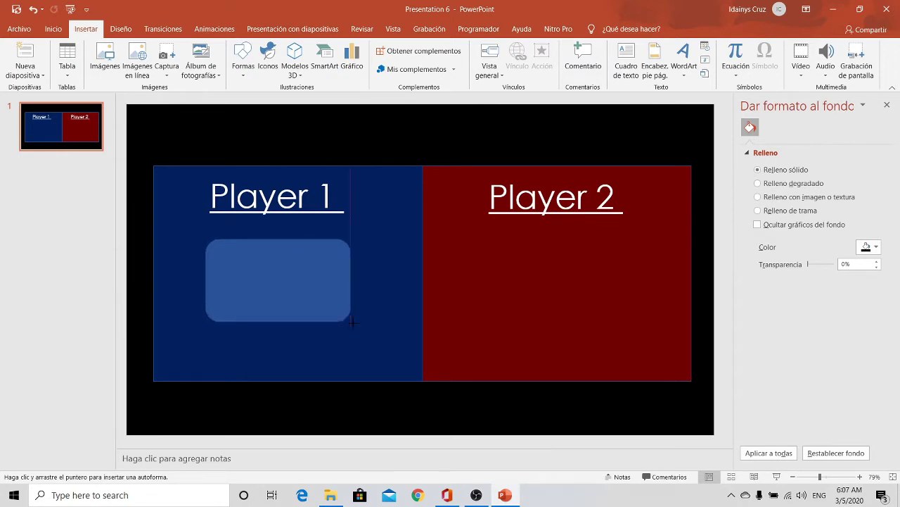
pyautogui.moveTo(353, 322); pyautogui.dragTo(351, 321)
pyautogui.rightClick(327, 306)
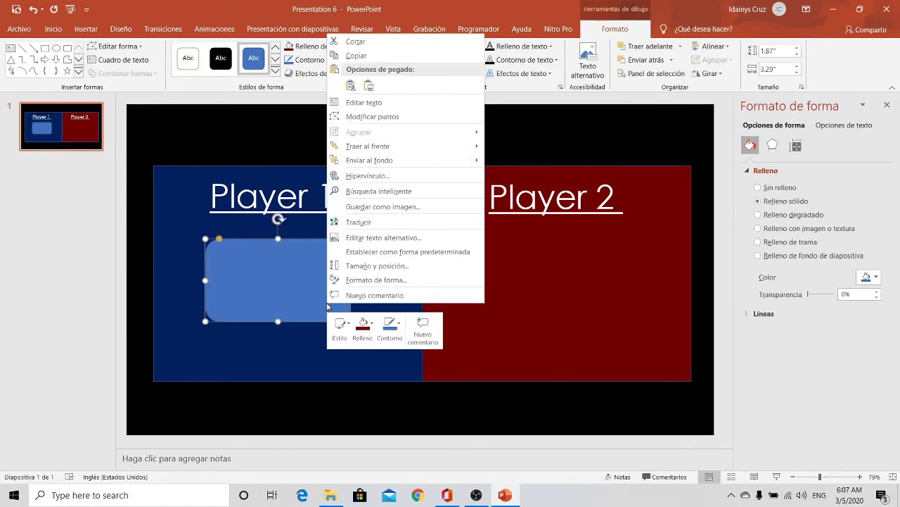
pyautogui.click(373, 333)
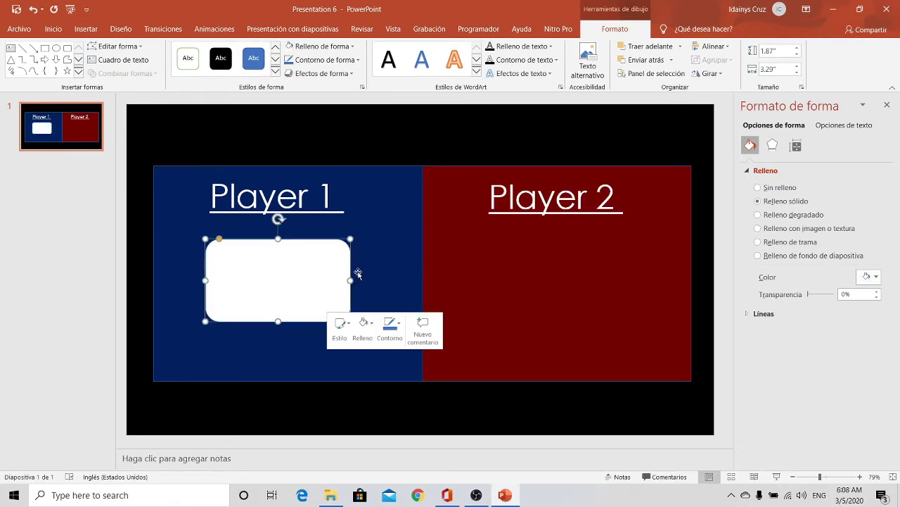
pyautogui.click(364, 262)
# Duplicate the white rounded rectangle and place it under Player 2.
pyautogui.click(326, 271)
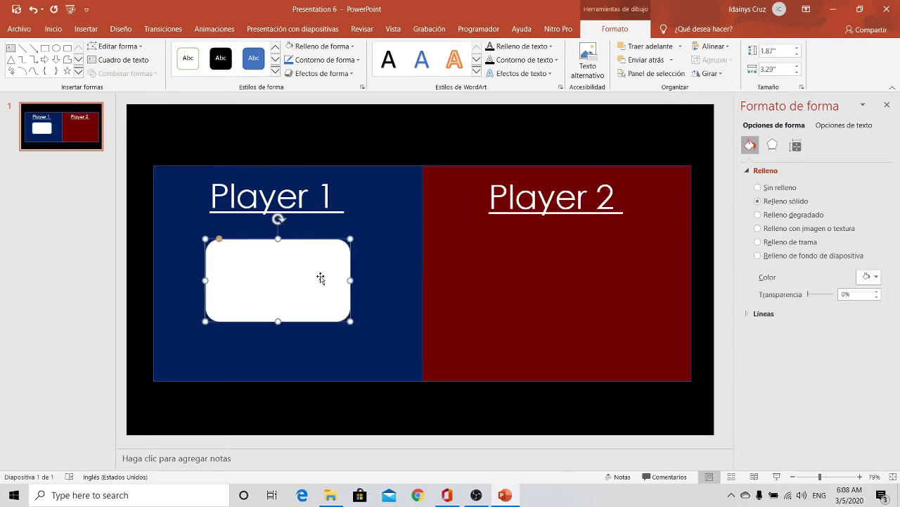
pyautogui.hotkey('ctrl', 'c')
pyautogui.hotkey('ctrl', 'v')
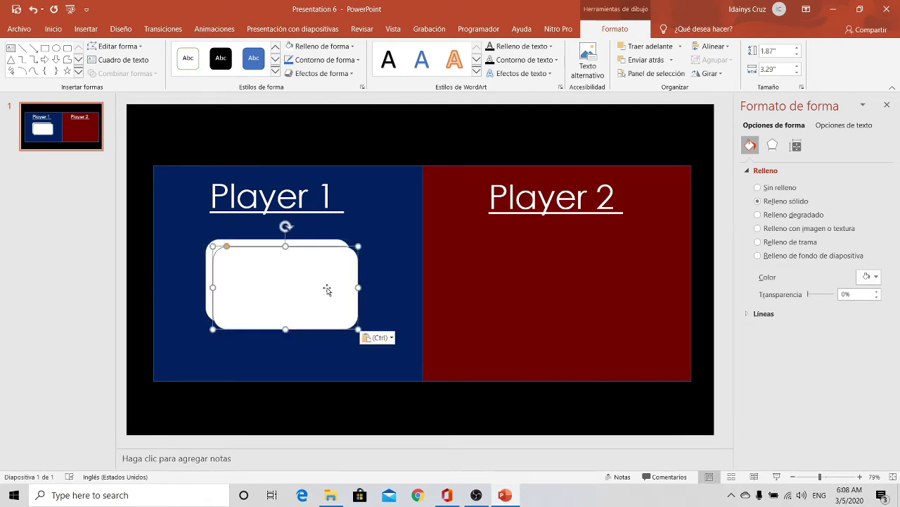
pyautogui.moveTo(326, 287); pyautogui.dragTo(605, 279)
# Draw a plus sign to the left of Player 1's score box.
pyautogui.click(407, 135)
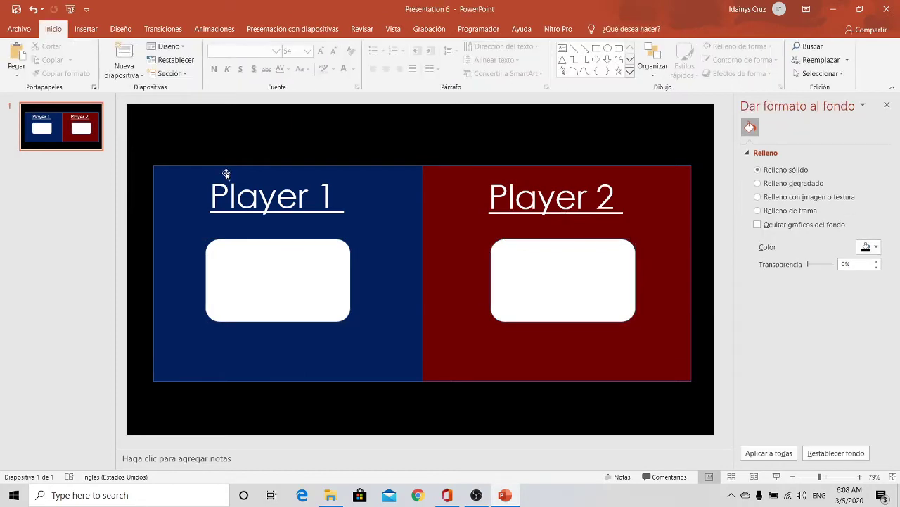
pyautogui.click(86, 29)
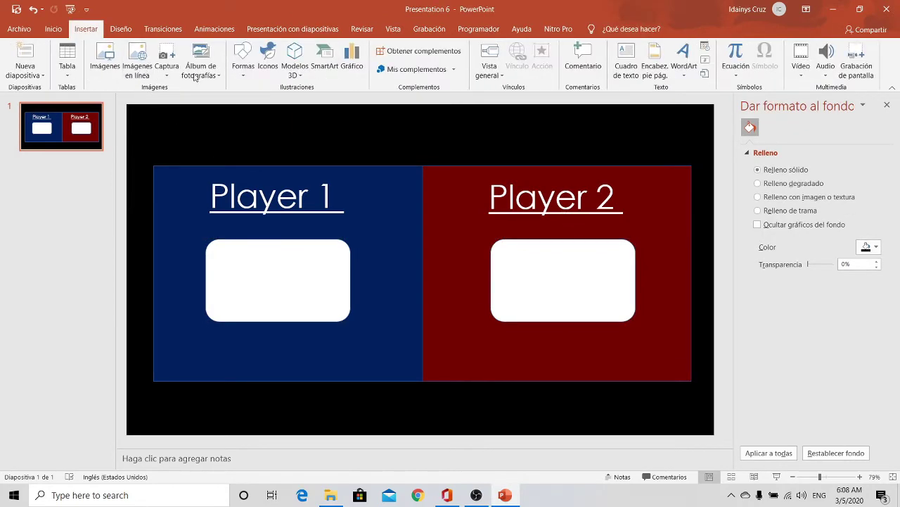
pyautogui.click(246, 71)
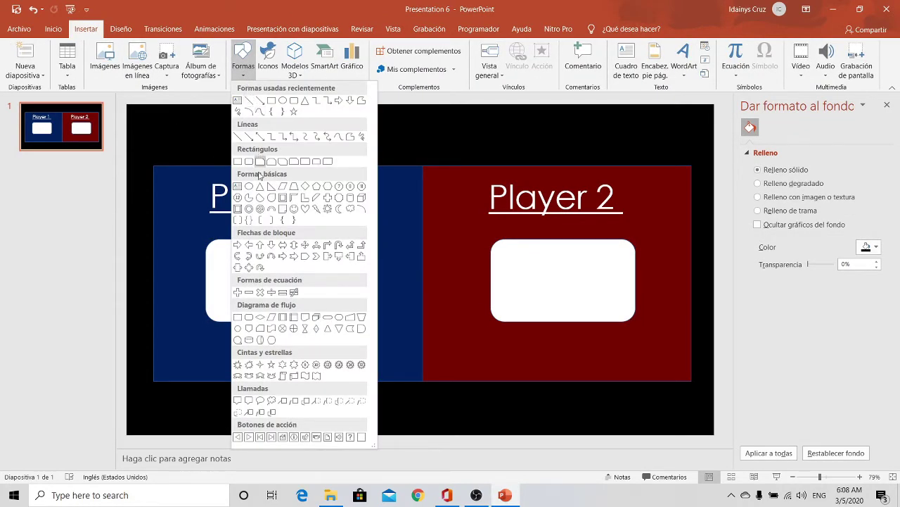
pyautogui.click(238, 291)
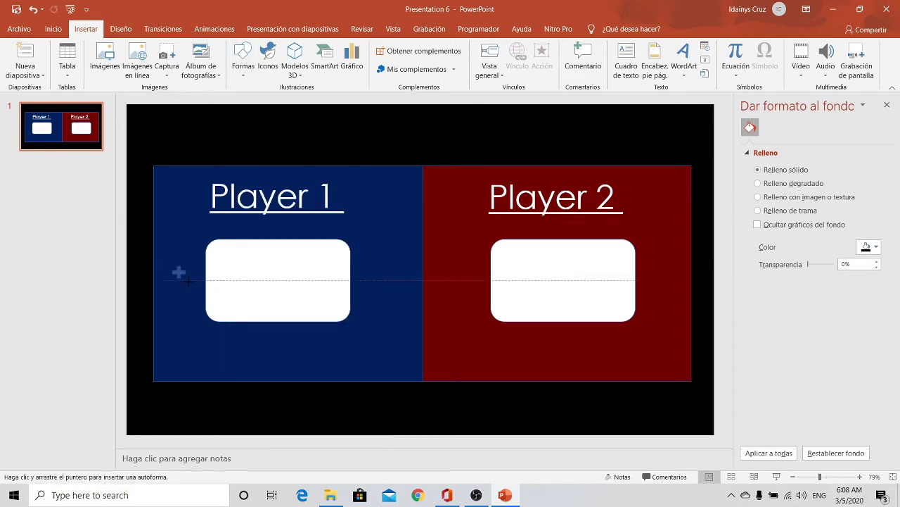
pyautogui.moveTo(172, 265); pyautogui.dragTo(195, 293)
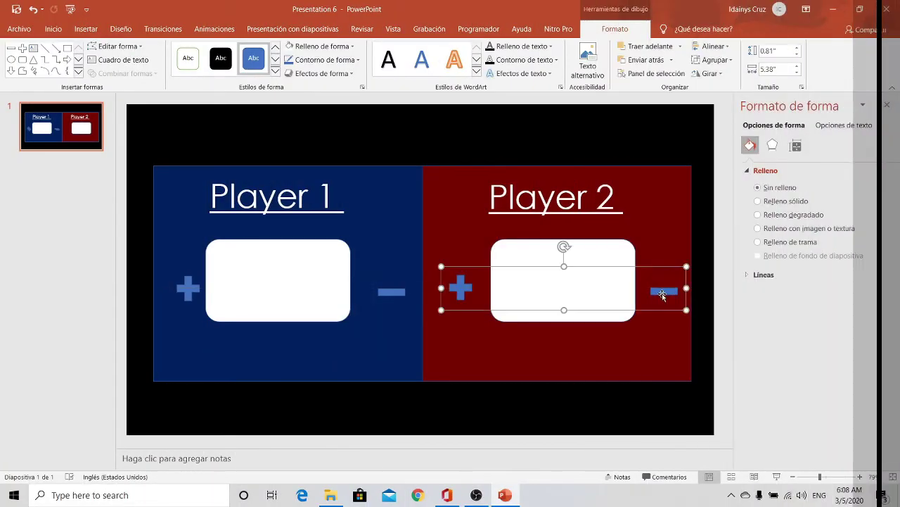
# Give all four plus and minus signs a dark grey fill and outline.
pyautogui.click(494, 364)
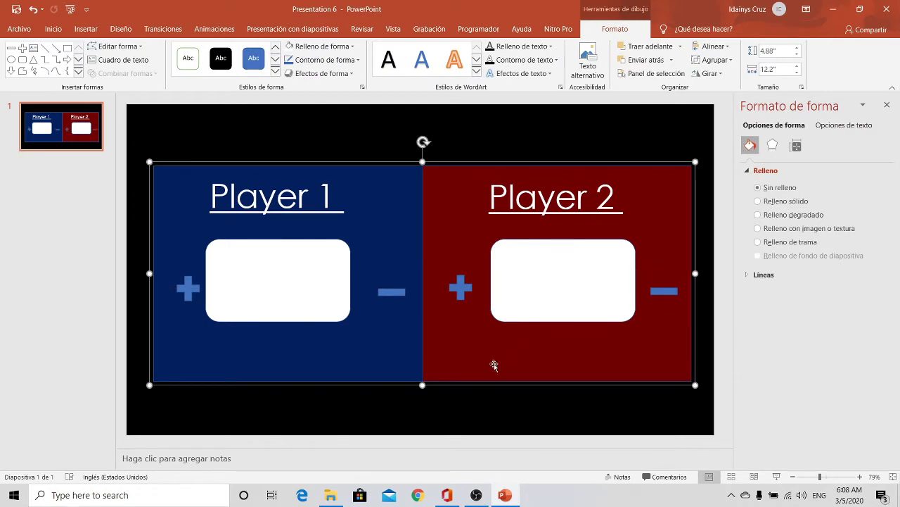
pyautogui.click(452, 290)
pyautogui.keyDown('shift'); pyautogui.click(382, 294); pyautogui.keyUp('shift')
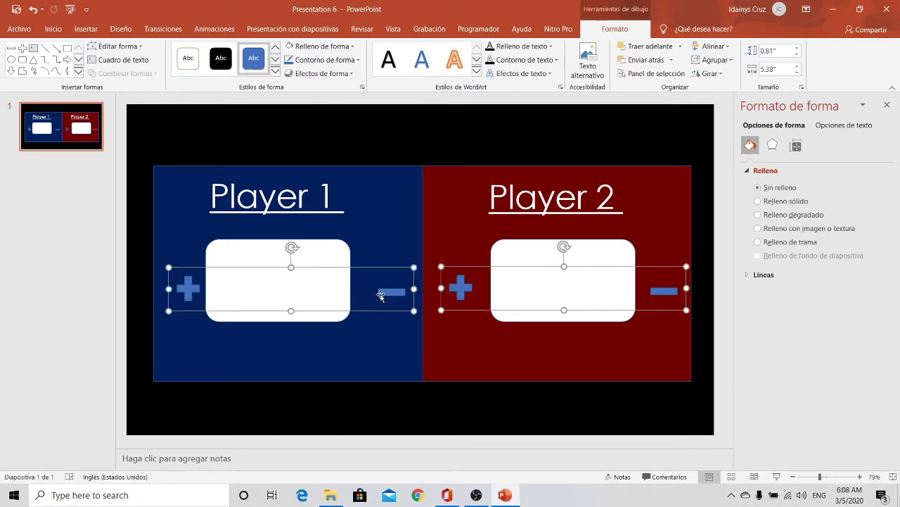
pyautogui.rightClick(382, 295)
pyautogui.click(432, 321)
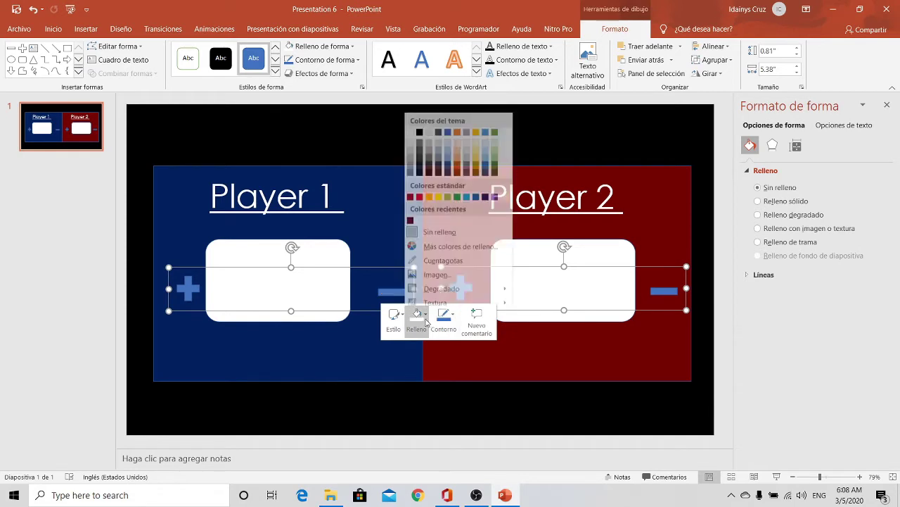
pyautogui.click(417, 317)
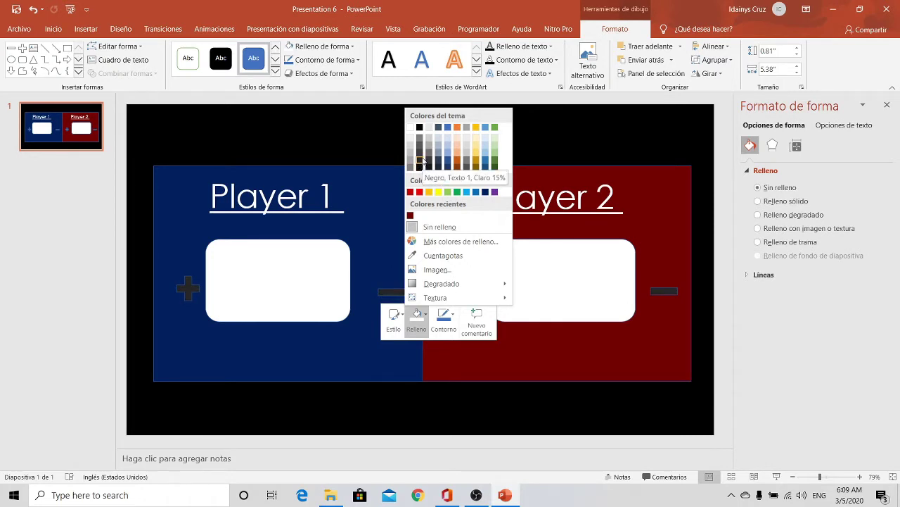
pyautogui.click(423, 155)
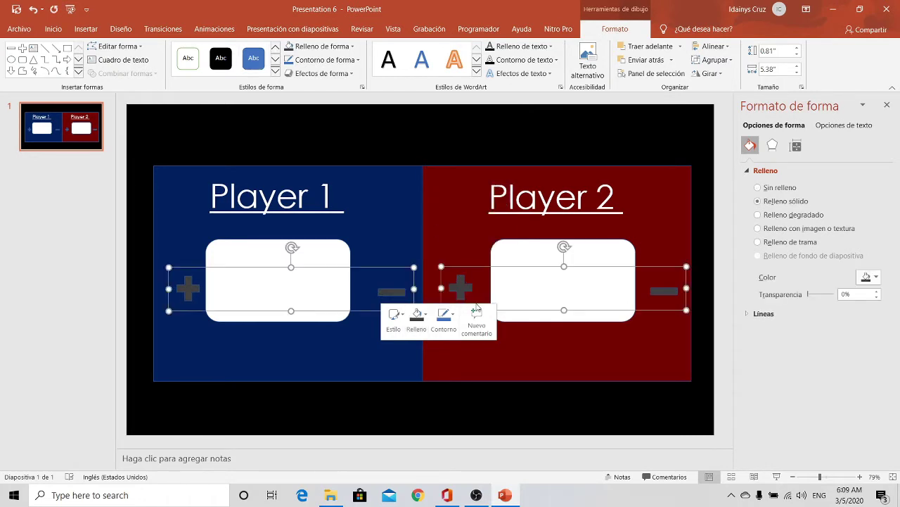
pyautogui.click(454, 315)
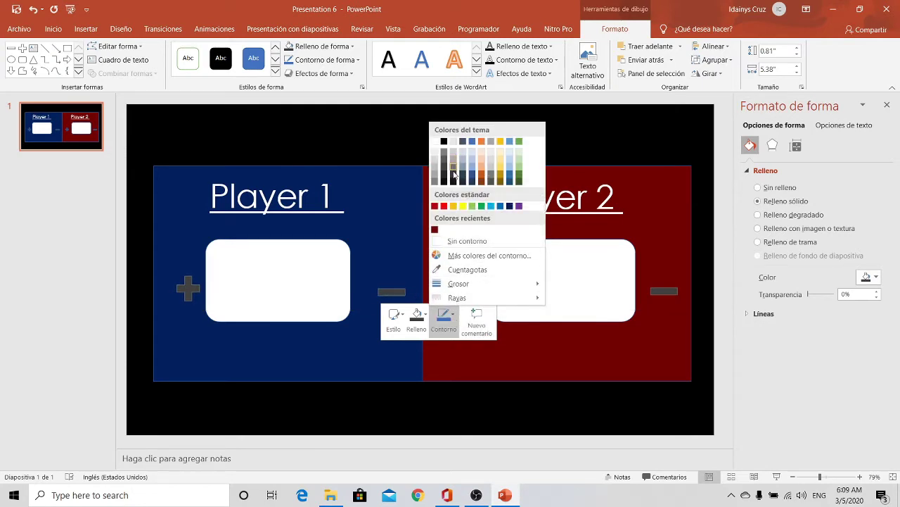
pyautogui.click(453, 181)
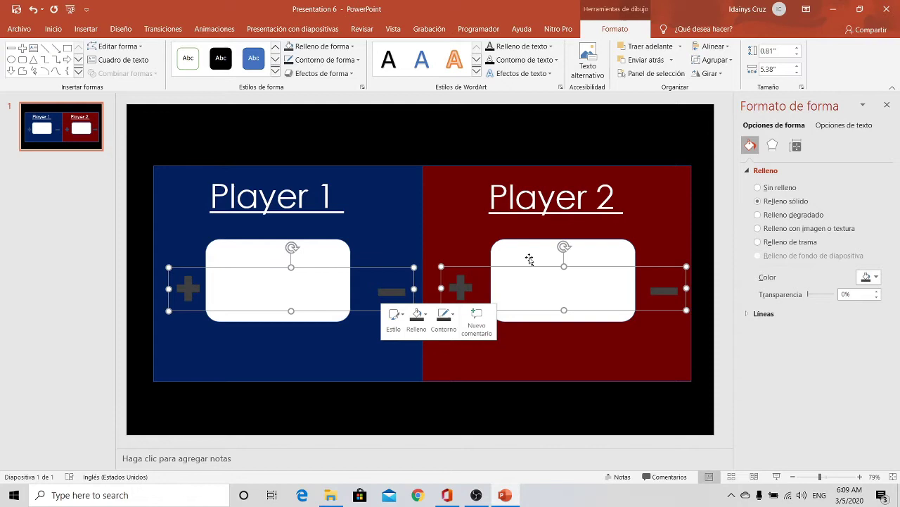
pyautogui.click(627, 153)
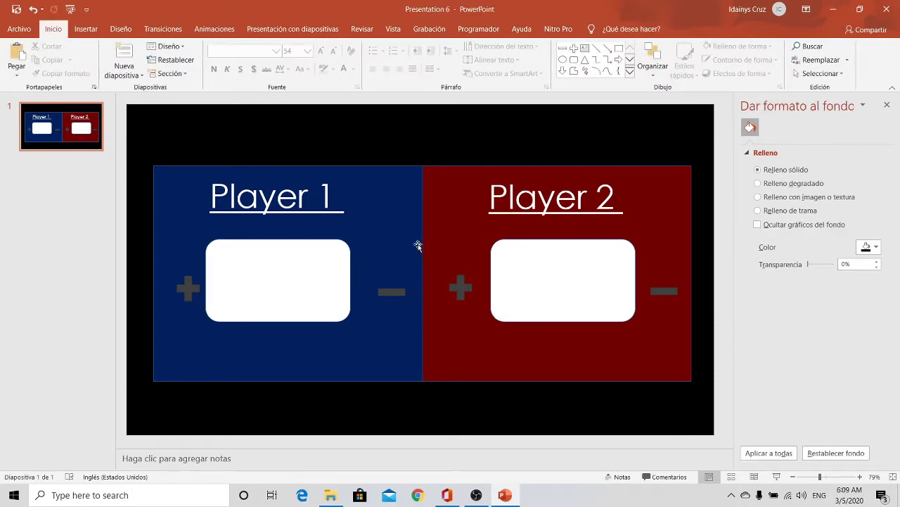
# Add a text box holding 0 inside Player 1's white score box.
pyautogui.click(251, 269)
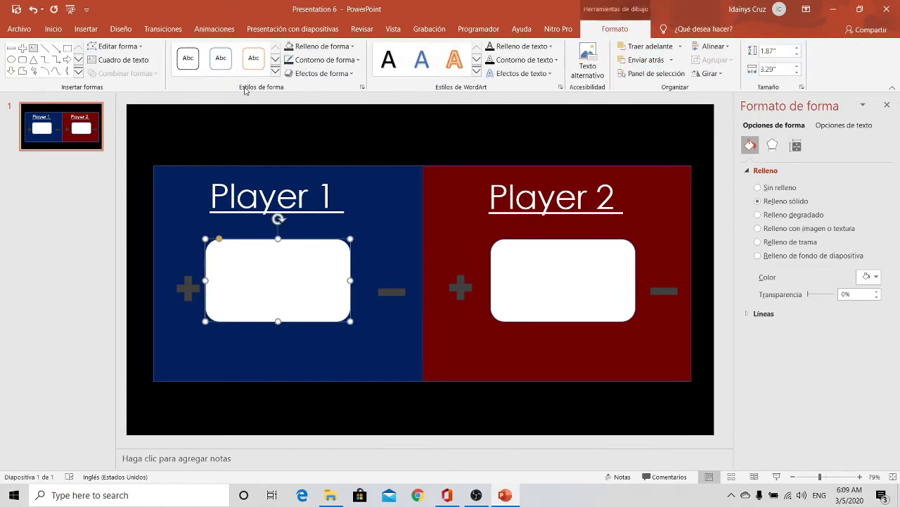
pyautogui.click(84, 30)
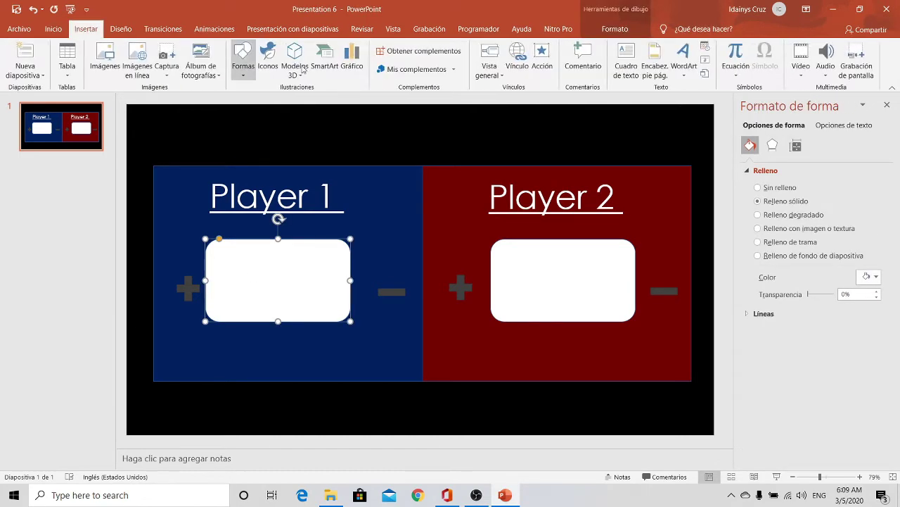
pyautogui.click(637, 78)
pyautogui.click(273, 274)
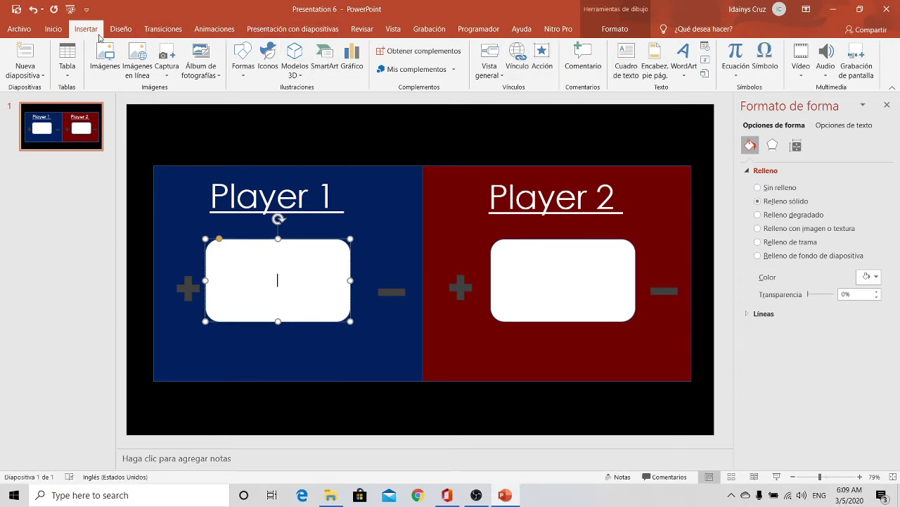
pyautogui.doubleClick(278, 280)
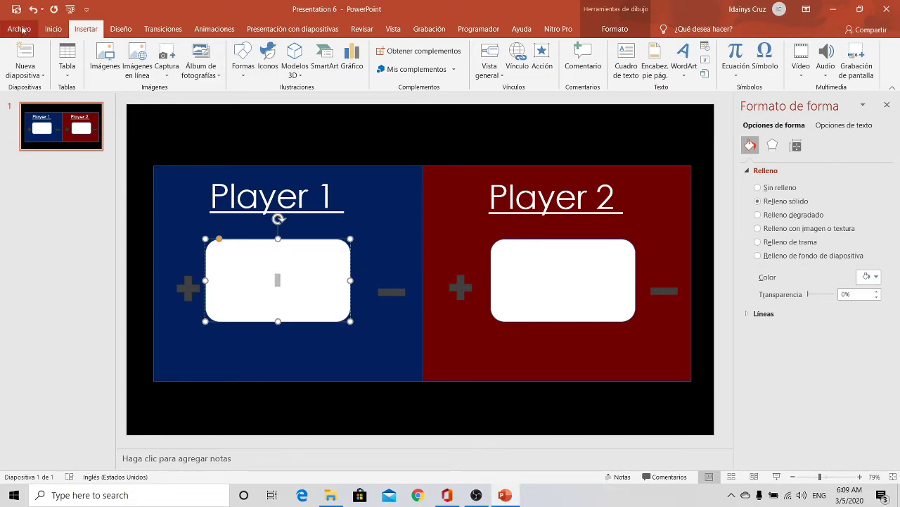
# Format the 0 as black, 138-pt, bold Century Gothic.
pyautogui.click(48, 32)
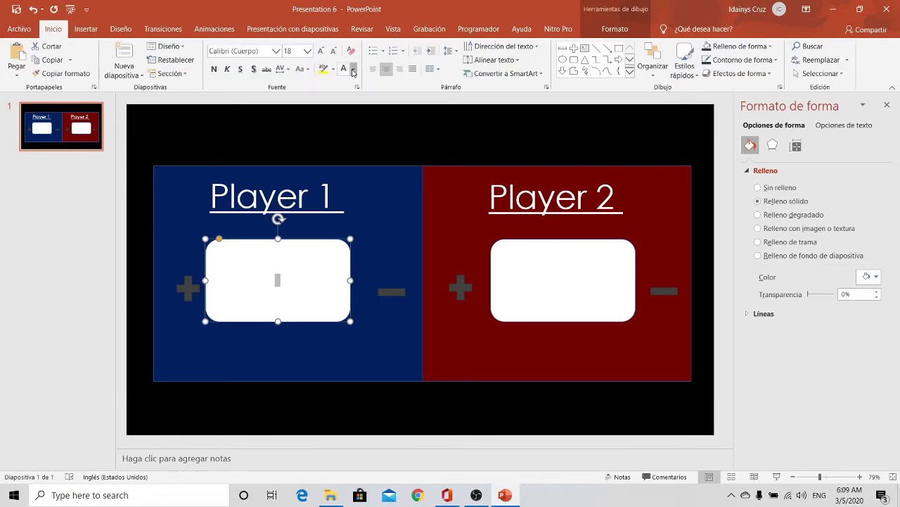
pyautogui.click(354, 69)
pyautogui.click(353, 96)
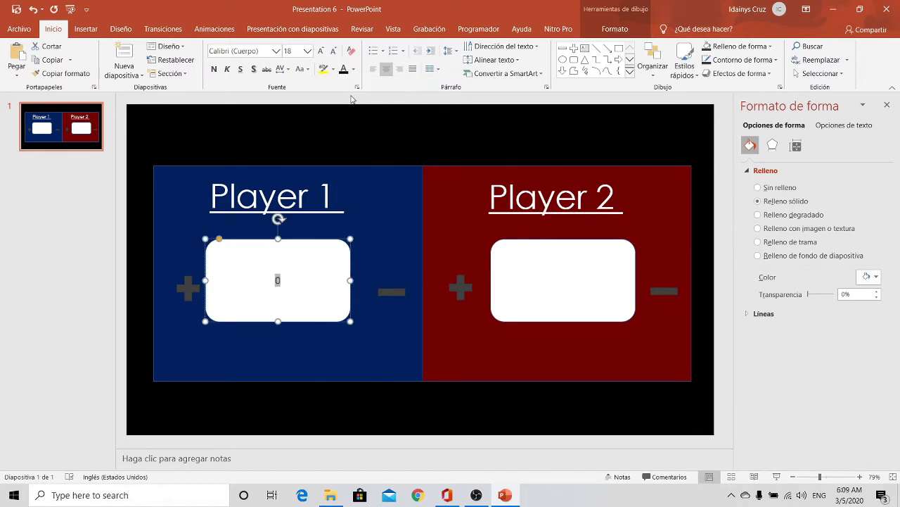
pyautogui.click(320, 51)
pyautogui.doubleClick(321, 51)
pyautogui.doubleClick(320, 51)
pyautogui.doubleClick(320, 52)
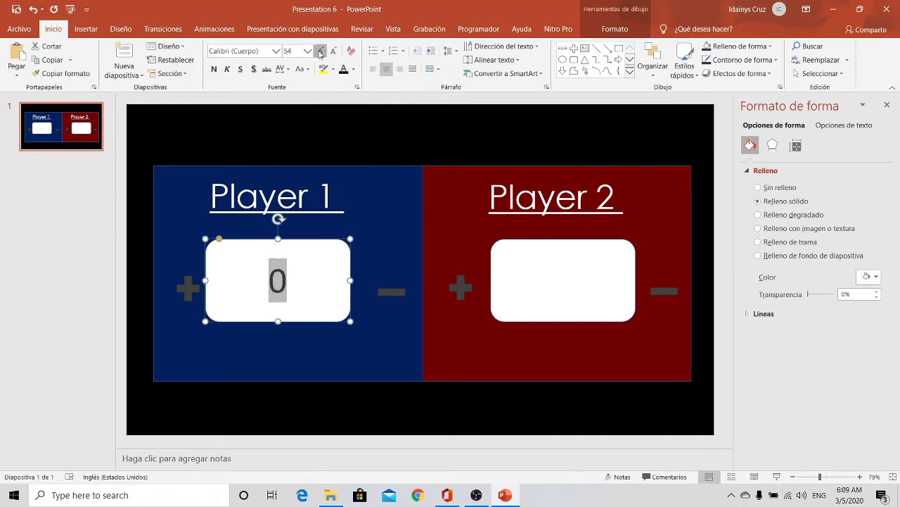
pyautogui.doubleClick(320, 51)
pyautogui.doubleClick(320, 52)
pyautogui.doubleClick(320, 52)
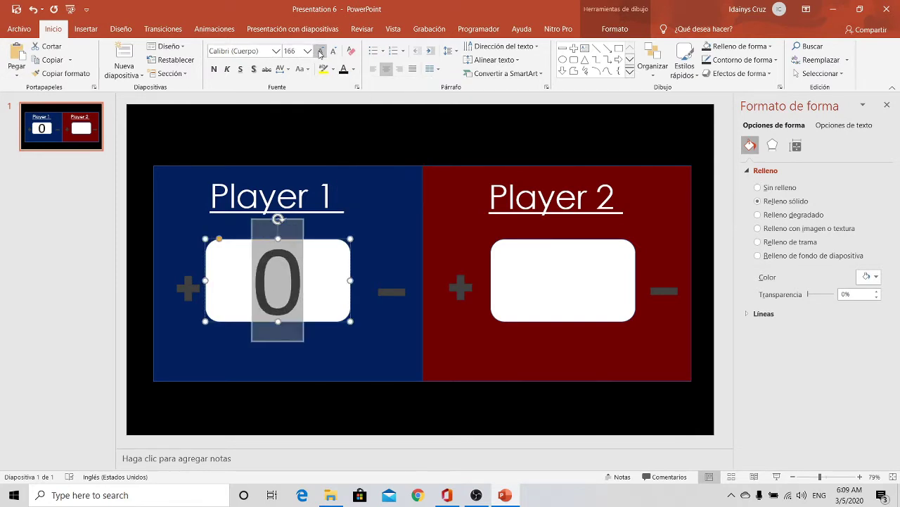
pyautogui.click(333, 52)
pyautogui.click(253, 51)
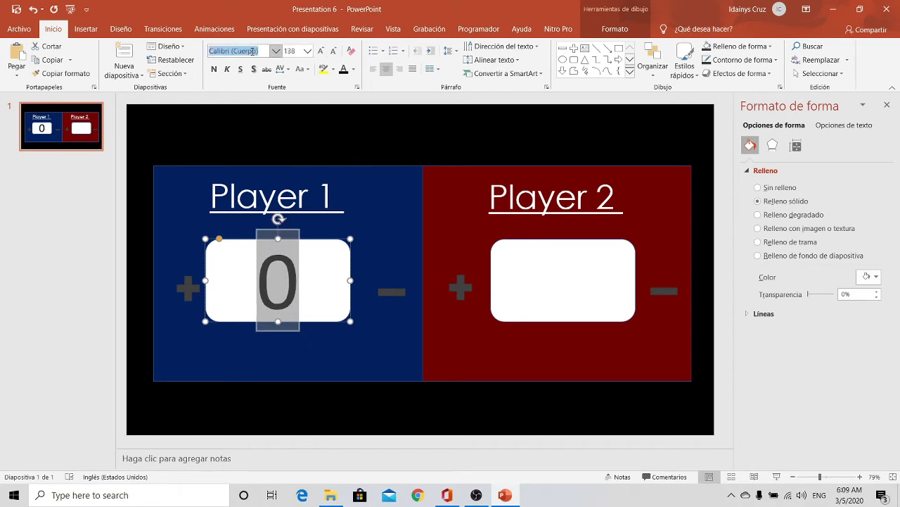
pyautogui.write('Ceb')
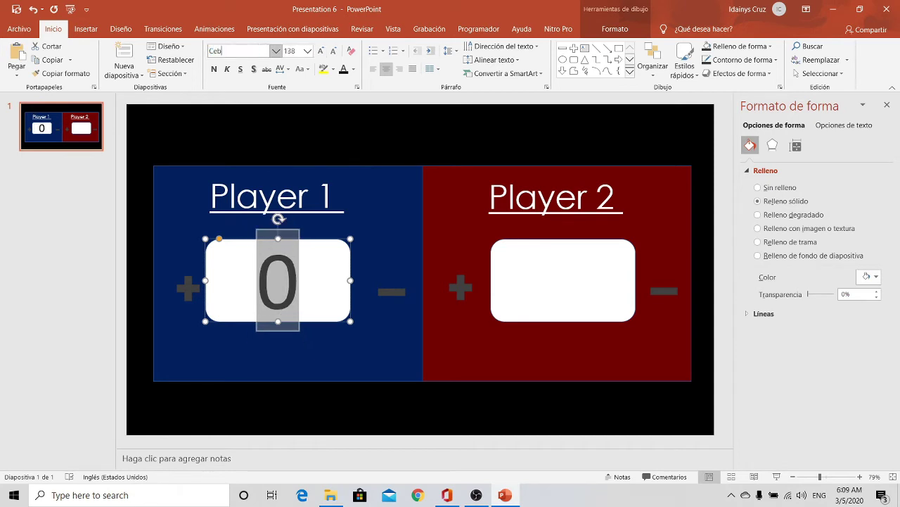
pyautogui.write('ntury Gothic')
pyautogui.press('Return')
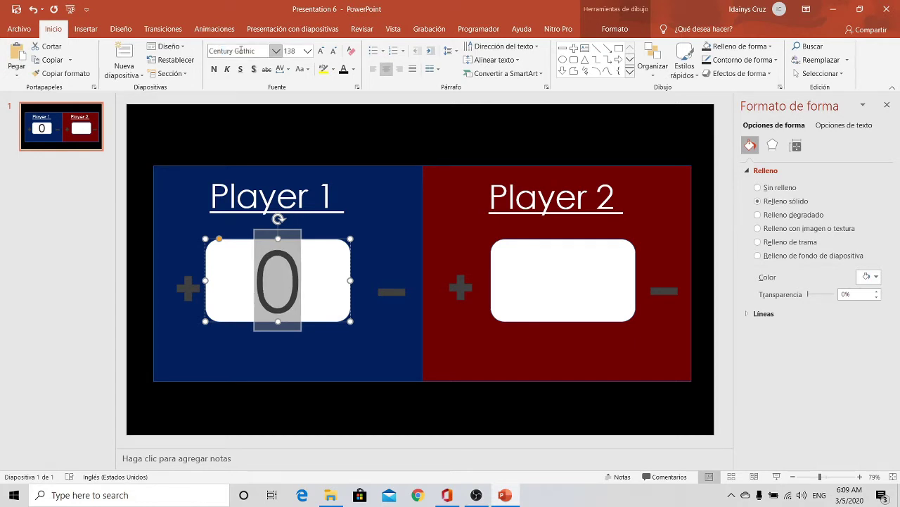
pyautogui.hotkey('ctrl', 'n')
pyautogui.click(636, 338)
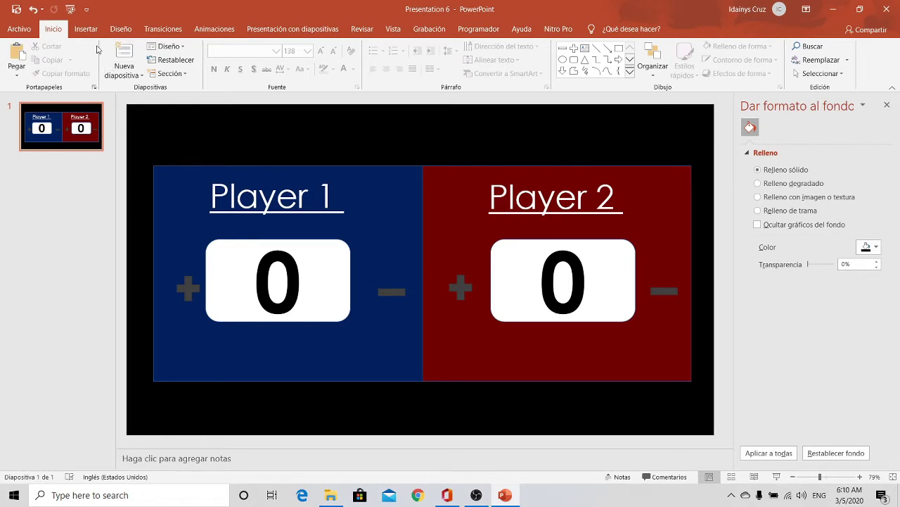
# Show the Selection pane and rename the Signo menos 15 minus shape.
pyautogui.click(653, 64)
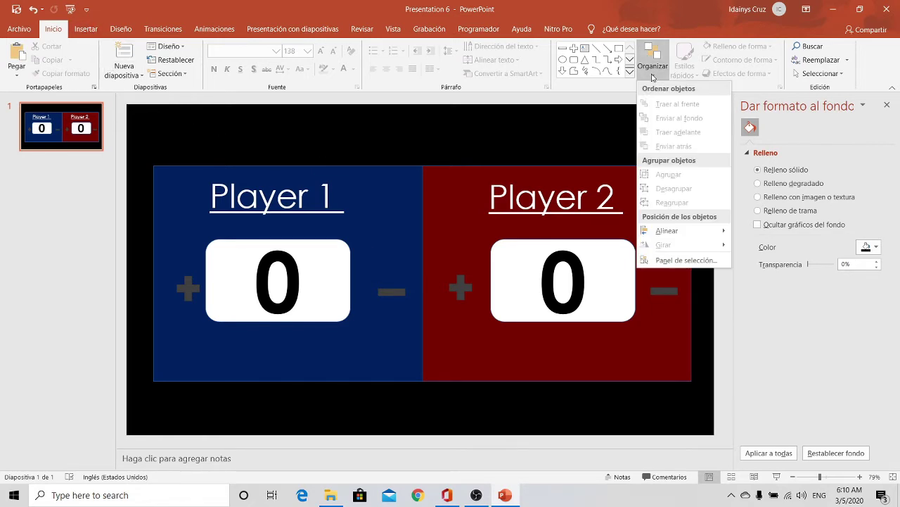
pyautogui.click(678, 260)
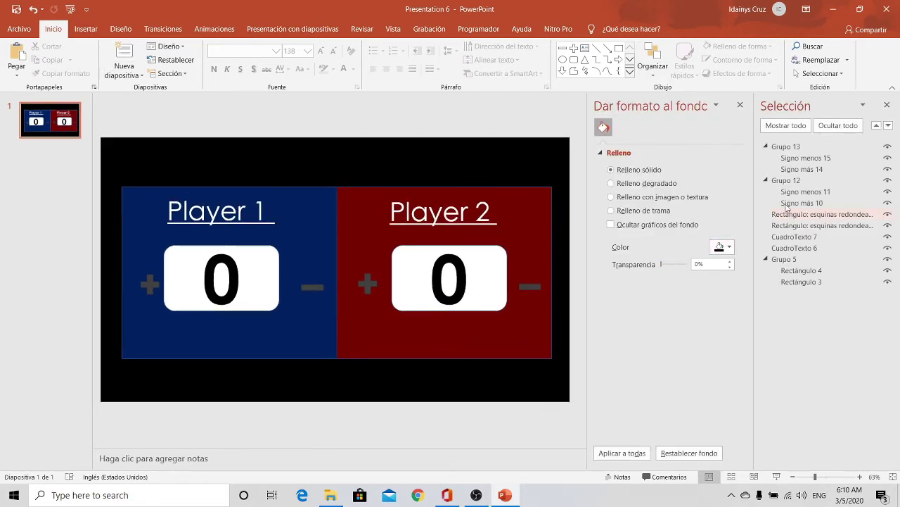
pyautogui.click(740, 105)
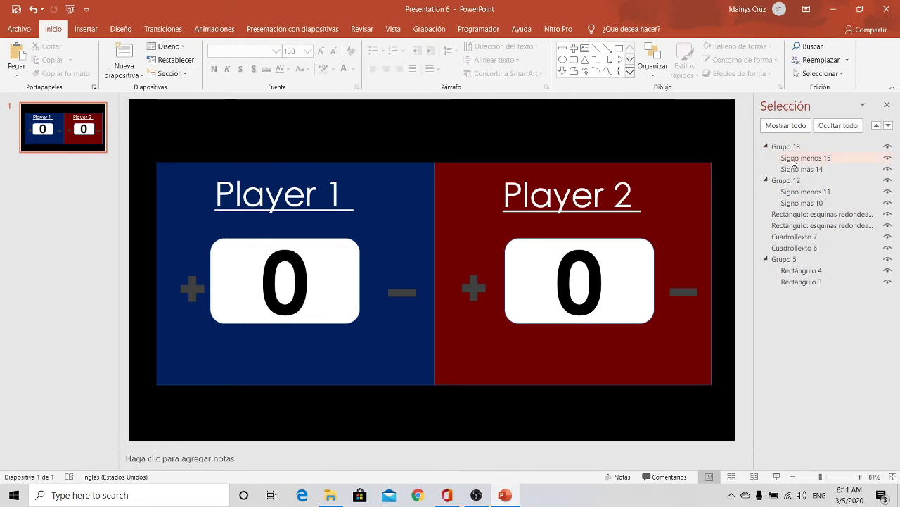
pyautogui.click(791, 159)
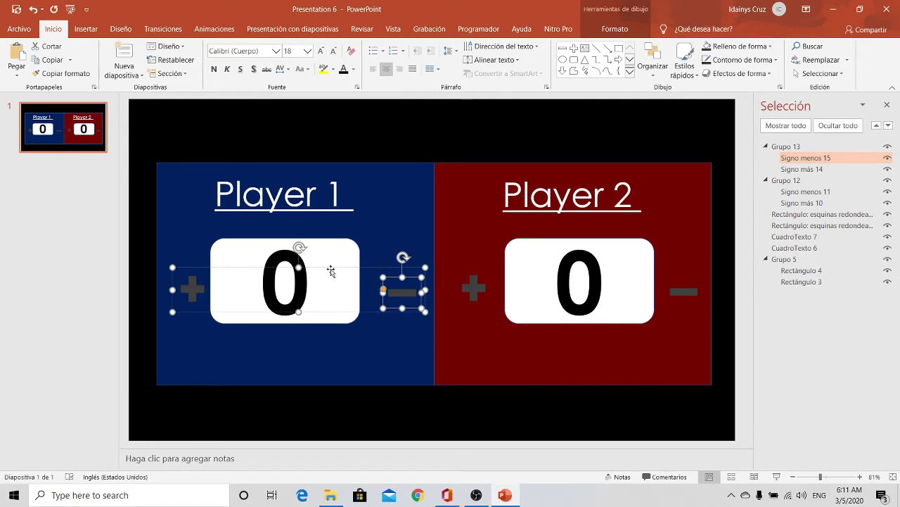
pyautogui.click(823, 159)
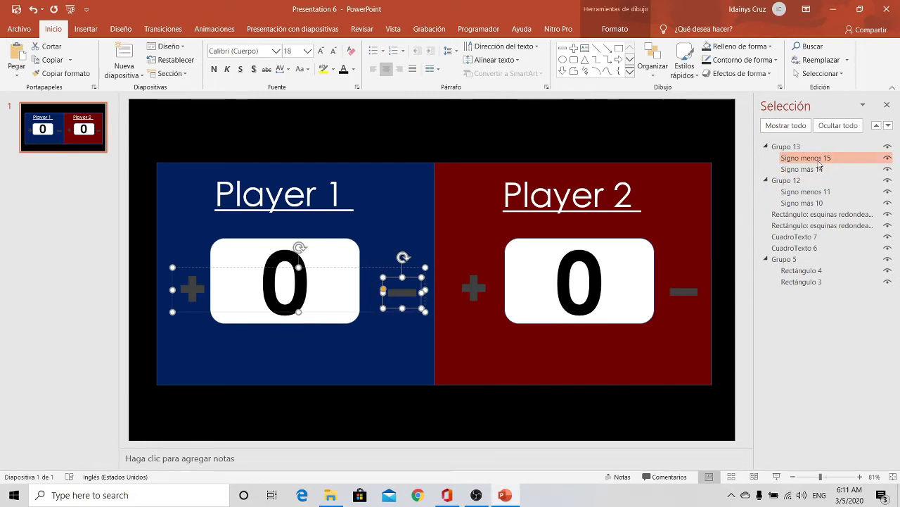
pyautogui.moveTo(837, 158); pyautogui.dragTo(782, 159)
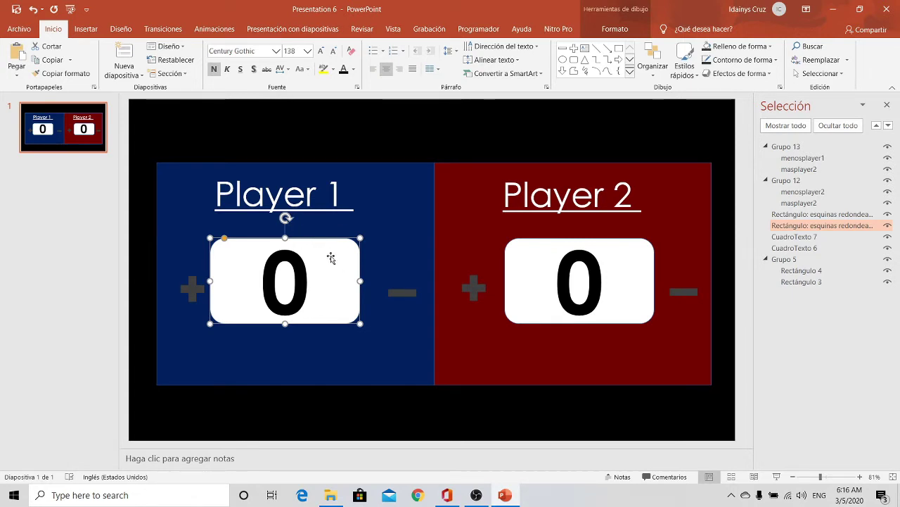
# Rename the two white score boxes to player1 and player2.
pyautogui.click(786, 225)
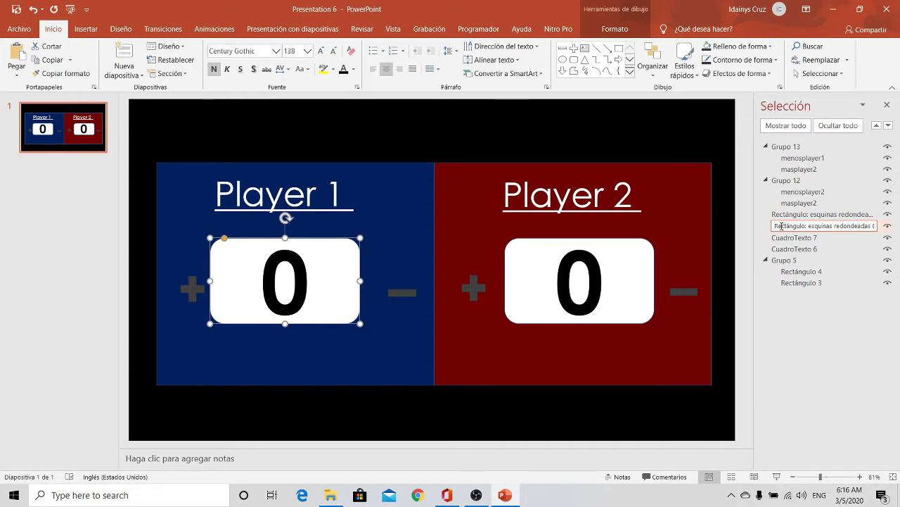
pyautogui.moveTo(785, 225); pyautogui.dragTo(881, 226)
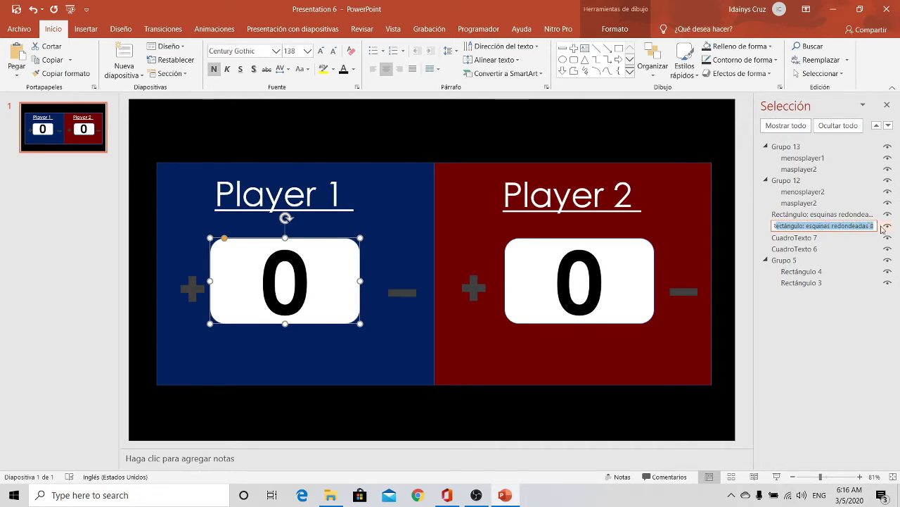
pyautogui.press('BackSpace')
pyautogui.write('pla')
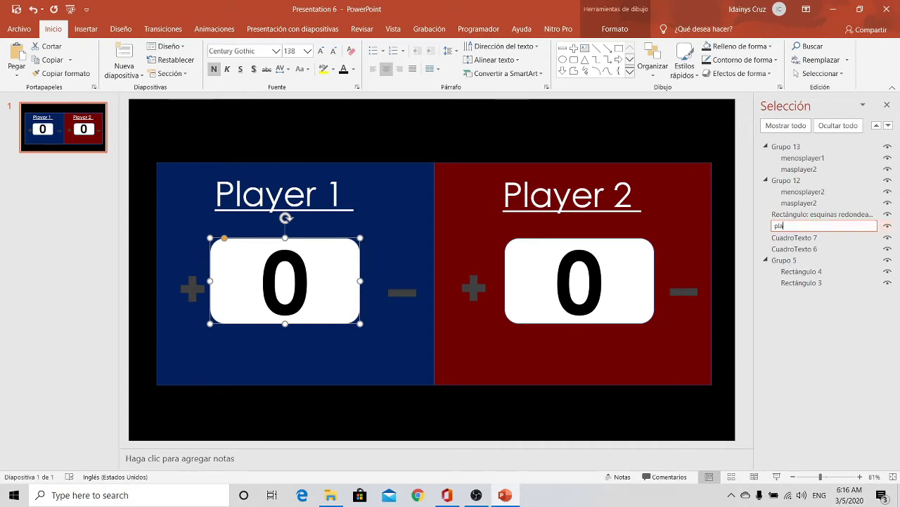
pyautogui.write('yer1')
pyautogui.click(841, 214)
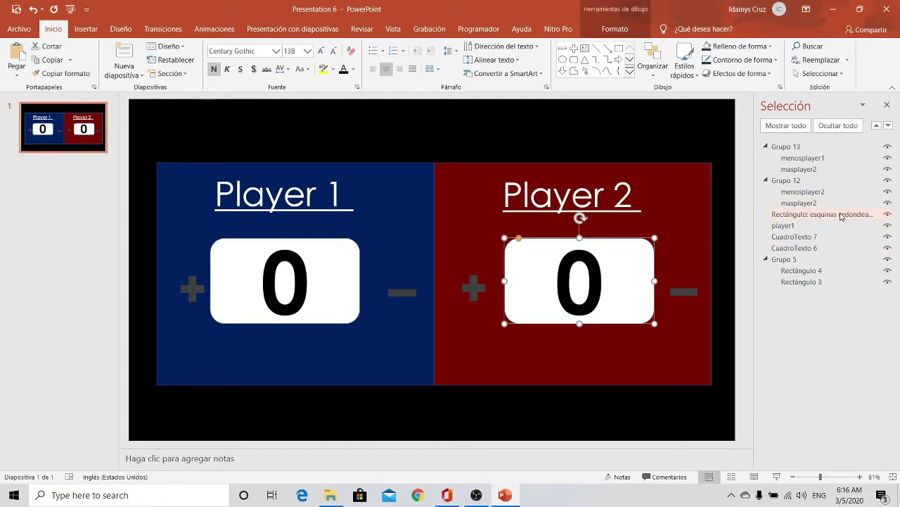
pyautogui.click(841, 215)
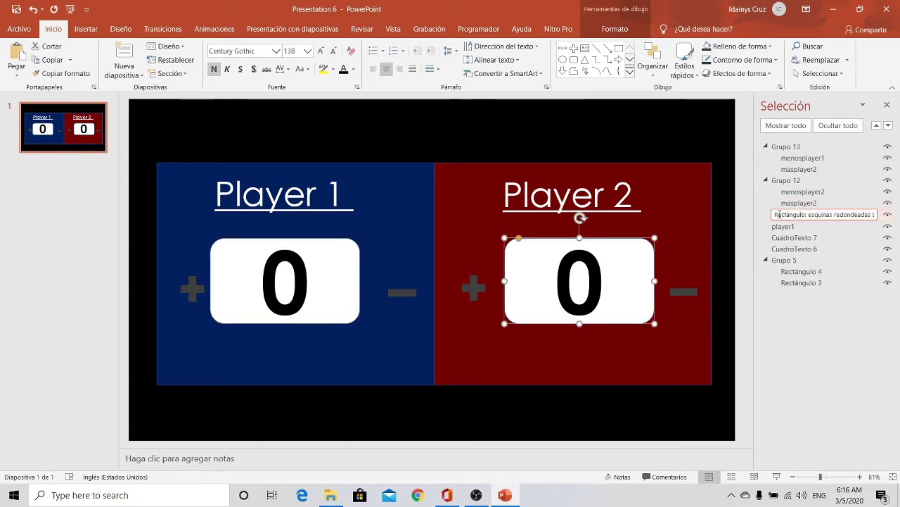
pyautogui.moveTo(780, 214); pyautogui.dragTo(884, 216)
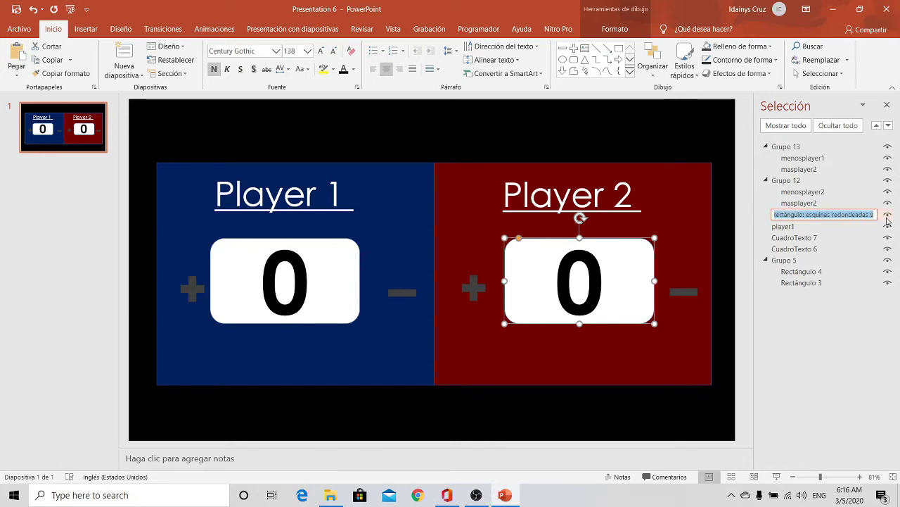
pyautogui.write('player2')
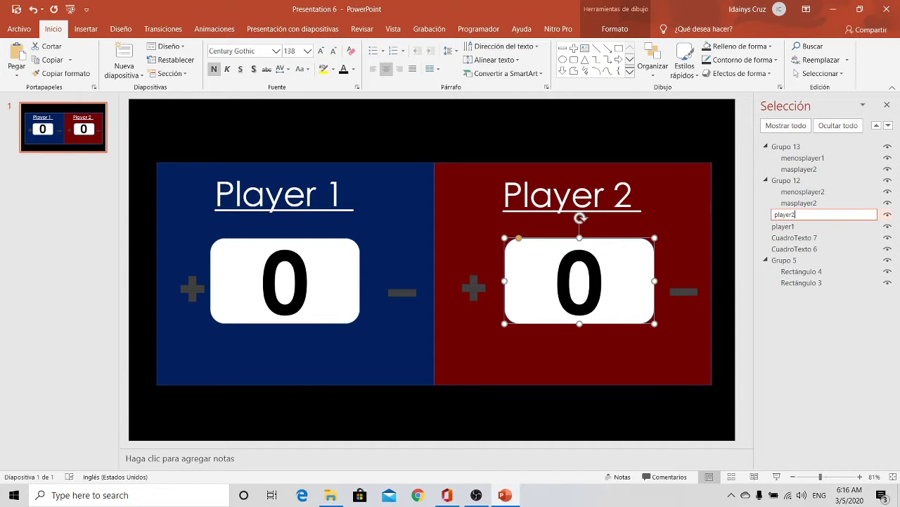
pyautogui.click(743, 216)
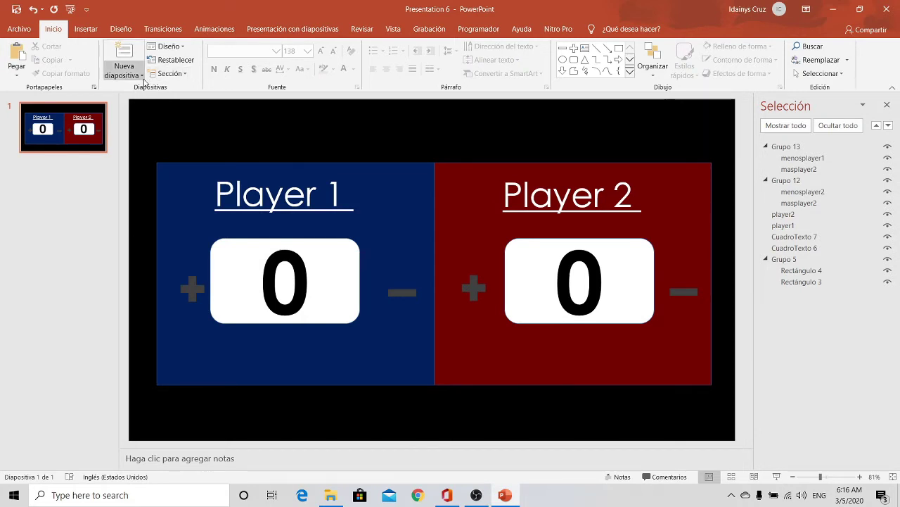
# Turn on the Programador tab in File > Options > Customize Ribbon and confirm with Aceptar.
pyautogui.click(29, 34)
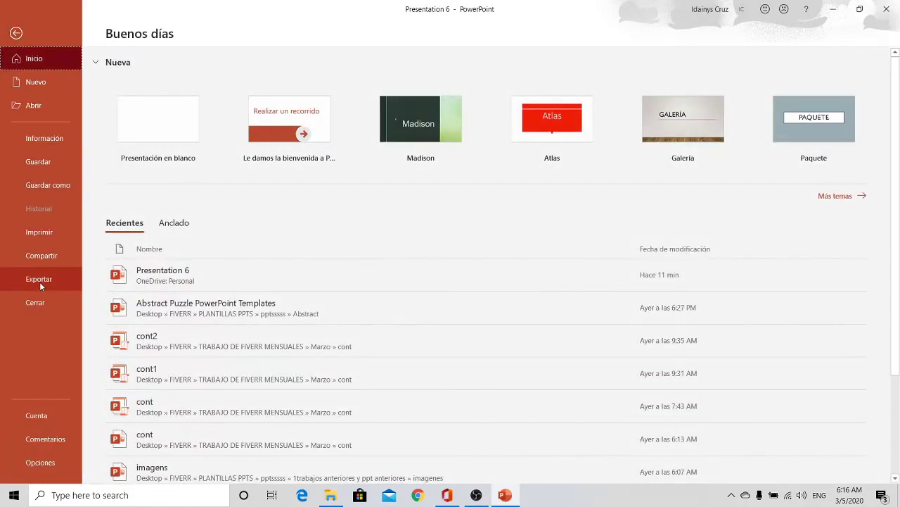
pyautogui.click(40, 462)
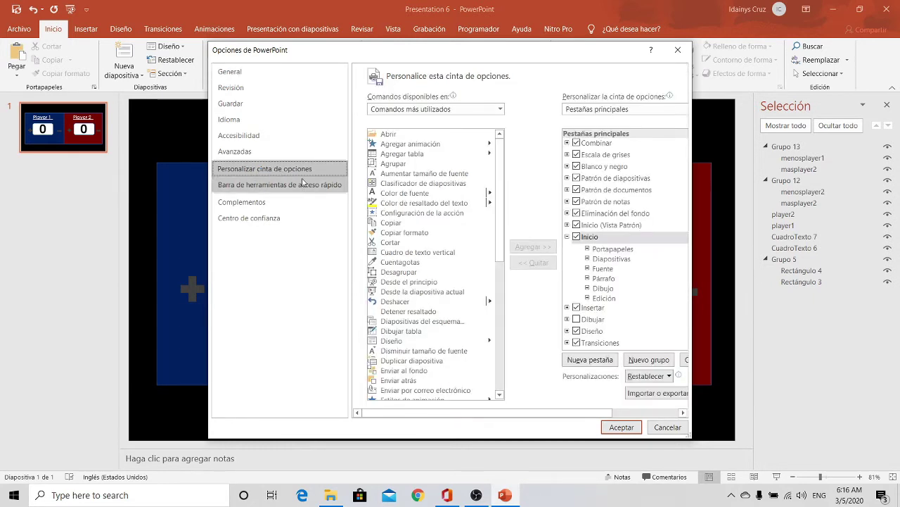
pyautogui.scroll(-3, 631, 279)
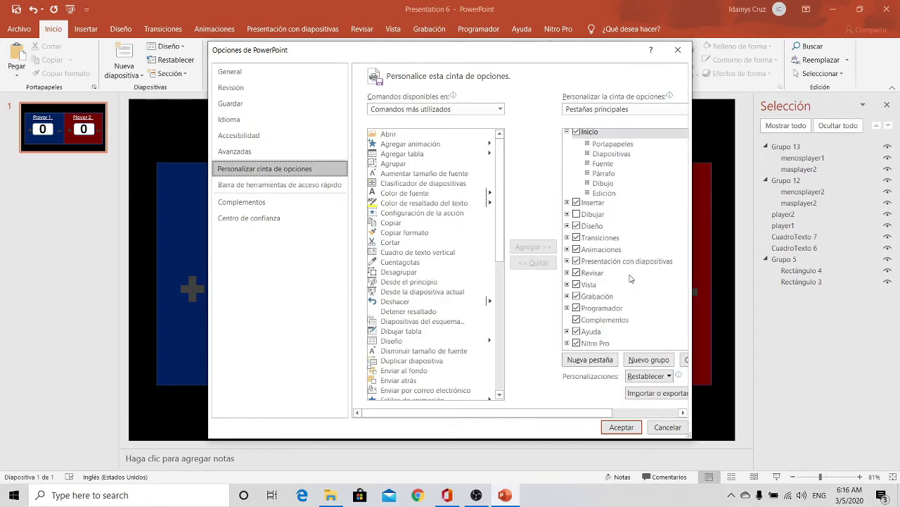
pyautogui.click(576, 310)
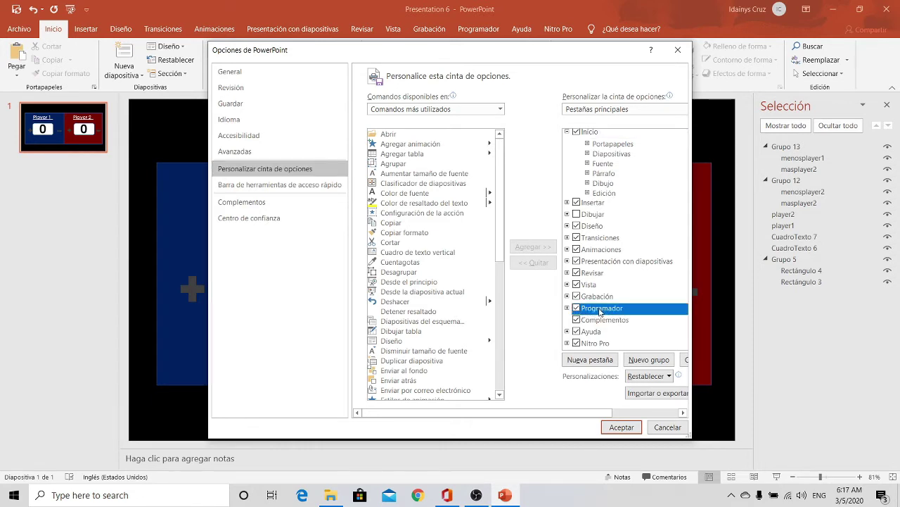
pyautogui.click(621, 427)
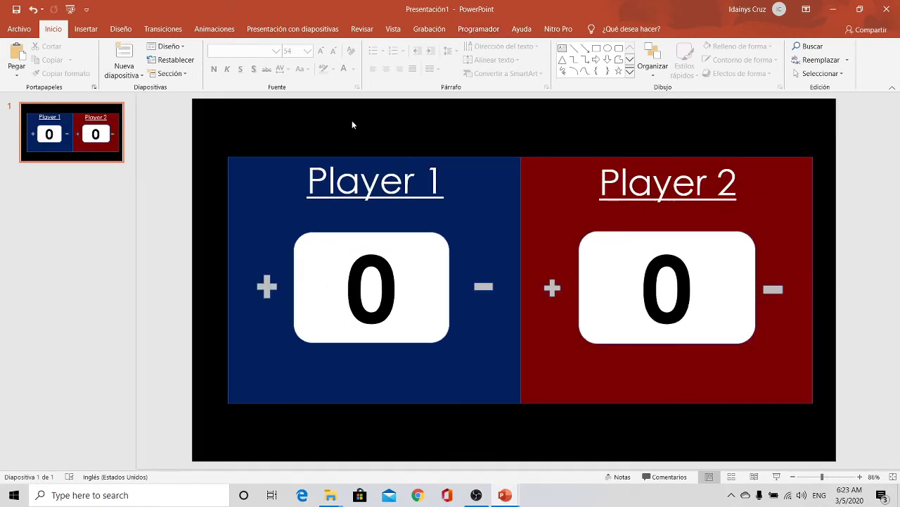
# Open the Visual Basic editor from Programador, add a line, then minimize it.
pyautogui.click(499, 33)
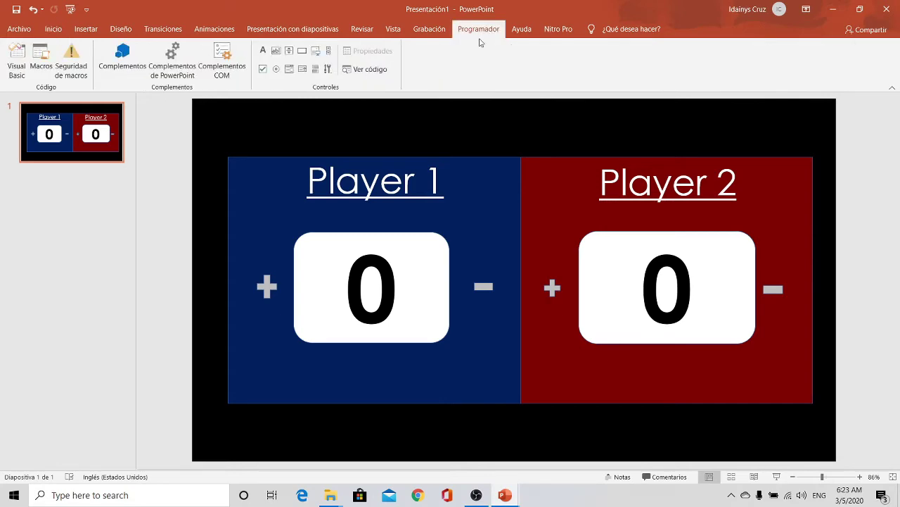
pyautogui.click(15, 65)
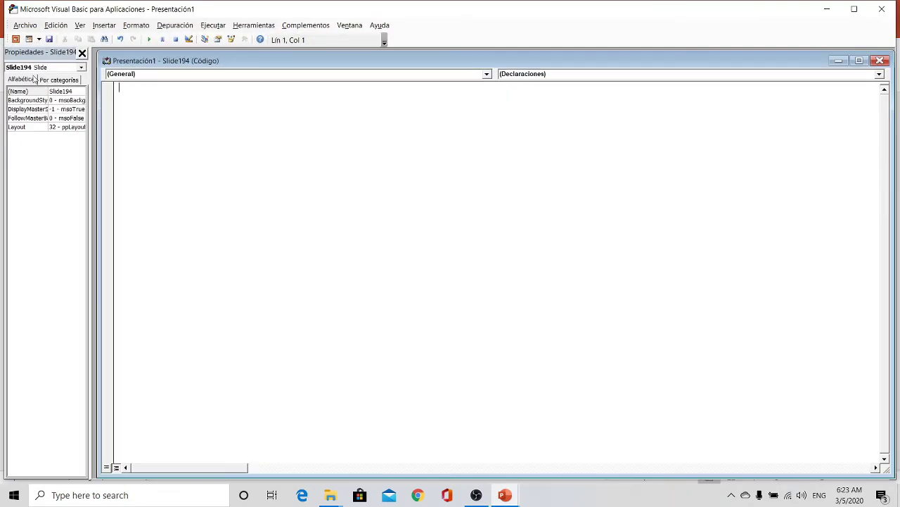
pyautogui.press('Return')
pyautogui.click(827, 8)
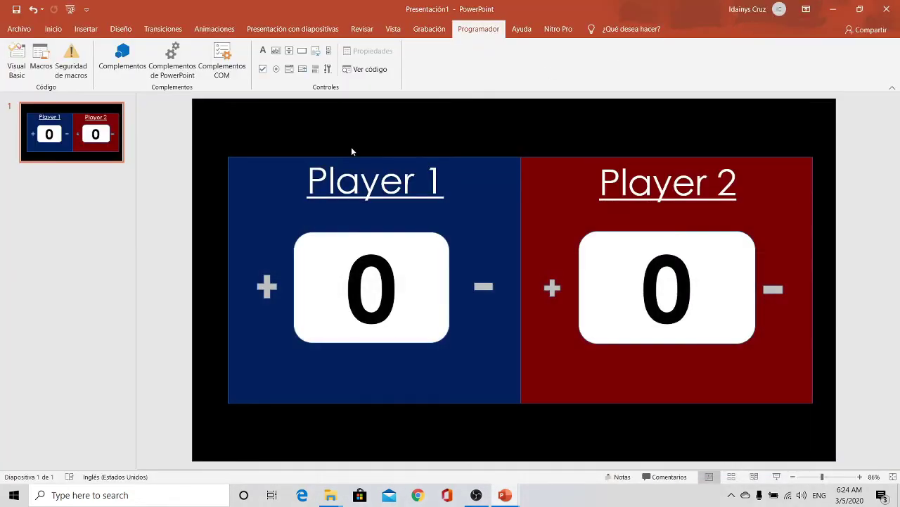
# Open the Selection pane from Inicio > Organizar and select the player2 and player1 score boxes.
pyautogui.click(53, 29)
pyautogui.click(653, 74)
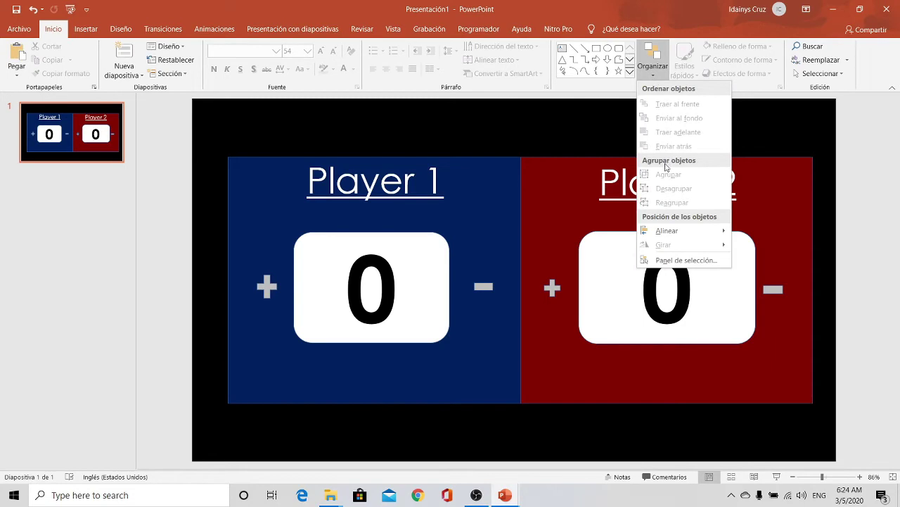
pyautogui.click(667, 260)
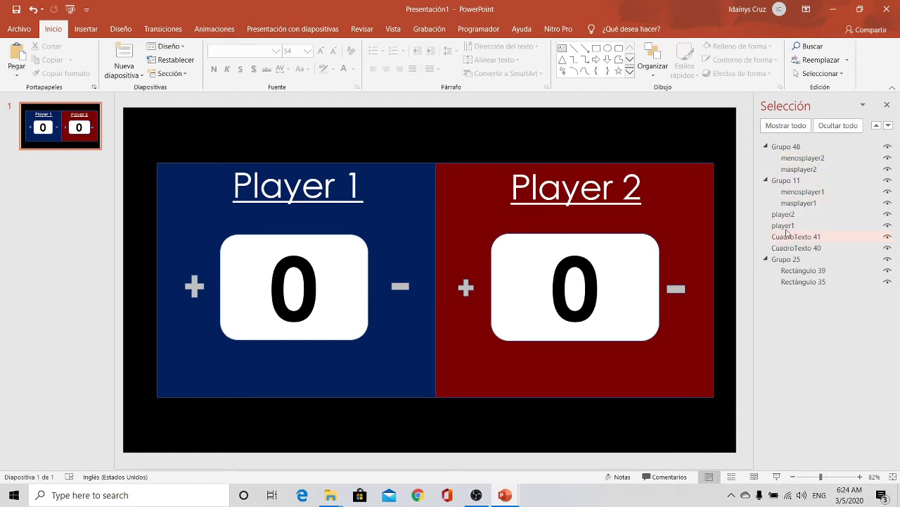
pyautogui.click(614, 253)
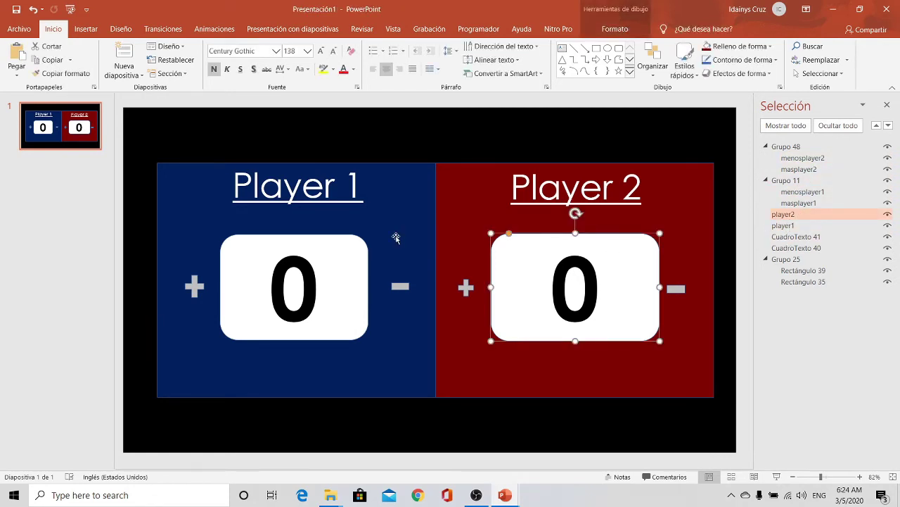
pyautogui.click(323, 246)
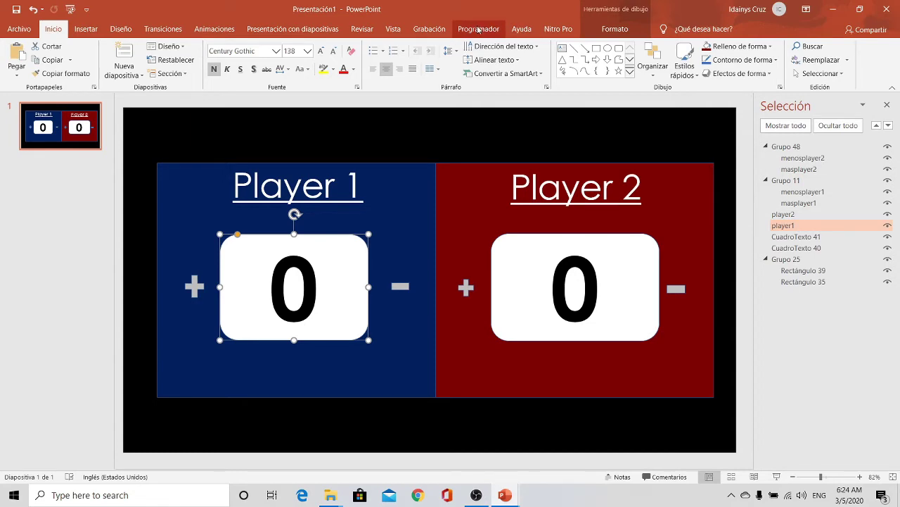
# In the VBA editor, declare Public Enum Players with player1 = 1 and player2 = 2.
pyautogui.hotkey('alt', 'F11')
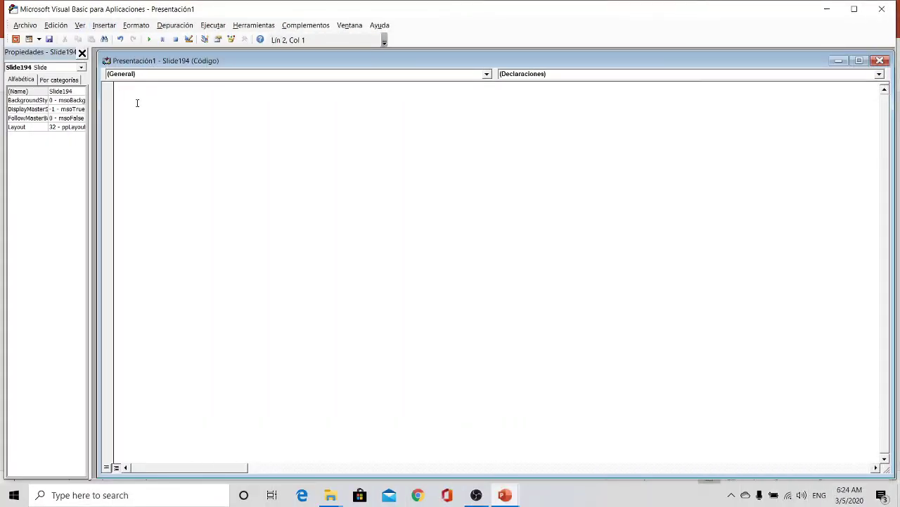
pyautogui.write('Pu')
pyautogui.write('bli')
pyautogui.write('c ')
pyautogui.write('Enu')
pyautogui.write('m ')
pyautogui.write('Player')
pyautogui.write('s')
pyautogui.press('Return')
pyautogui.write('play')
pyautogui.write('er1')
pyautogui.write(' = ')
pyautogui.write('1')
pyautogui.press('Return')
pyautogui.write('player')
pyautogui.write('2 =')
pyautogui.write(' 2')
pyautogui.press('Return')
pyautogui.press('Return')
pyautogui.write('e')
pyautogui.write('n')
pyautogui.press('BackSpace')
pyautogui.press('BackSpace')
pyautogui.write('E')
pyautogui.write('nd ')
pyautogui.write('Enum')
pyautogui.press('Return')
pyautogui.press('Return')
# Write the procedure header Sub boton(Fig As Shape).
pyautogui.write('Sub')
pyautogui.write(' boto')
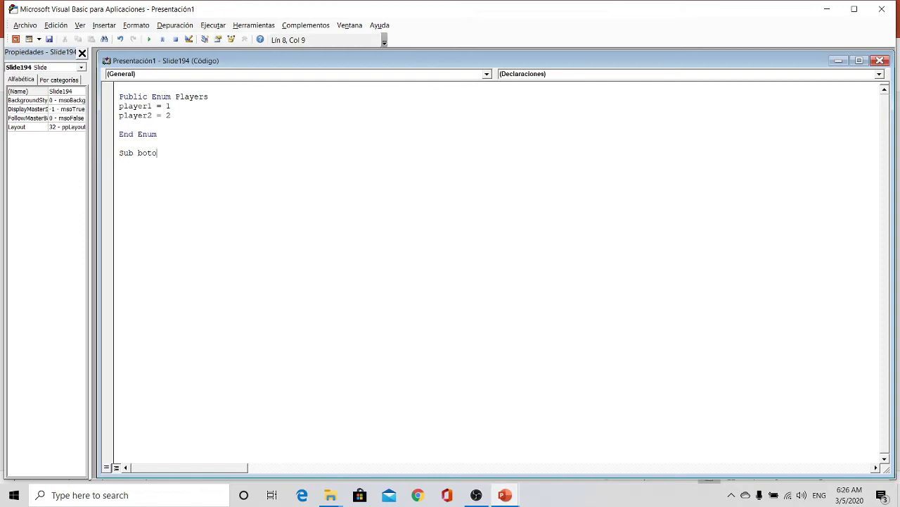
pyautogui.write('n ')
pyautogui.write('()')
pyautogui.press('BackSpace')
pyautogui.press('Right')
pyautogui.write('Fig')
pyautogui.write('.')
pyautogui.press('BackSpace')
pyautogui.write('As ')
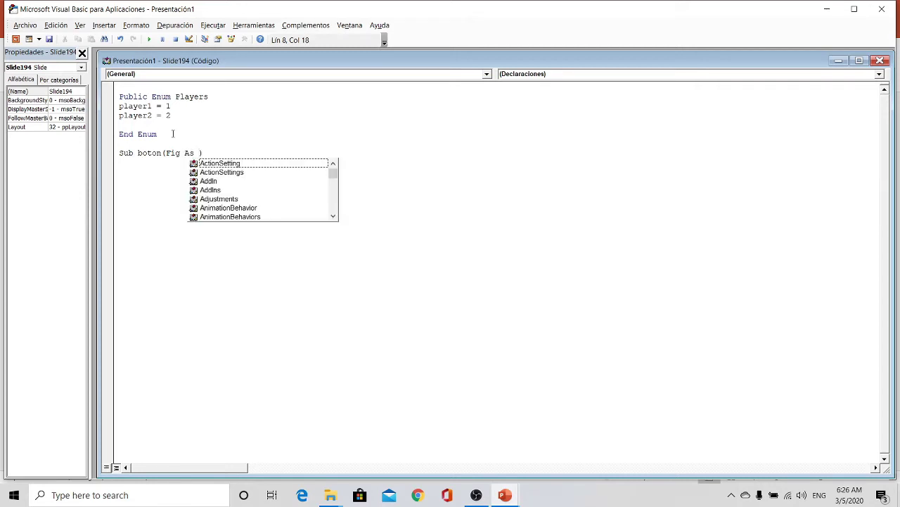
pyautogui.write('Sha')
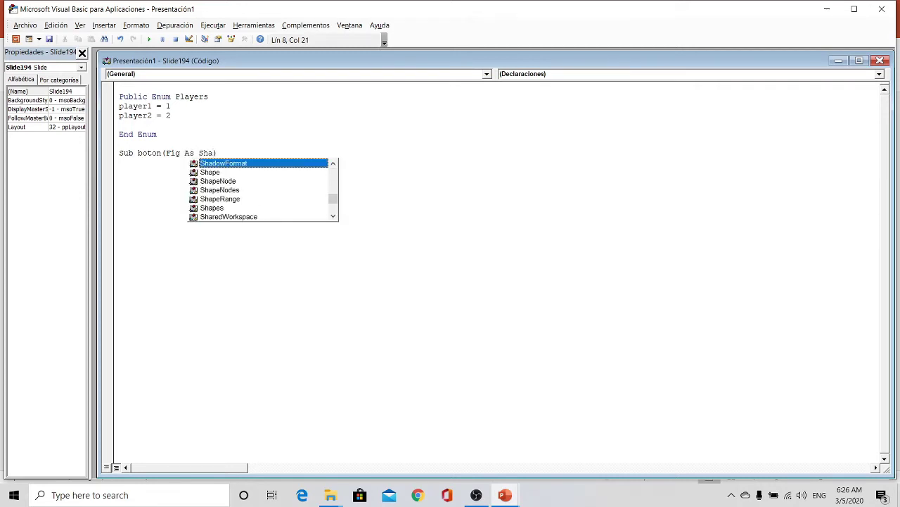
pyautogui.write('pe')
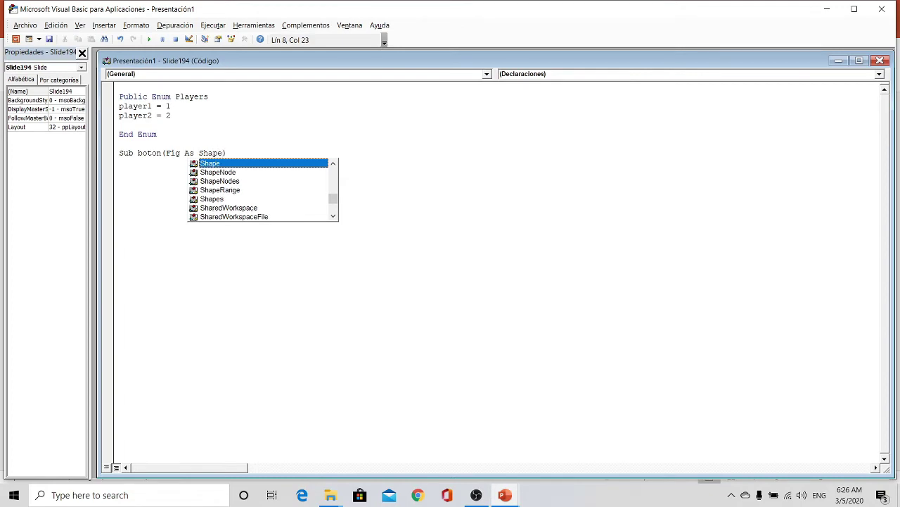
pyautogui.click(242, 153)
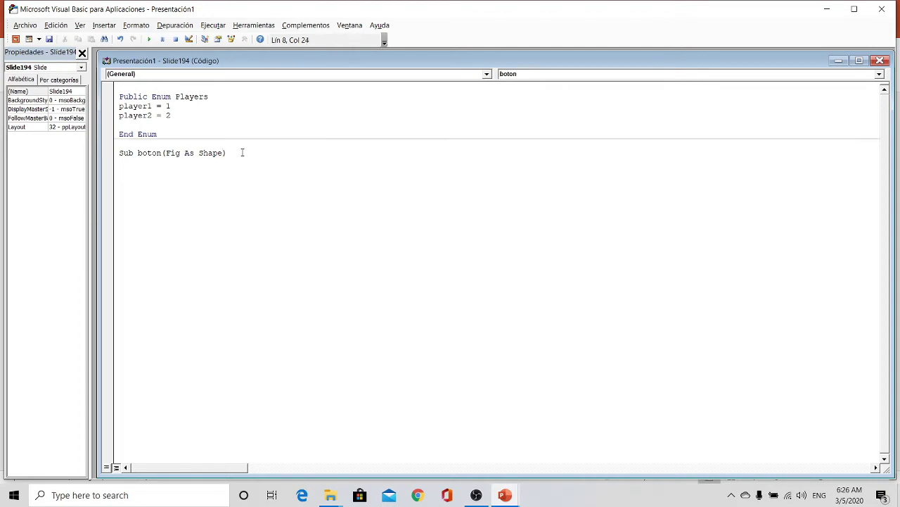
# Declare Dim diapositiva As Slide and Dim contador(2) As Shape inside boton.
pyautogui.press('Return')
pyautogui.write('Dim')
pyautogui.write(' diapo')
pyautogui.write('sitiva')
pyautogui.write(' As Slid')
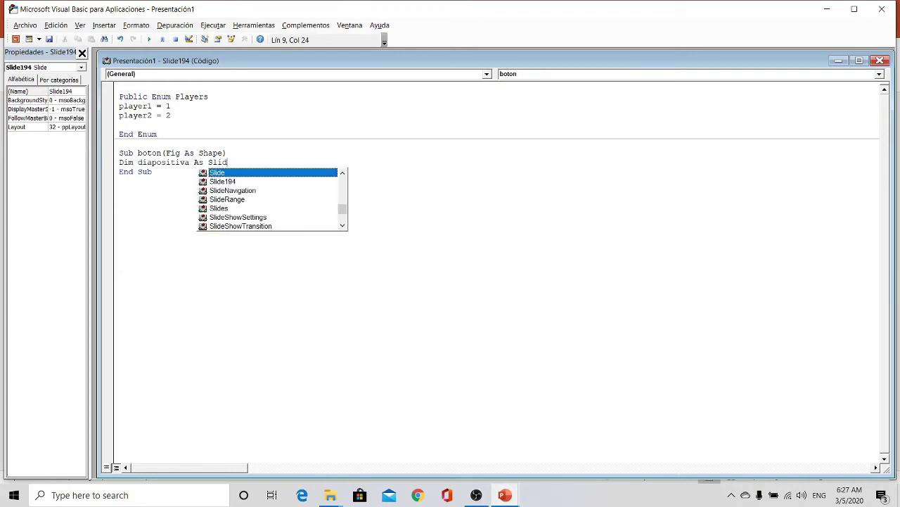
pyautogui.press('Return')
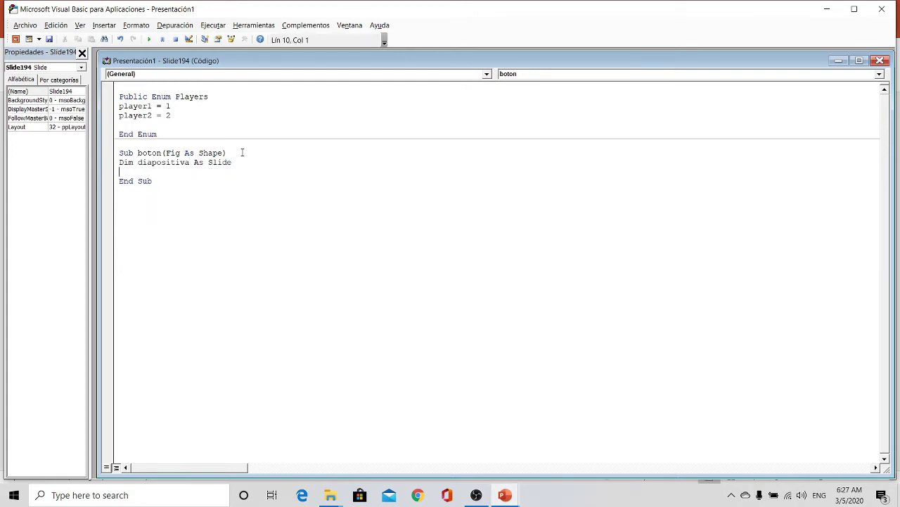
pyautogui.write('Dim')
pyautogui.write(' conta')
pyautogui.write('dor')
pyautogui.write('()')
pyautogui.write('2')
pyautogui.write('As ')
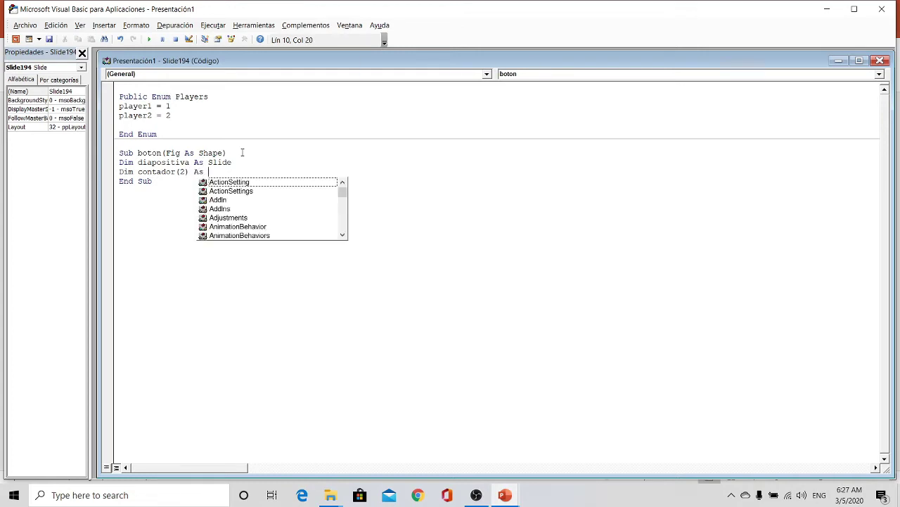
pyautogui.write('sh')
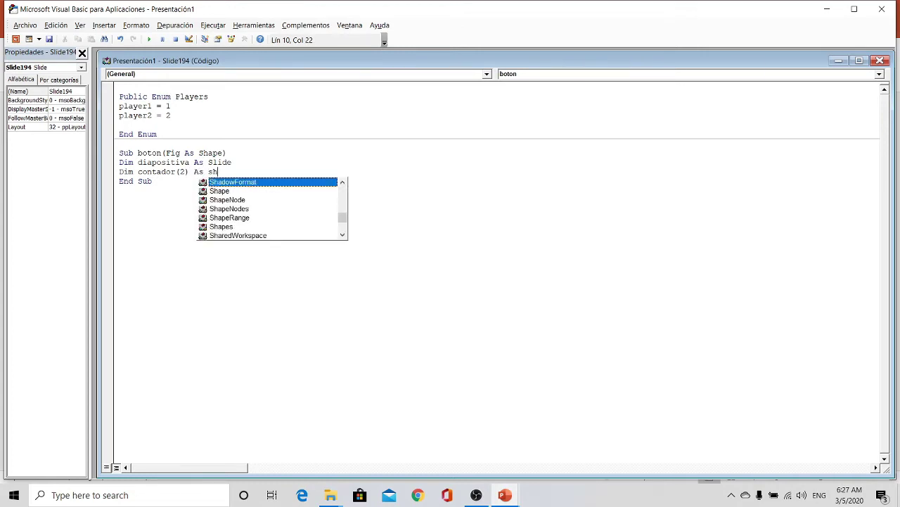
pyautogui.write('a')
pyautogui.press('Down')
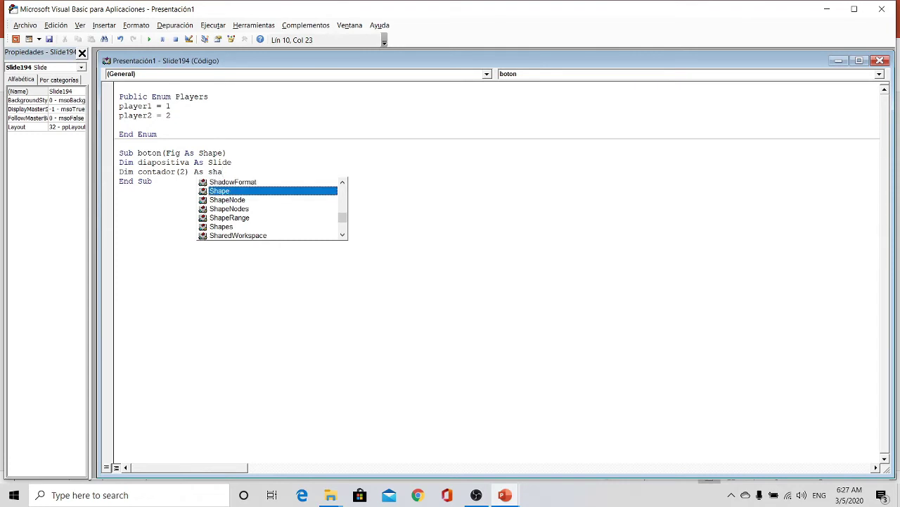
pyautogui.press('Return')
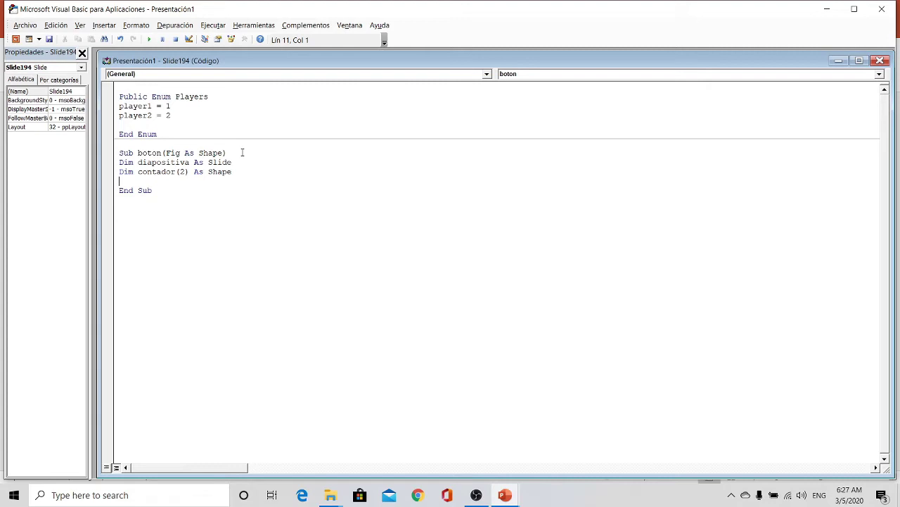
# Begin the statement Set diapositiva = ActivePresentation.Slides below the declarations.
pyautogui.press('Return')
pyautogui.click(119, 181)
pyautogui.write('S')
pyautogui.write('et')
pyautogui.write(' diapositiv')
pyautogui.write('a ')
pyautogui.write('= ')
pyautogui.write('A')
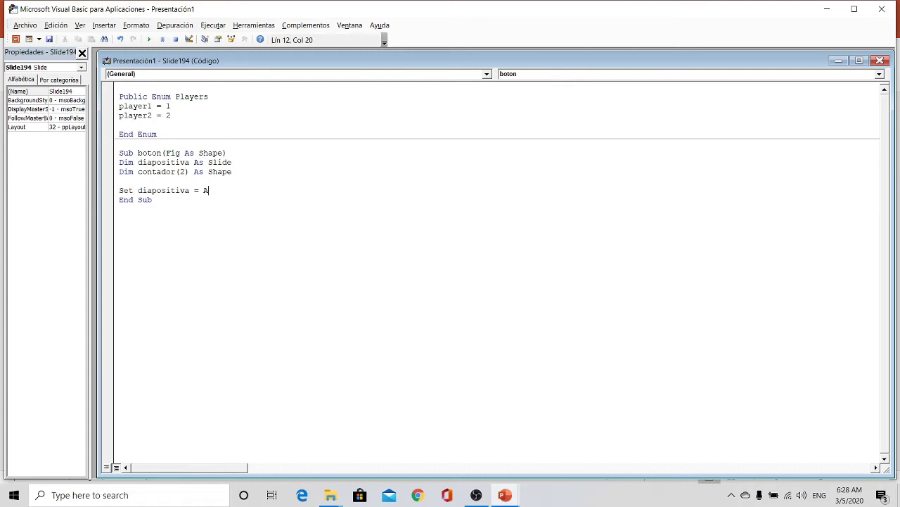
pyautogui.write('ctive')
pyautogui.write('Pre')
pyautogui.write('sentatio')
pyautogui.write('n.')
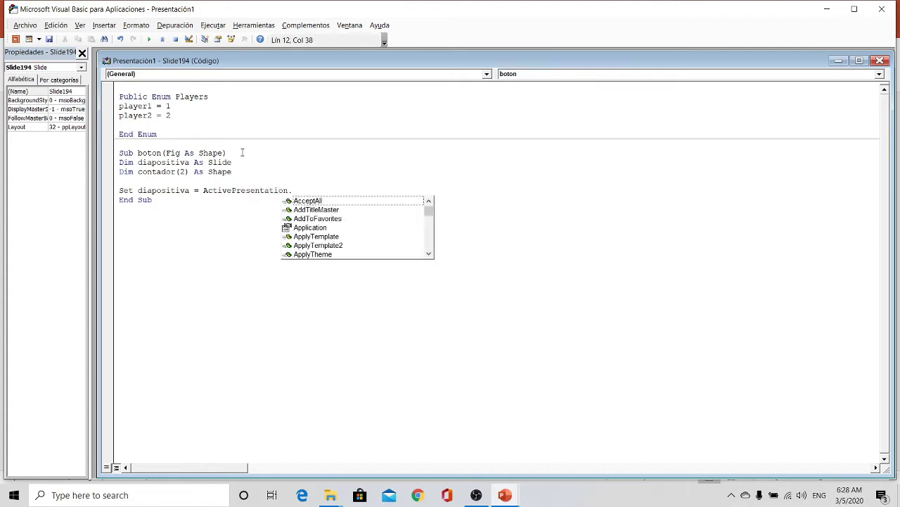
pyautogui.write('Sl')
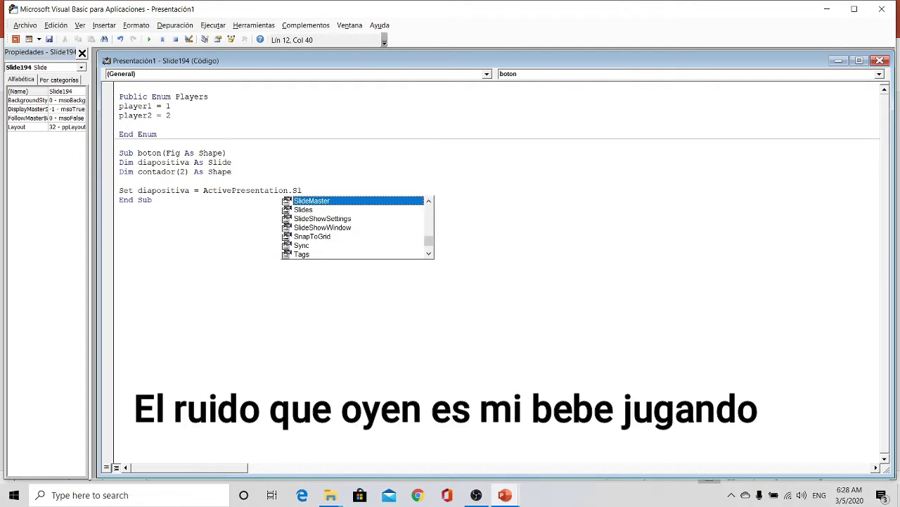
pyautogui.click(303, 209)
pyautogui.press('Return')
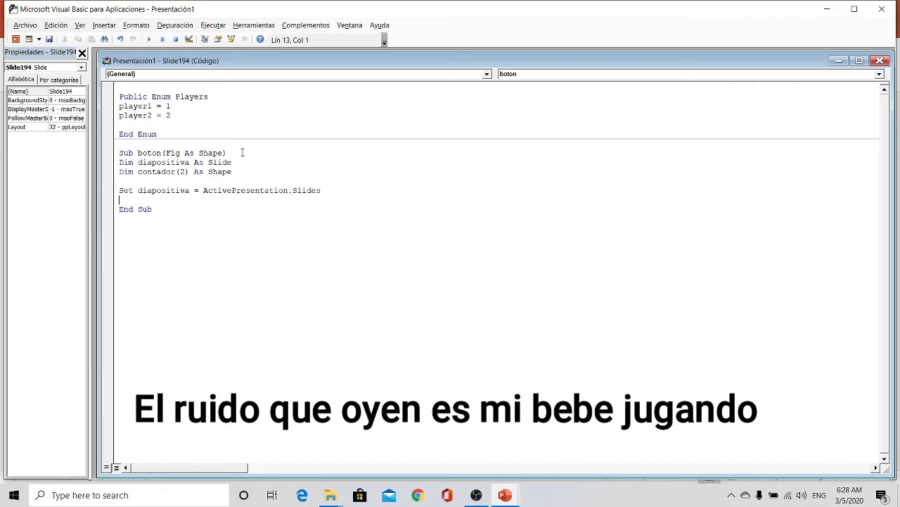
pyautogui.press('Down')
pyautogui.press('Up')
pyautogui.press('Up')
pyautogui.press('Up')
pyautogui.press('End')
# Complete the Slides index with SlideShowWindows(1).View.CurrentShowPosition.
pyautogui.write('()')
pyautogui.write('Slide')
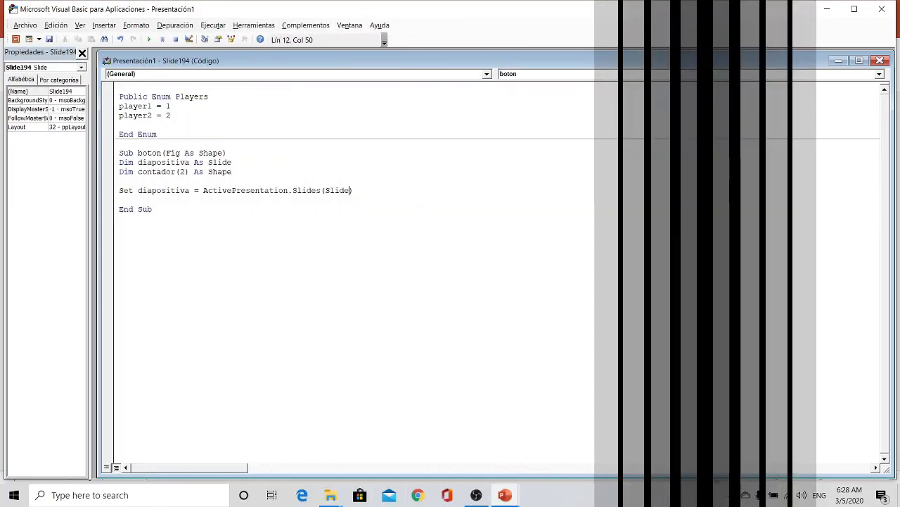
pyautogui.write('Sho')
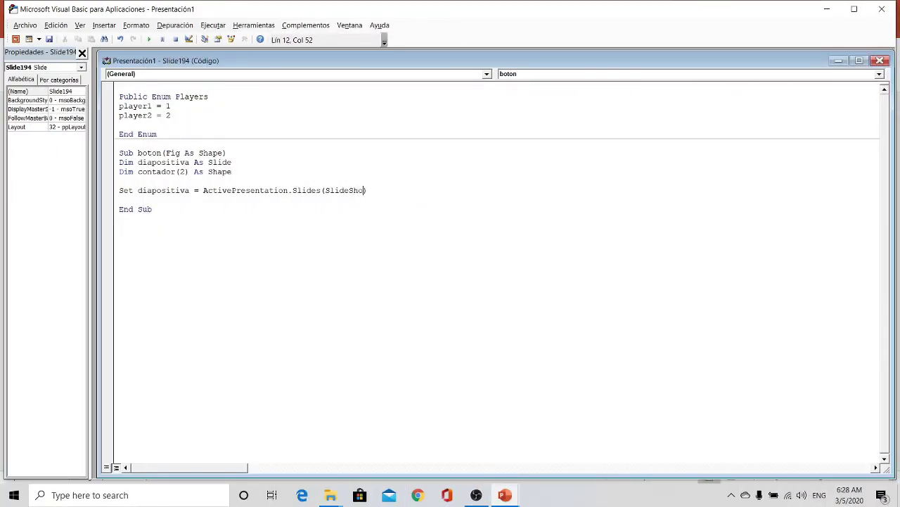
pyautogui.write('w')
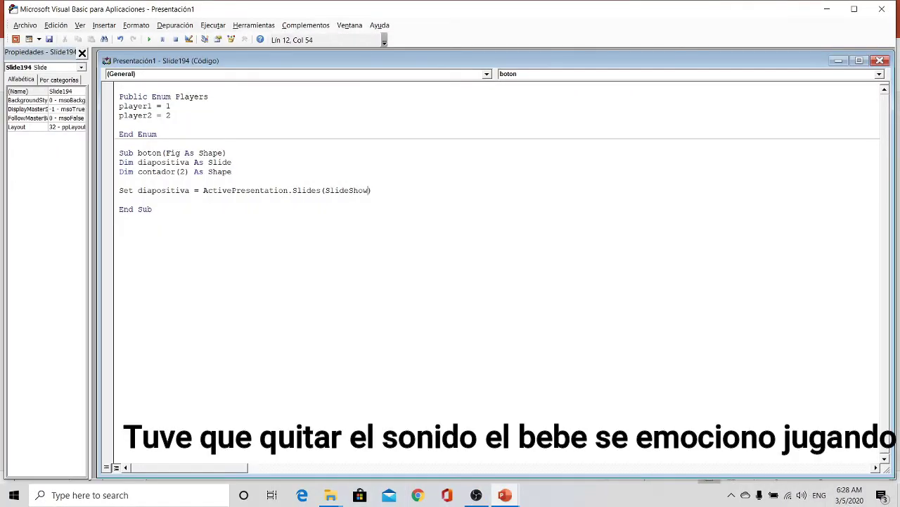
pyautogui.write('Wind')
pyautogui.write('ow')
pyautogui.write('s')
pyautogui.write('()')
pyautogui.press('Left')
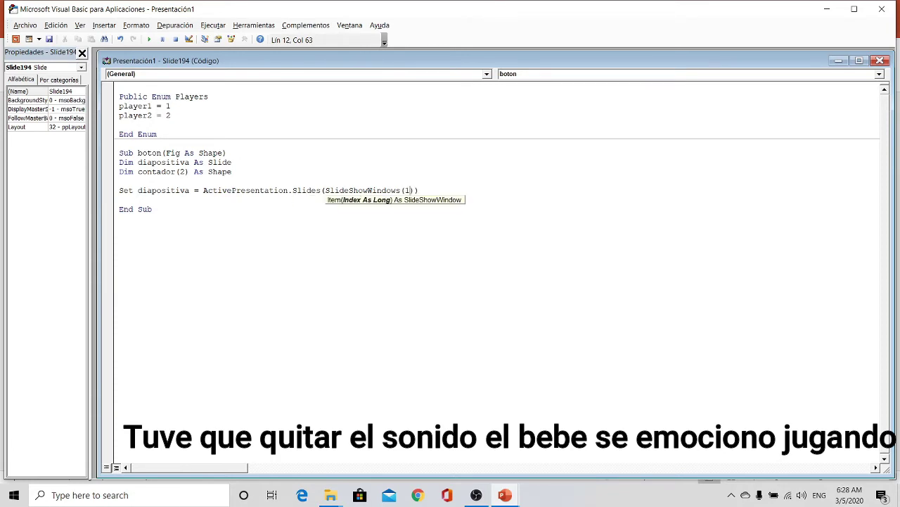
pyautogui.press('Right')
pyautogui.write('.')
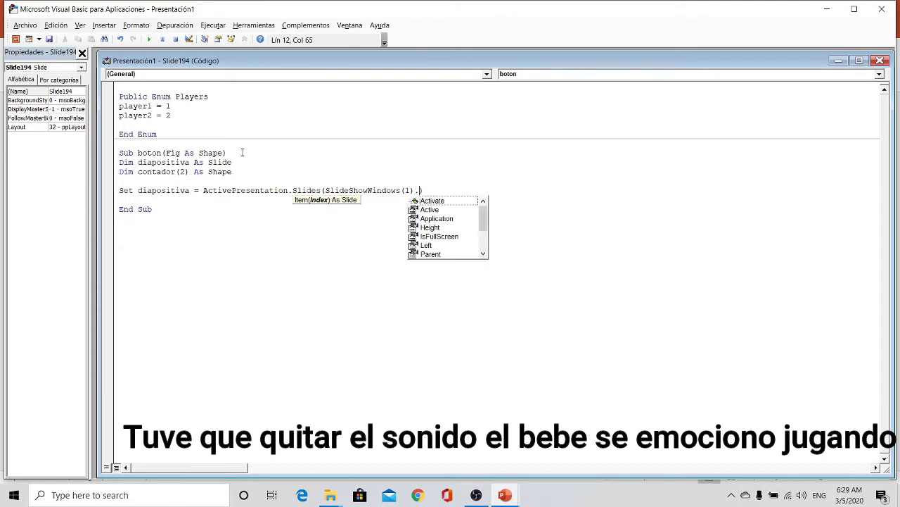
pyautogui.write('V')
pyautogui.press('Tab')
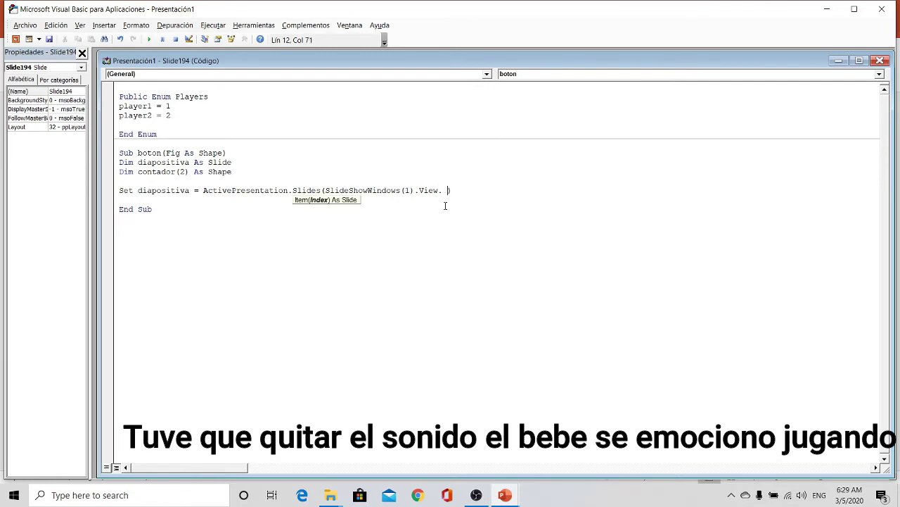
pyautogui.write('.Cur')
pyautogui.write('re')
pyautogui.write('nt')
pyautogui.write('Show')
pyautogui.write('Po')
pyautogui.write('sition')
pyautogui.press('End')
pyautogui.press('Return')
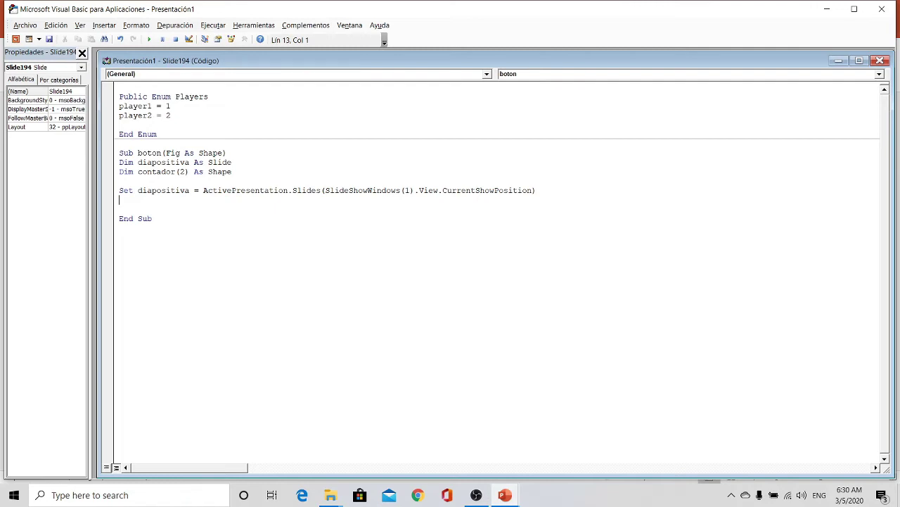
# Set contador(player1) and contador(player2) to diapositiva.Shapes(player1/player2), then start Select Case Fig.Name.
pyautogui.press('Return')
pyautogui.write('set')
pyautogui.write(' contad')
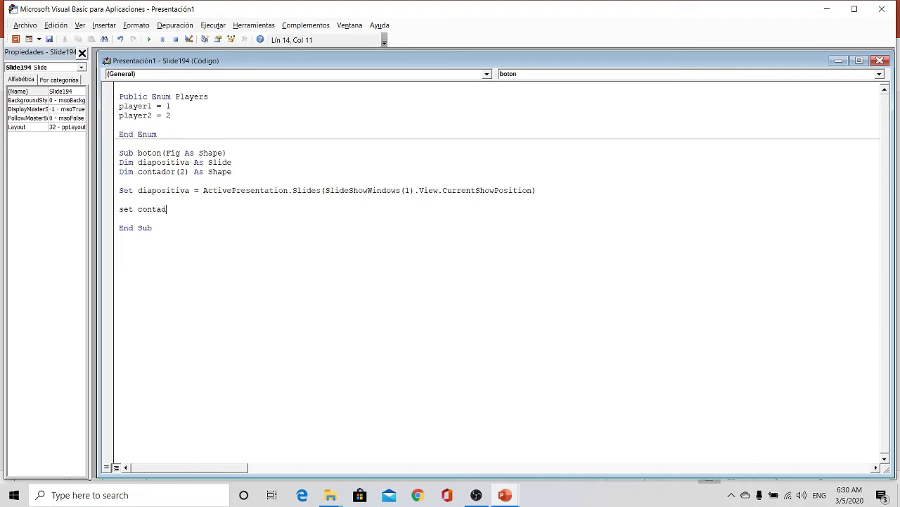
pyautogui.write('or')
pyautogui.write('()')
pyautogui.write('player')
pyautogui.write('1')
pyautogui.press('Down')
pyautogui.press('Up')
pyautogui.write('= diapositiva.shape')
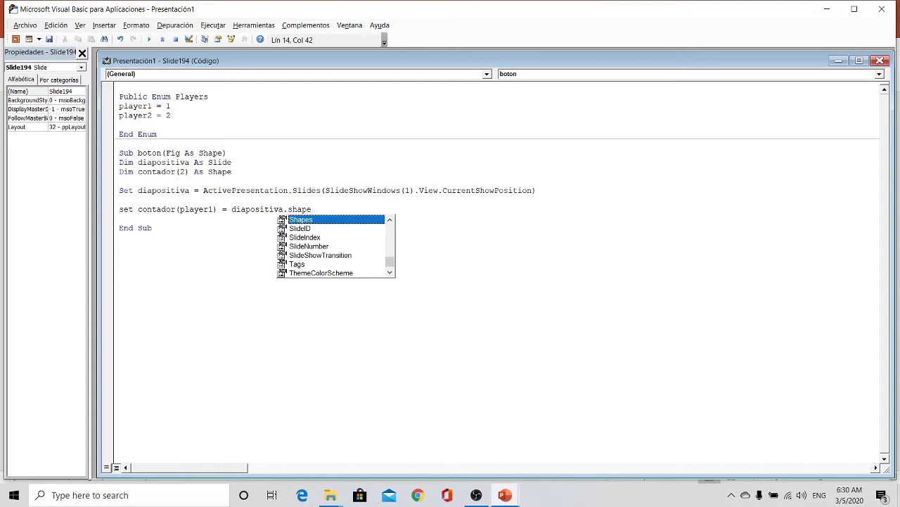
pyautogui.press('Return')
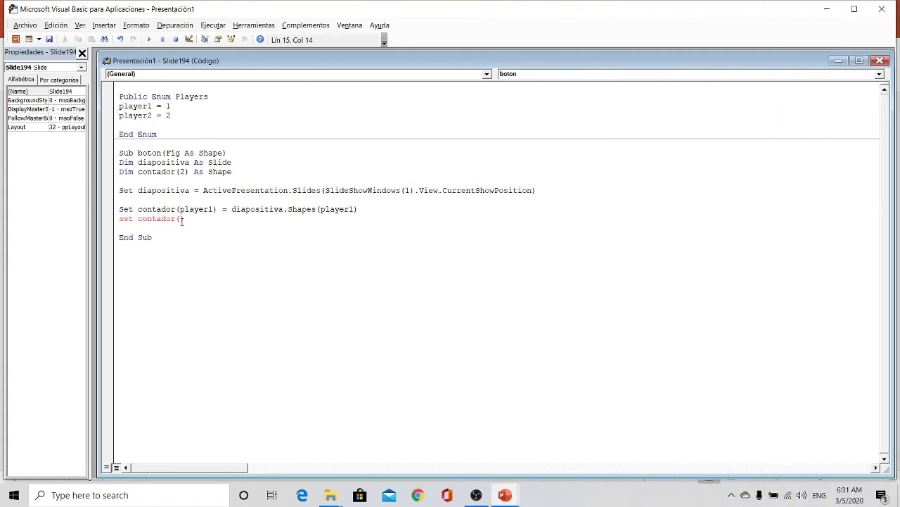
pyautogui.write('play')
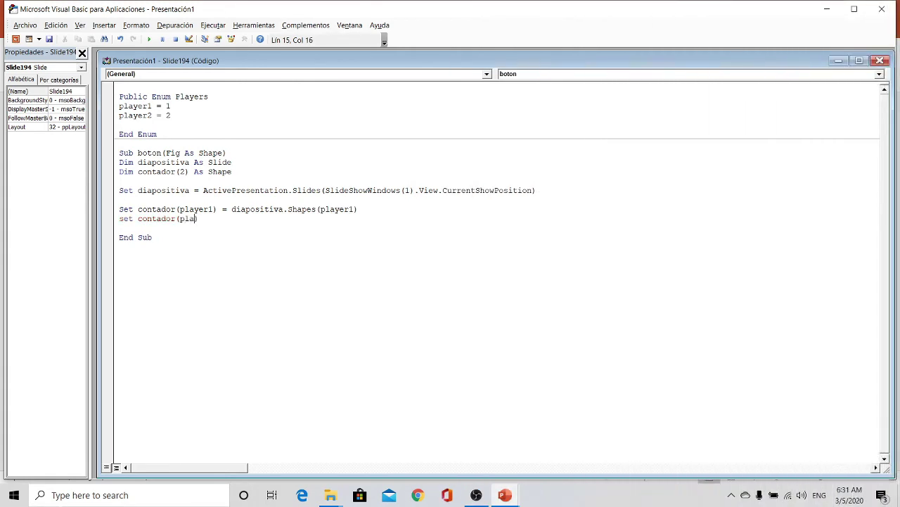
pyautogui.write('er2')
pyautogui.write('=')
pyautogui.write(' diaposi')
pyautogui.write('tiva.')
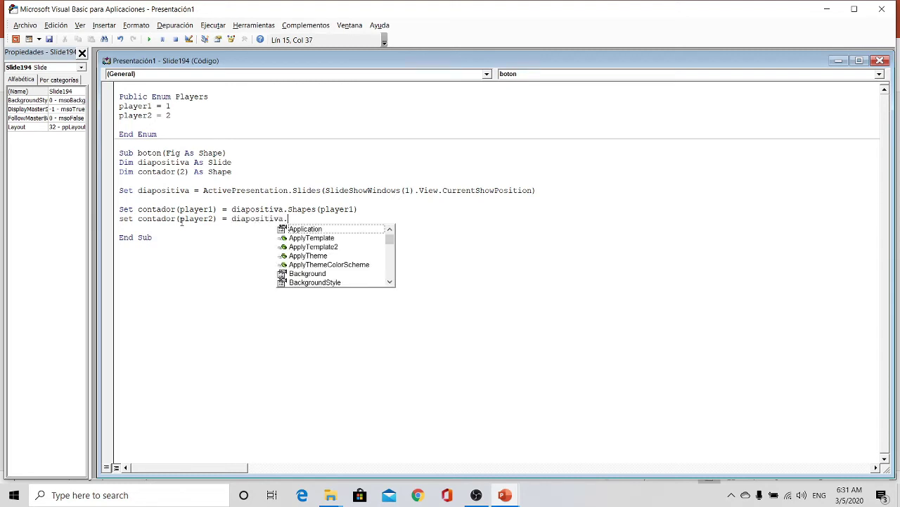
pyautogui.write('shape')
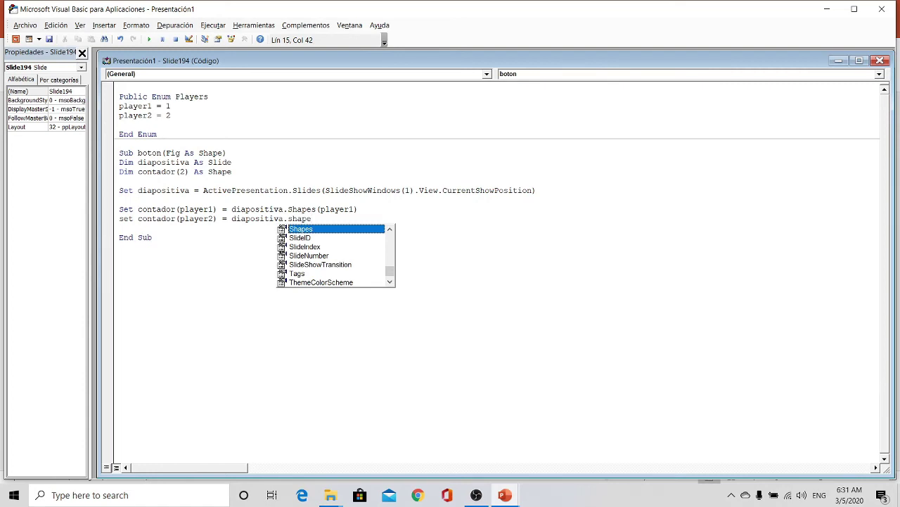
pyautogui.write('s(')
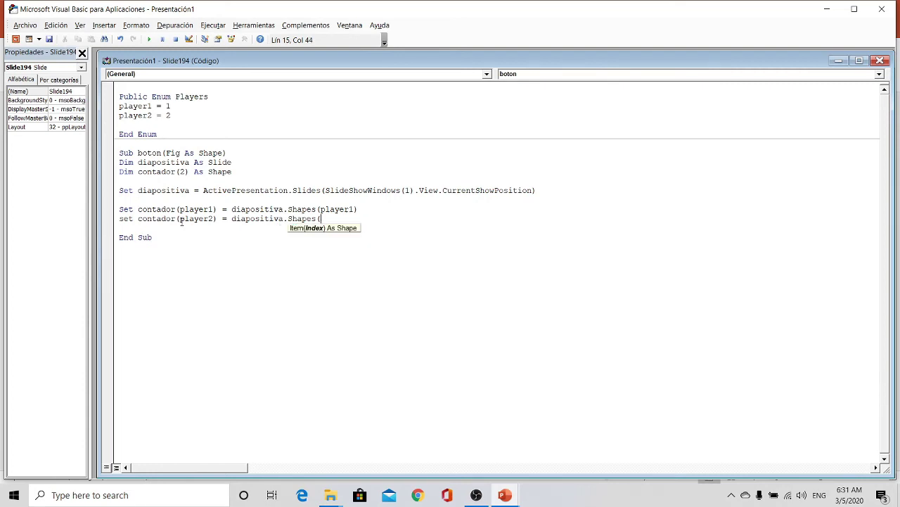
pyautogui.write(')')
pyautogui.write('play')
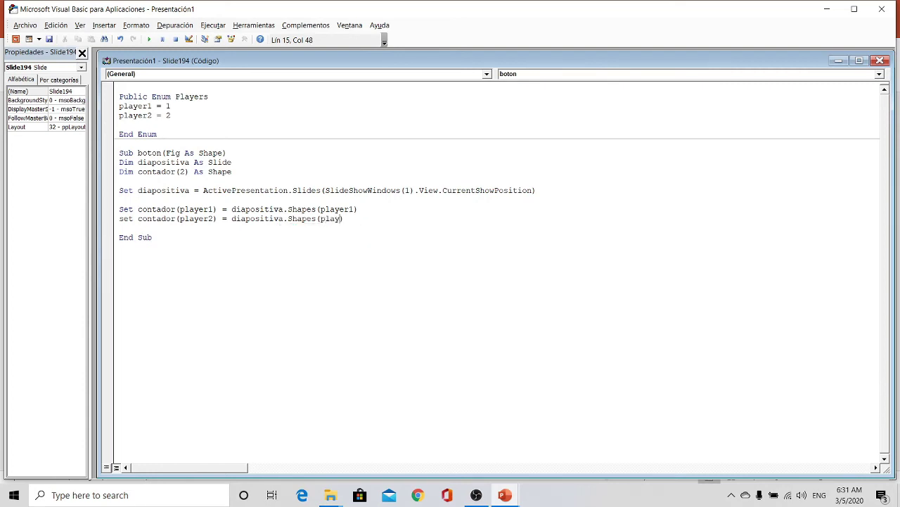
pyautogui.write('er2')
pyautogui.press('Return')
pyautogui.press('Return')
pyautogui.write('Select ')
pyautogui.write('Case ')
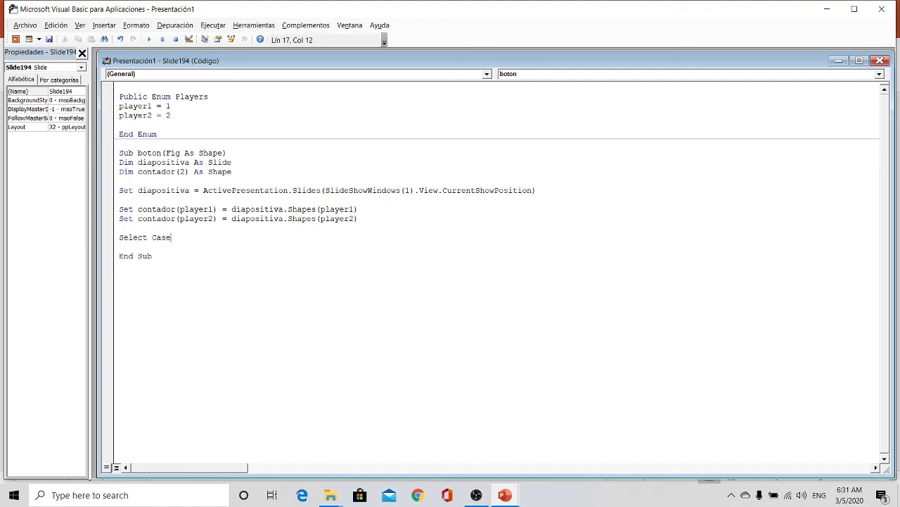
pyautogui.write('Fig')
pyautogui.write('.N')
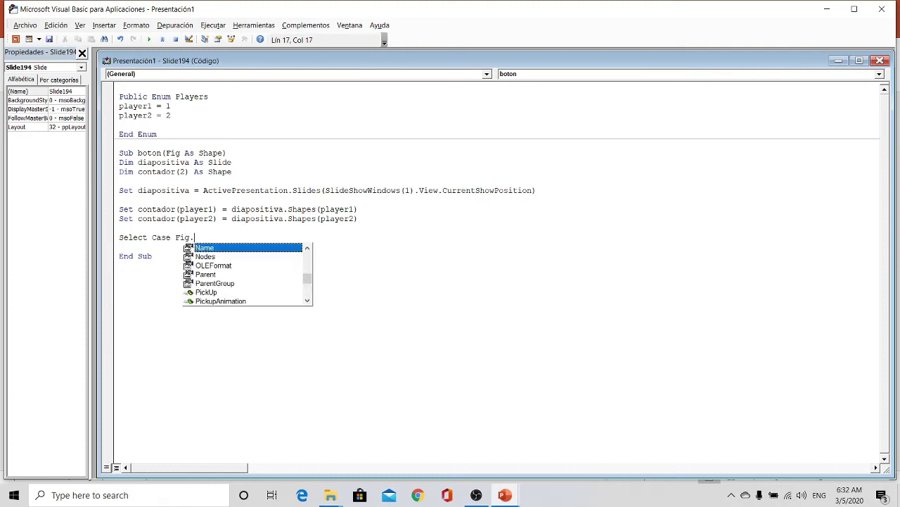
pyautogui.write('ame')
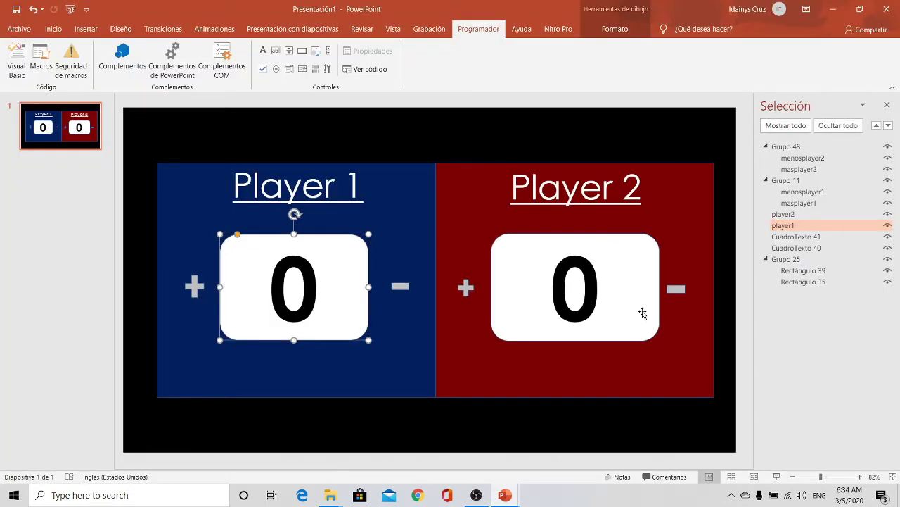
# Check the Player 2 and Player 1 score box names, then return to the Visual Basic code.
pyautogui.click(520, 262)
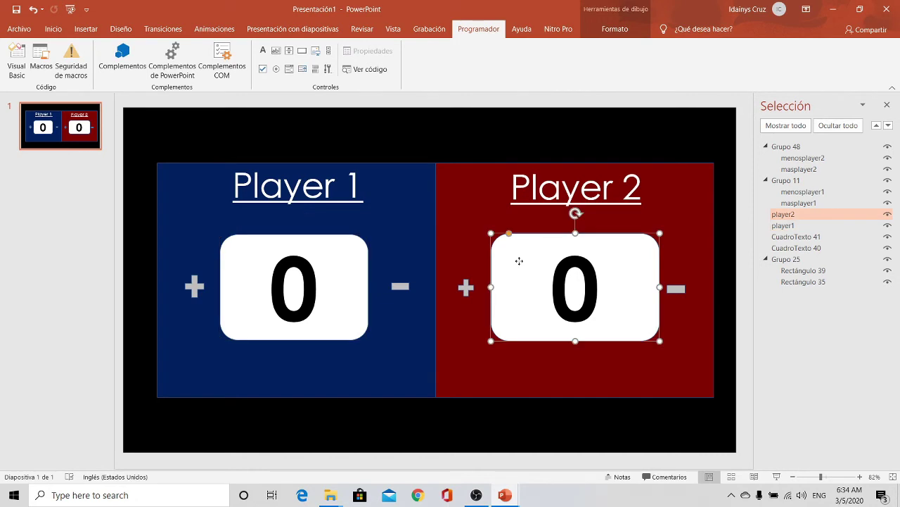
pyautogui.click(359, 268)
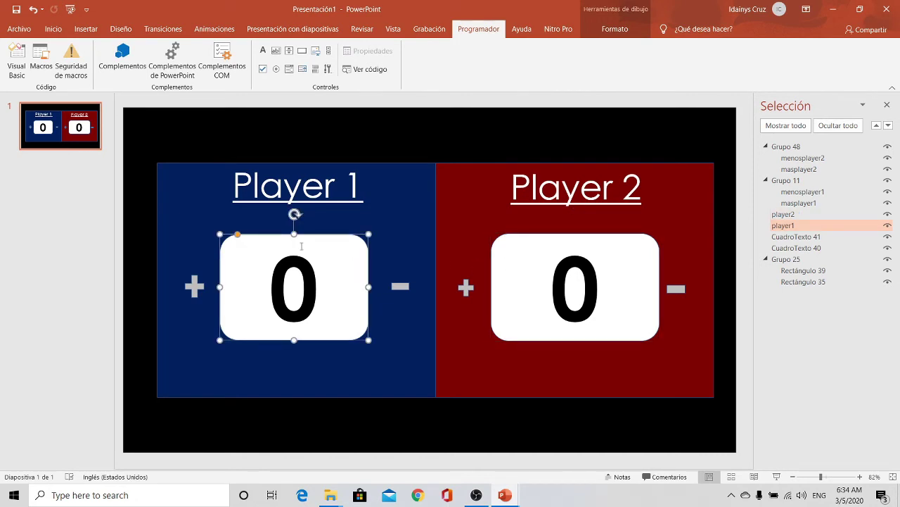
pyautogui.click(524, 303)
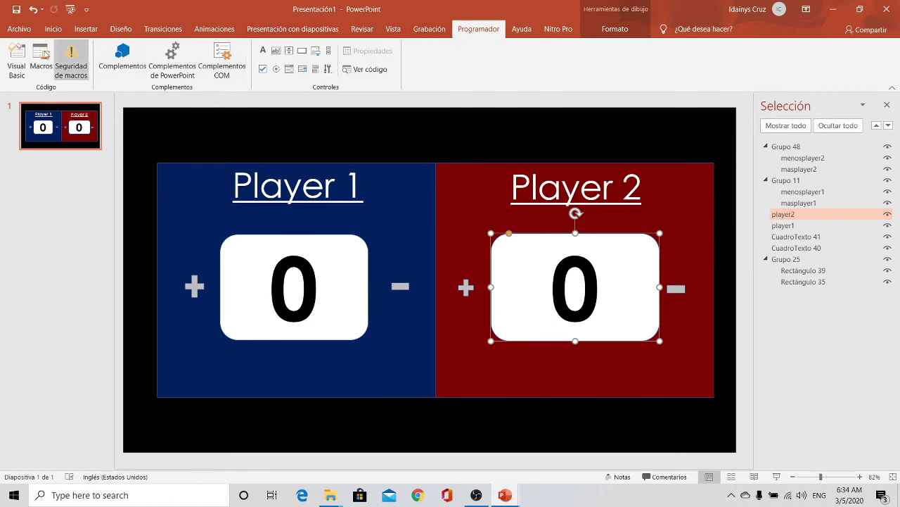
pyautogui.click(12, 57)
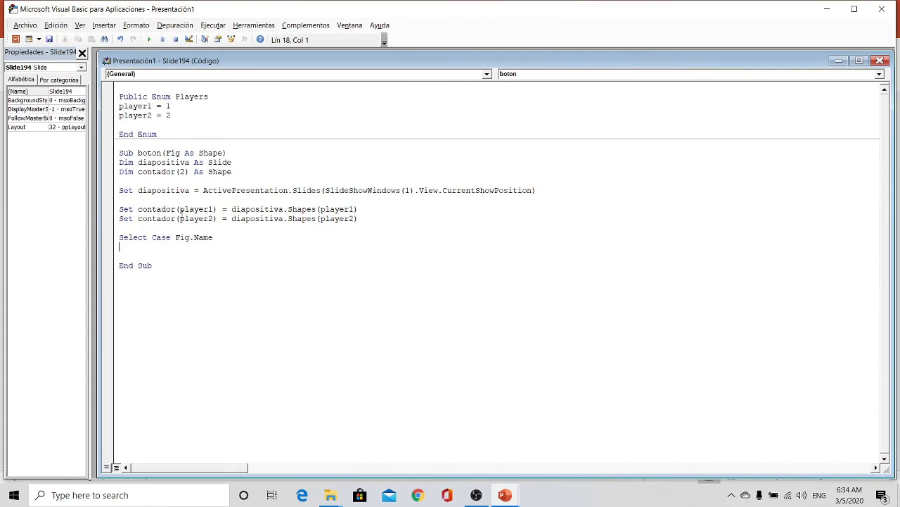
# Review Fig and Shapes in the code, then add Case "masplayer1" under Select Case.
pyautogui.moveTo(288, 218); pyautogui.dragTo(316, 219)
pyautogui.click(189, 240)
pyautogui.doubleClick(185, 240)
pyautogui.doubleClick(303, 219)
pyautogui.doubleClick(295, 209)
pyautogui.click(219, 237)
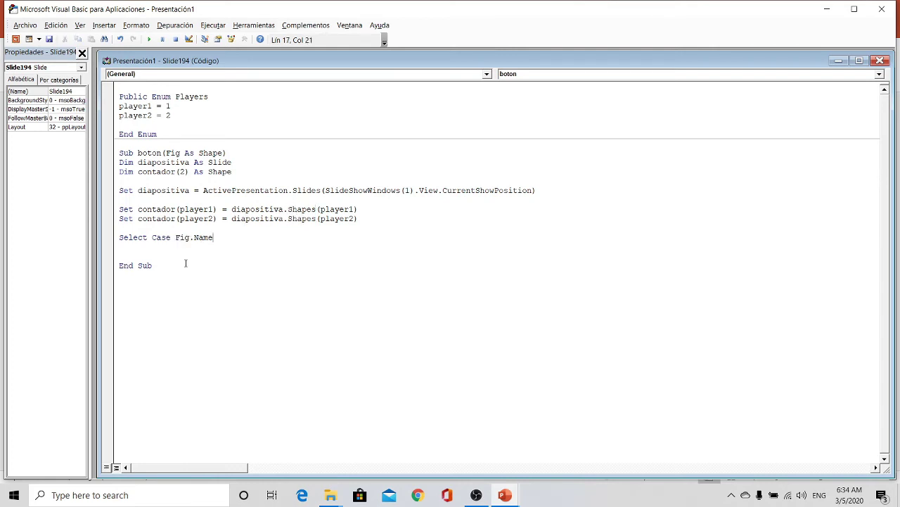
pyautogui.click(141, 247)
pyautogui.press('Return')
pyautogui.write('case "masplayer1"')
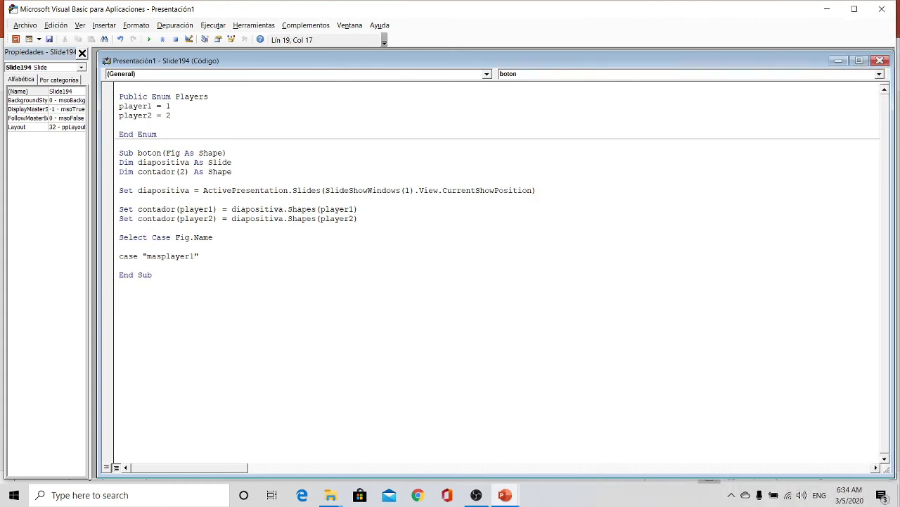
pyautogui.press('Return')
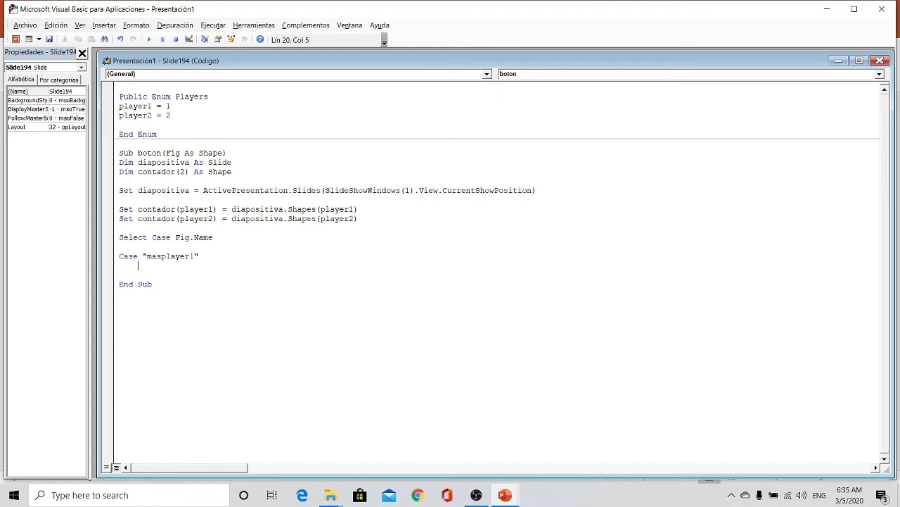
# Open the branch with With contador(player1).TextFrame.TextRange.
pyautogui.write('W')
pyautogui.press('BackSpace')
pyautogui.write('with')
pyautogui.write(' con')
pyautogui.write('tador')
pyautogui.write('()')
pyautogui.write('player1)')
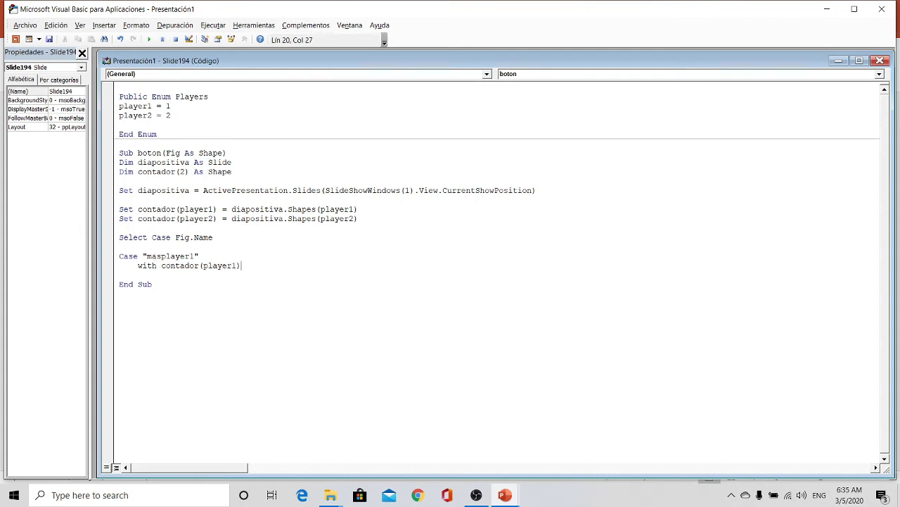
pyautogui.write('.te')
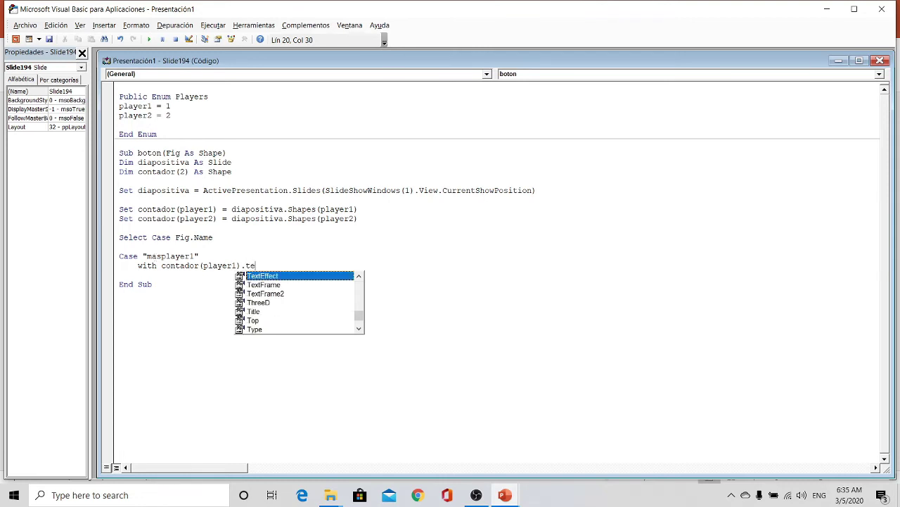
pyautogui.write('c')
pyautogui.press('BackSpace')
pyautogui.write('xt')
pyautogui.write('Fra')
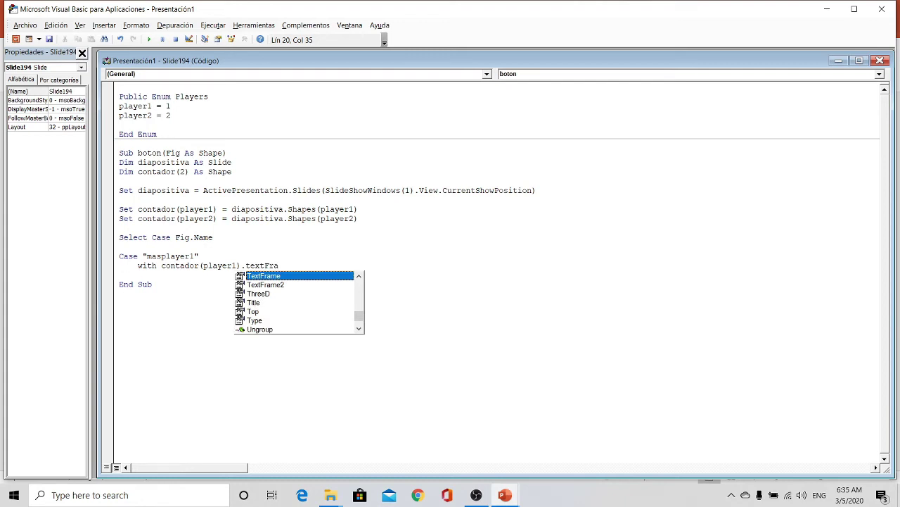
pyautogui.press('Return')
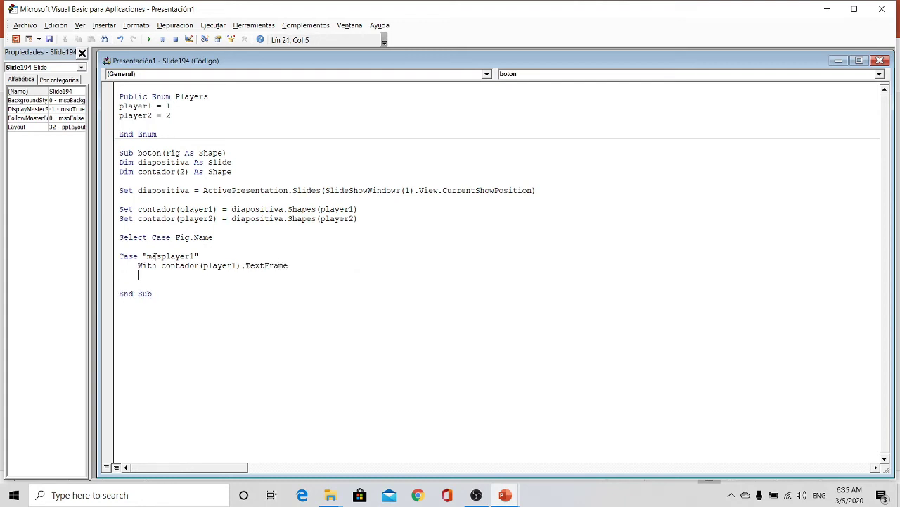
pyautogui.press('Up')
pyautogui.press('Right')
pyautogui.press('Right')
pyautogui.press('Right')
pyautogui.press('Right')
pyautogui.press('Right')
pyautogui.press('Right')
pyautogui.press('Right')
pyautogui.press('Right')
pyautogui.press('Right')
pyautogui.press('Right')
pyautogui.write('.text')
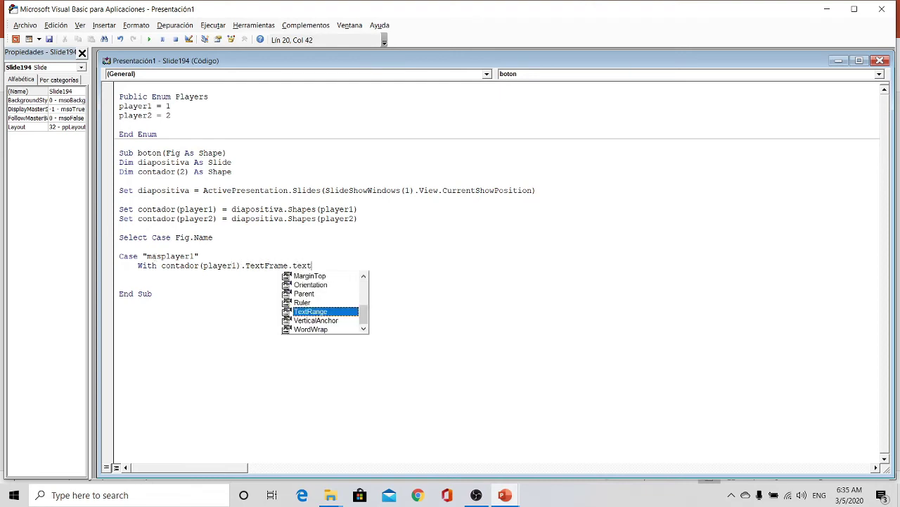
pyautogui.press('Return')
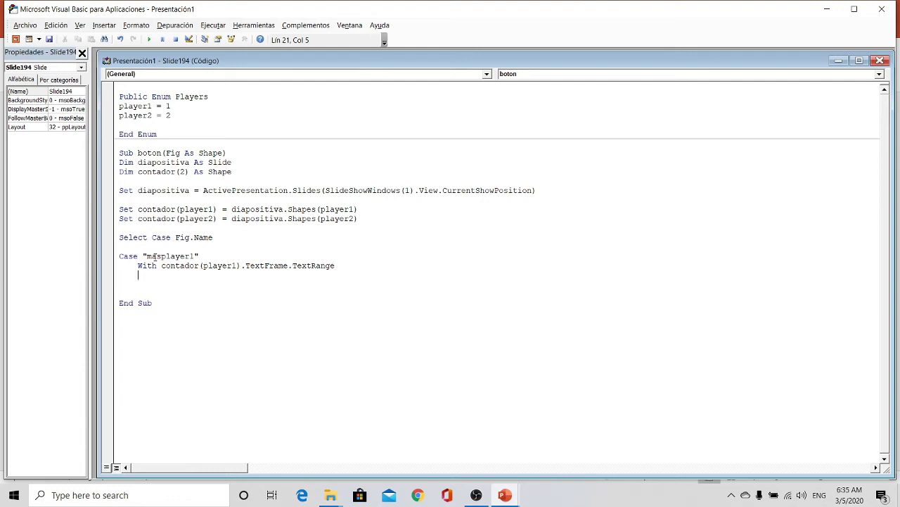
# Add If Val(.Text) >= 25 Then, followed by .Text = 25, inside the With block.
pyautogui.write('If ')
pyautogui.write('Val')
pyautogui.write('()')
pyautogui.write('.')
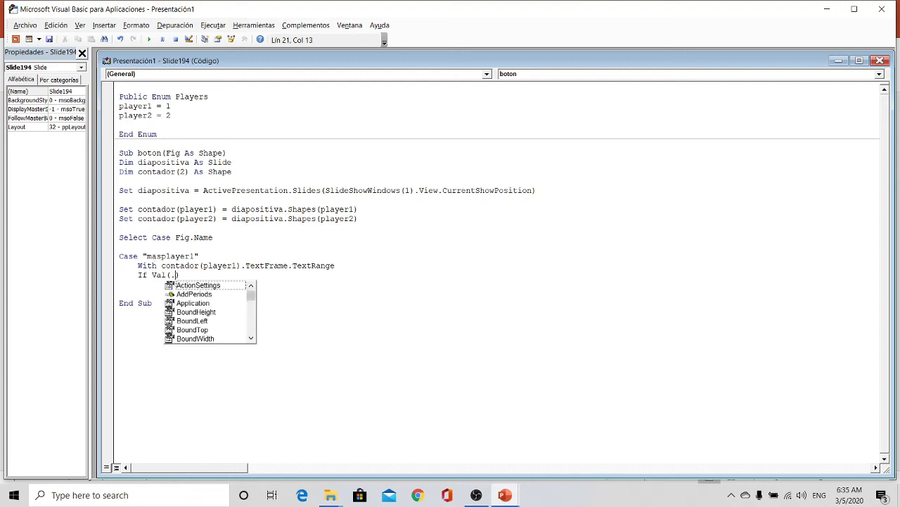
pyautogui.write('text')
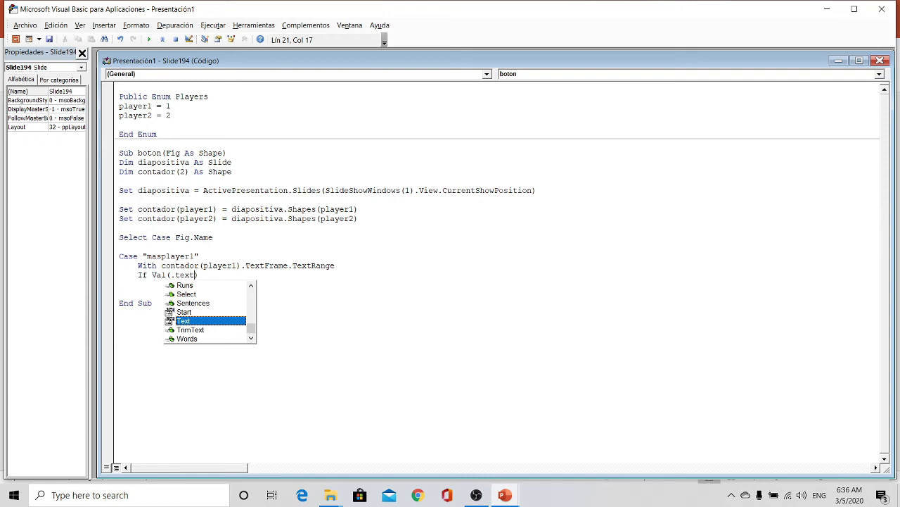
pyautogui.press('BackSpace')
pyautogui.press('BackSpace')
pyautogui.press('BackSpace')
pyautogui.press('BackSpace')
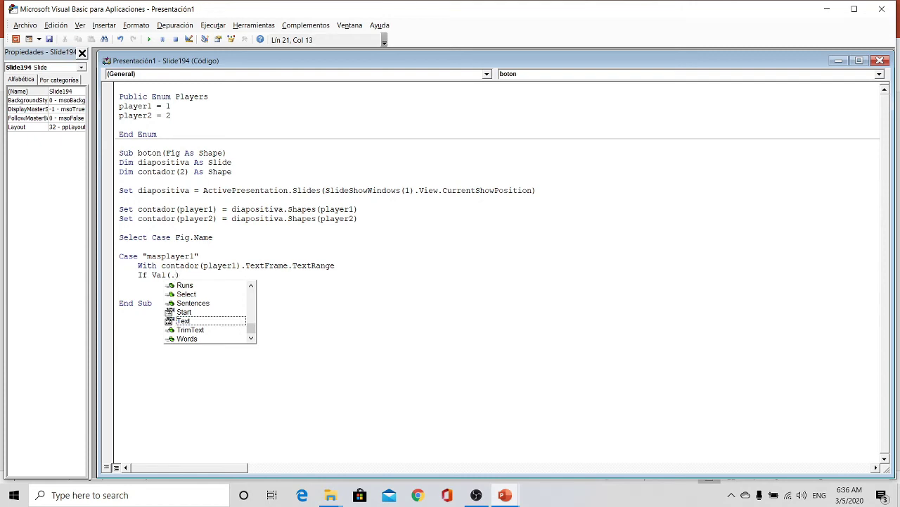
pyautogui.write('Text')
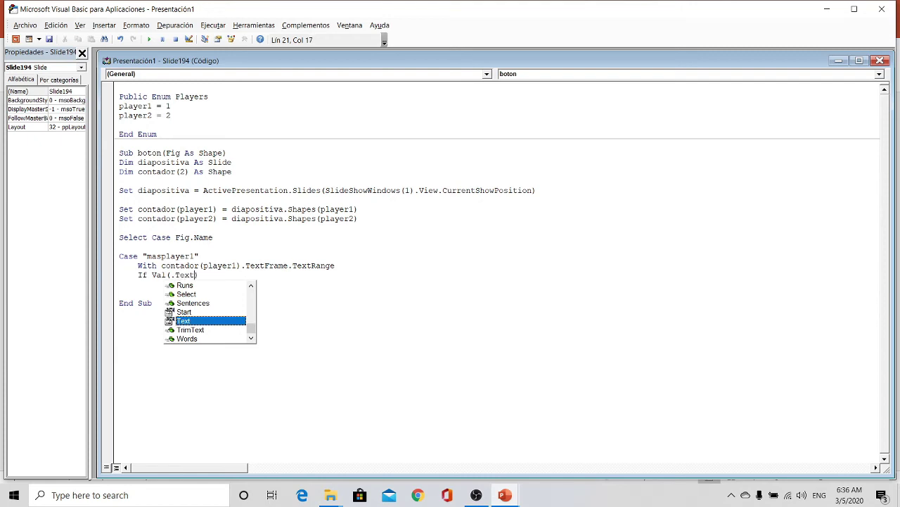
pyautogui.press('Right')
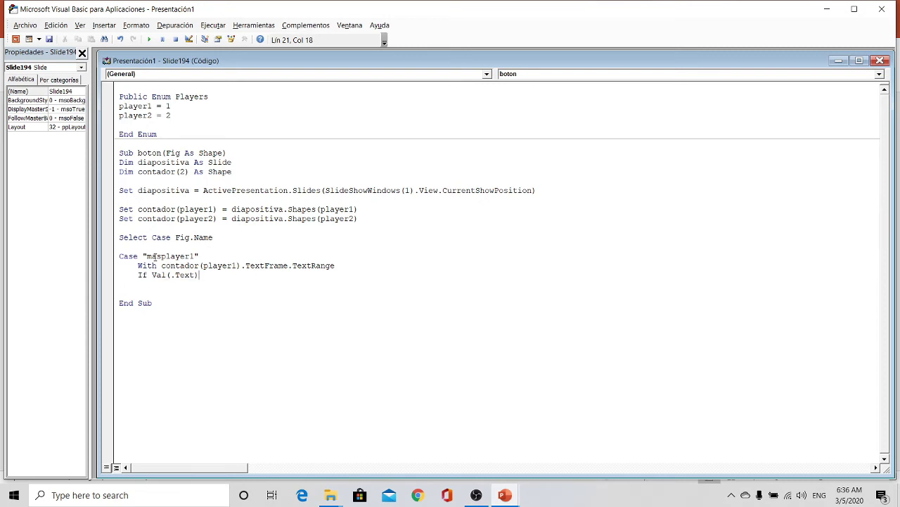
pyautogui.write('>')
pyautogui.write('= 25 Then')
pyautogui.press('Return')
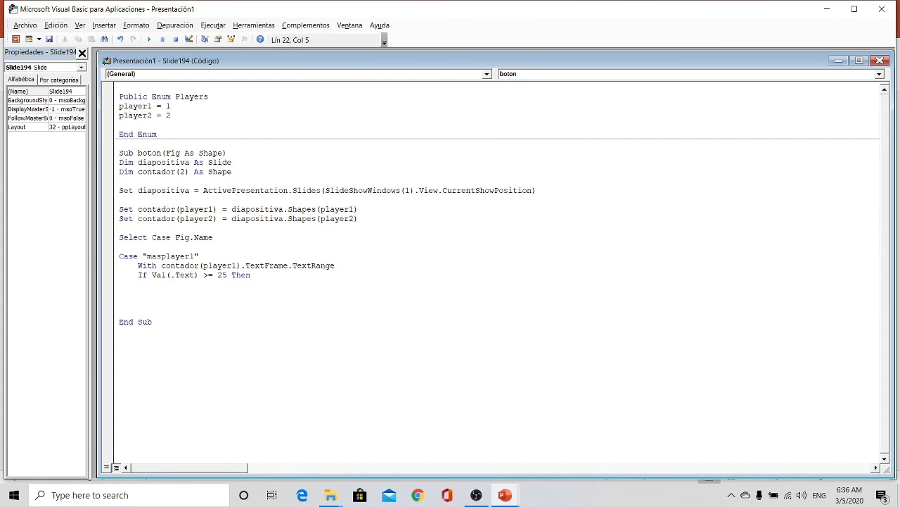
pyautogui.write('.text')
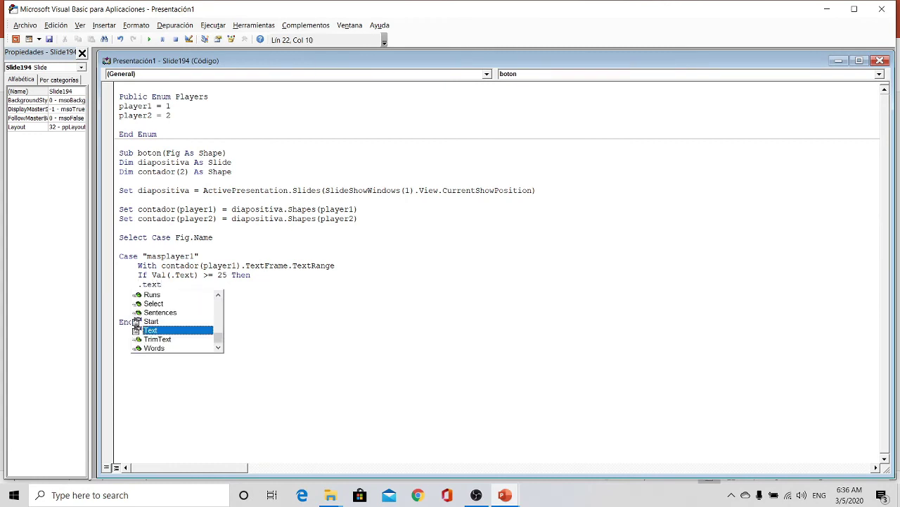
pyautogui.write(' = ')
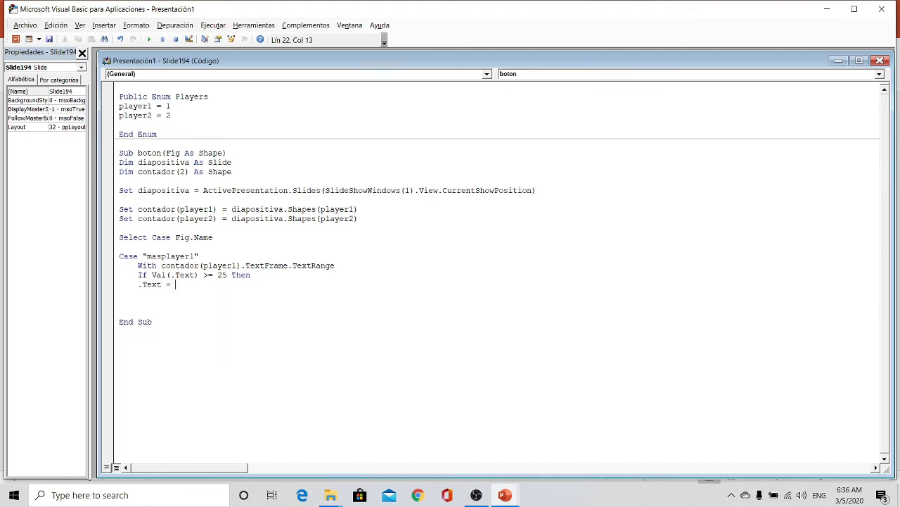
pyautogui.write('25')
# Add an Else branch that increments the score with .Text = Val(.Text) + 1.
pyautogui.press('Return')
pyautogui.press('BackSpace')
pyautogui.write('E')
pyautogui.write('lse')
pyautogui.press('Return')
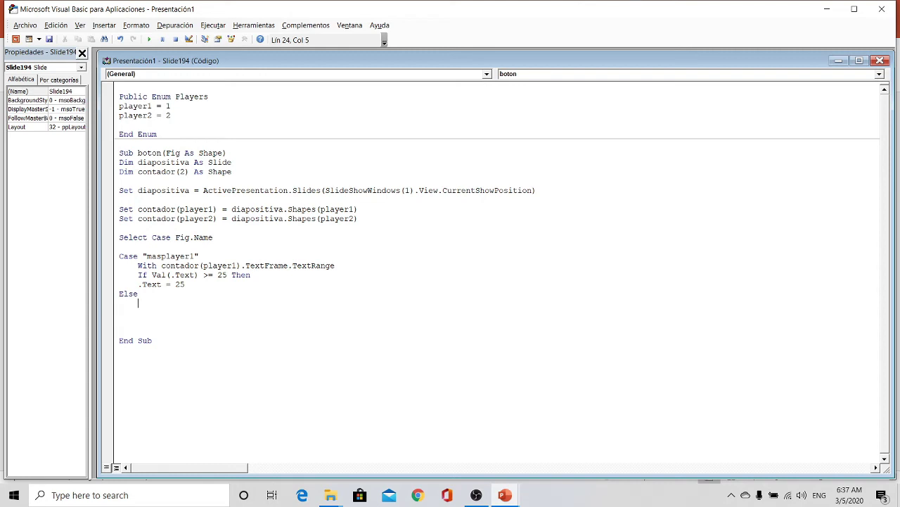
pyautogui.write('.t')
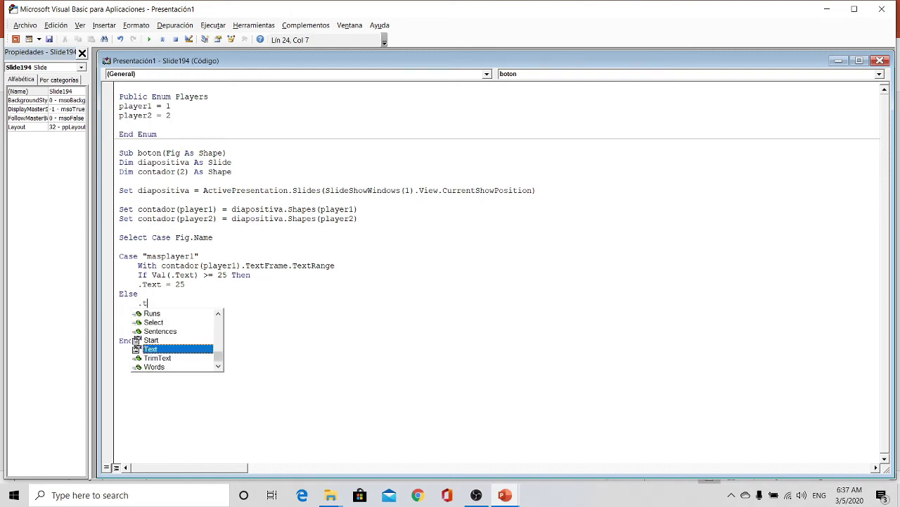
pyautogui.write('ext')
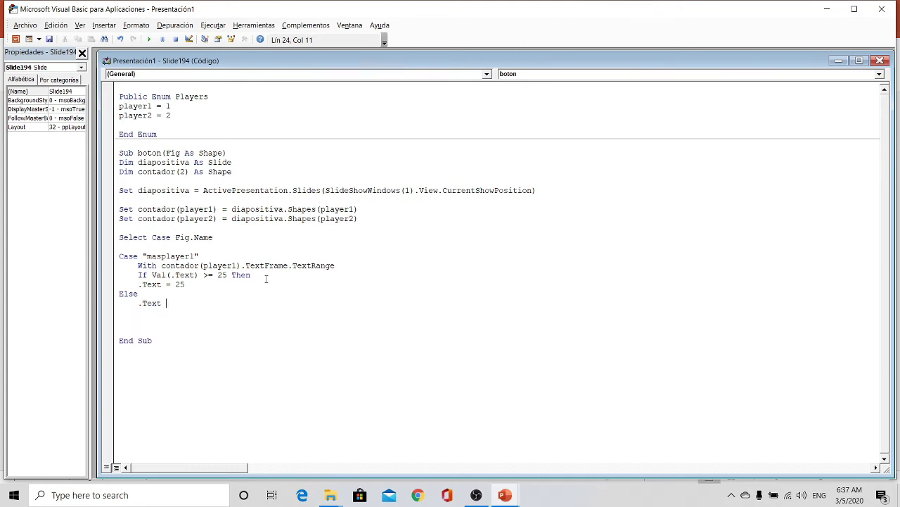
pyautogui.write('=')
pyautogui.write('Va')
pyautogui.write('l')
pyautogui.write('()')
pyautogui.write('.Te')
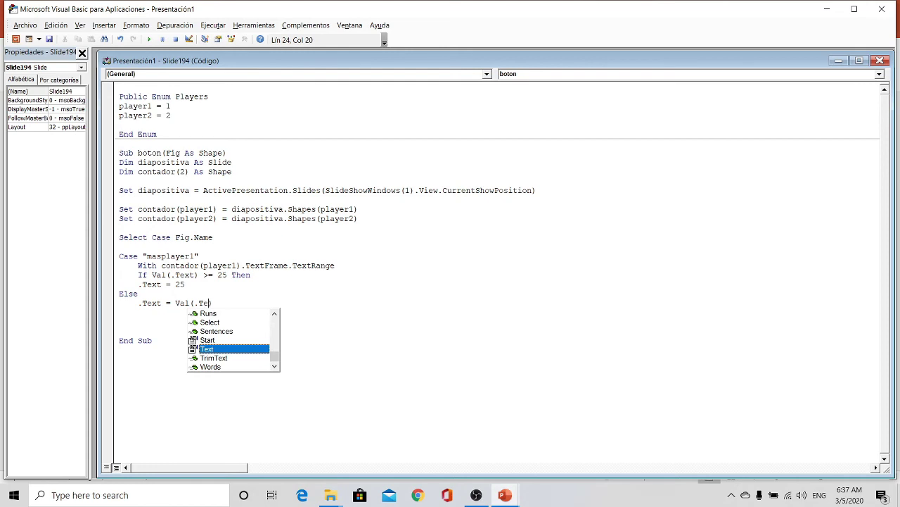
pyautogui.write('xt')
pyautogui.press('Right')
pyautogui.write('+ ')
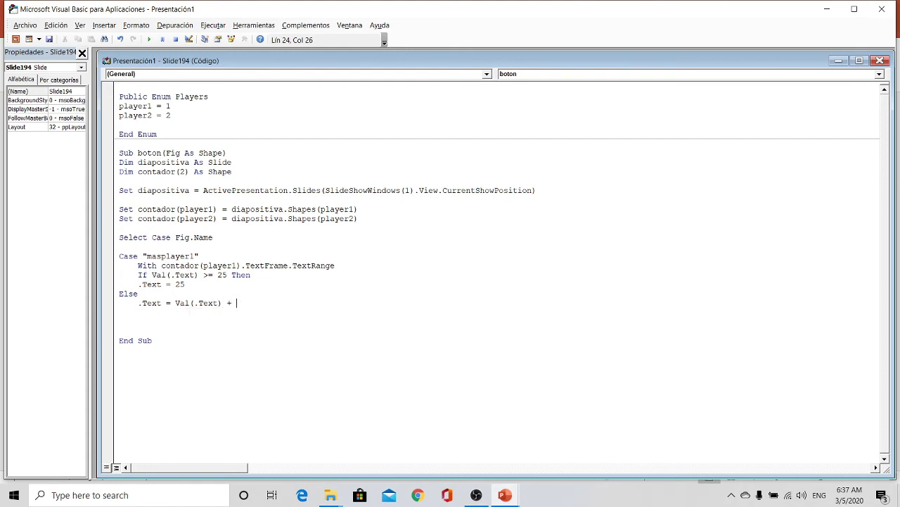
pyautogui.write('1')
# Close the If block with End If.
pyautogui.press('Return')
pyautogui.write('End')
pyautogui.press('BackSpace')
pyautogui.press('BackSpace')
pyautogui.press('BackSpace')
pyautogui.press('BackSpace')
pyautogui.press('BackSpace')
pyautogui.press('BackSpace')
pyautogui.press('BackSpace')
pyautogui.write('End')
pyautogui.write(' if')
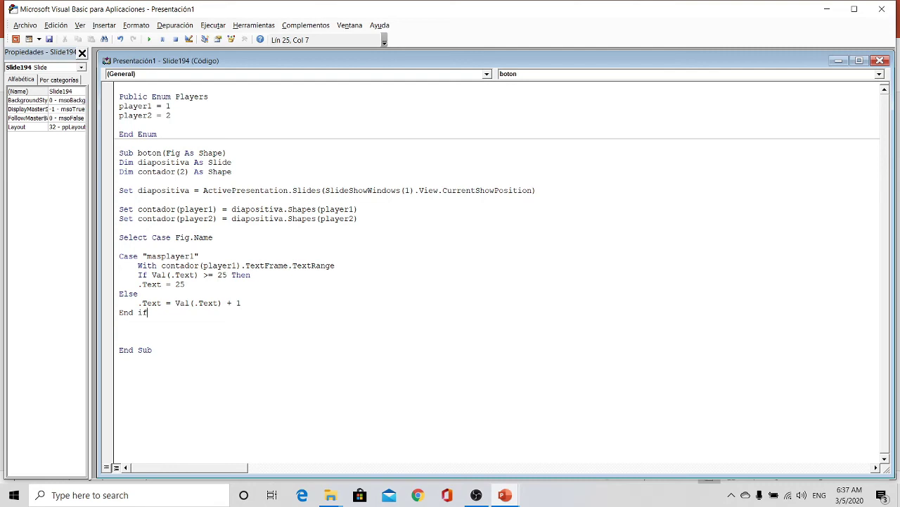
pyautogui.press('Return')
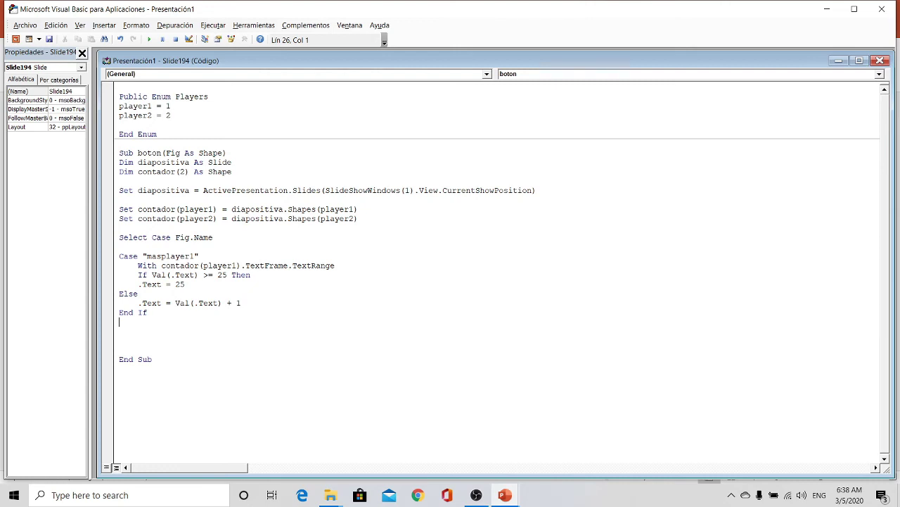
# Type End With below End If, leave a blank line, and start Case "menosplayer1".
pyautogui.write('E')
pyautogui.write('nd ')
pyautogui.write('Wit')
pyautogui.press('BackSpace')
pyautogui.press('BackSpace')
pyautogui.write('ith')
pyautogui.press('Return')
pyautogui.press('Return')
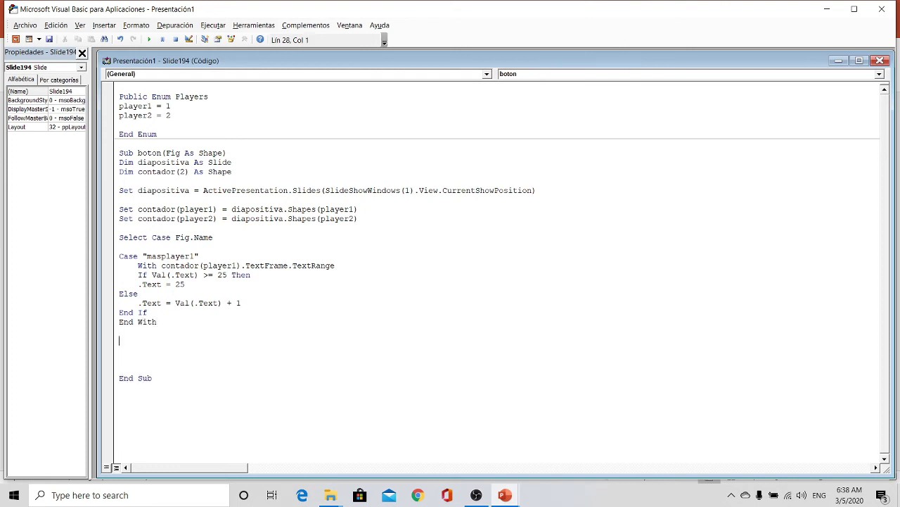
pyautogui.write('Case ')
pyautogui.write('""')
pyautogui.write('s')
pyautogui.press('BackSpace')
pyautogui.press('BackSpace')
pyautogui.press('BackSpace')
pyautogui.write('menos')
pyautogui.write('player')
pyautogui.write('1')
pyautogui.click(209, 340)
pyautogui.press('Return')
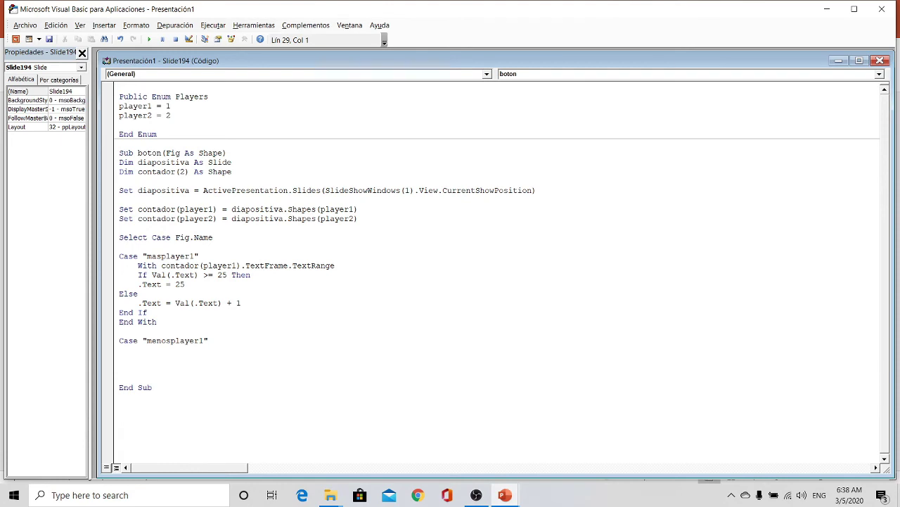
# Open a With contador(player2).TextFrame.TextRange block under Case "menosplayer1".
pyautogui.write('W')
pyautogui.press('BackSpace')
pyautogui.write('W')
pyautogui.write('ith')
pyautogui.write(' con')
pyautogui.write('tador')
pyautogui.write('()')
pyautogui.write('pl')
pyautogui.write('ayer')
pyautogui.write('2')
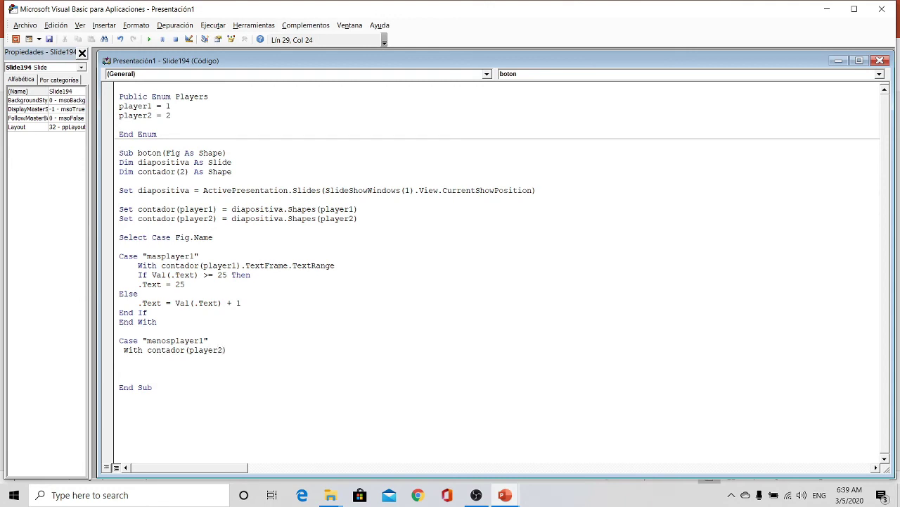
pyautogui.write('. ')
pyautogui.write('Text')
pyautogui.write('Fra')
pyautogui.write('me.')
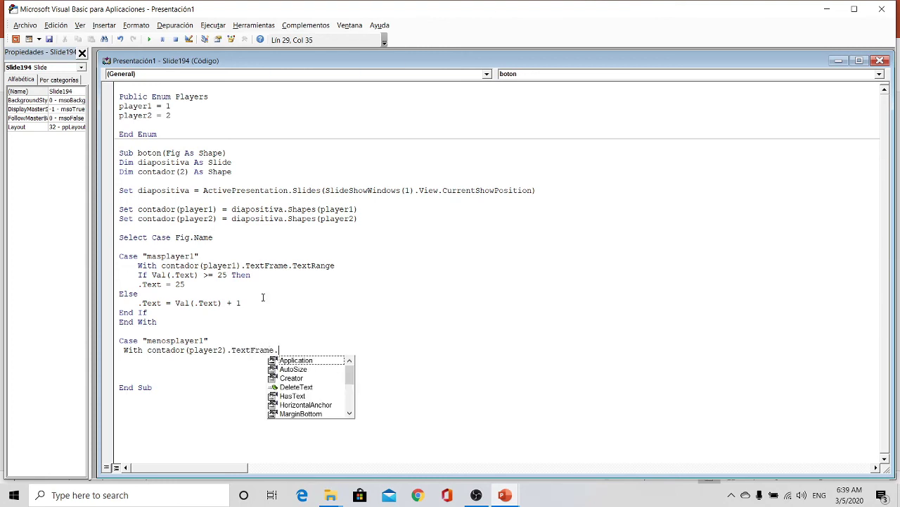
pyautogui.write('Te')
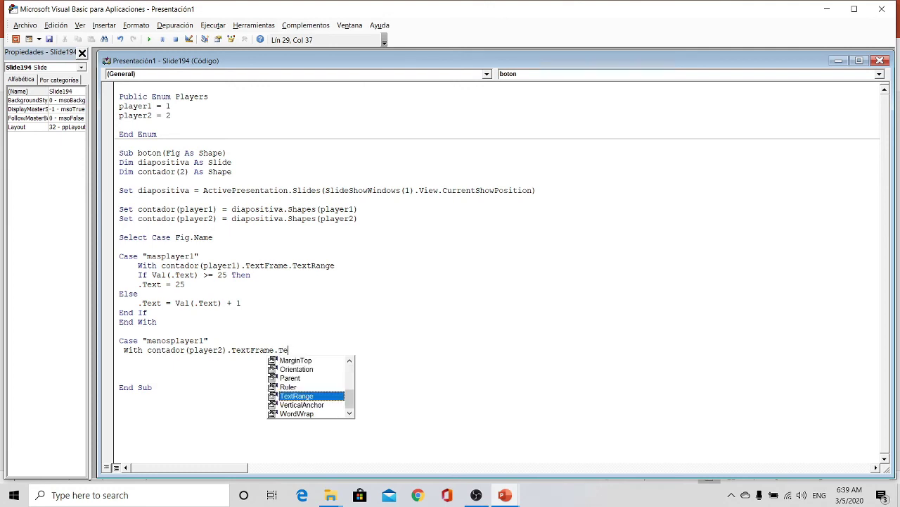
pyautogui.write('x')
pyautogui.press('Return')
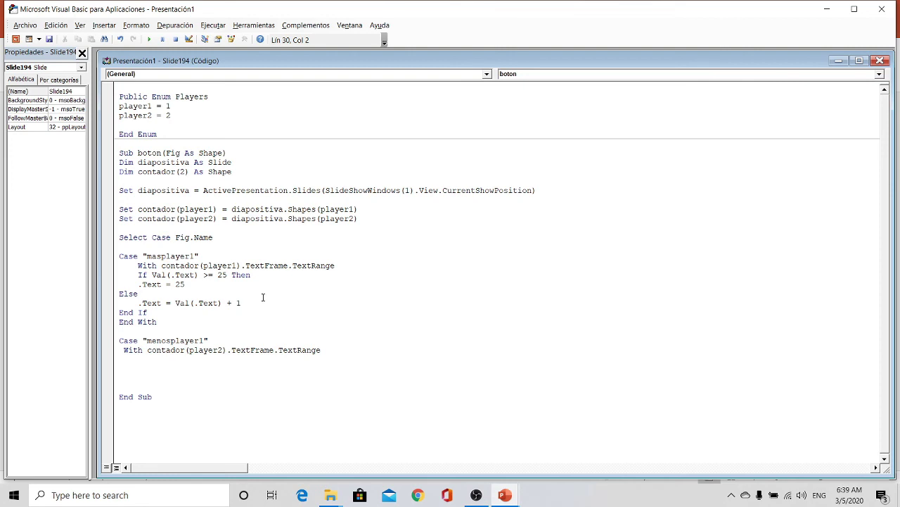
# Begin the condition If Val(.Text) <= 0 inside the With block.
pyautogui.write('Ifi')
pyautogui.press('BackSpace')
pyautogui.write('Val(')
pyautogui.write('.Te')
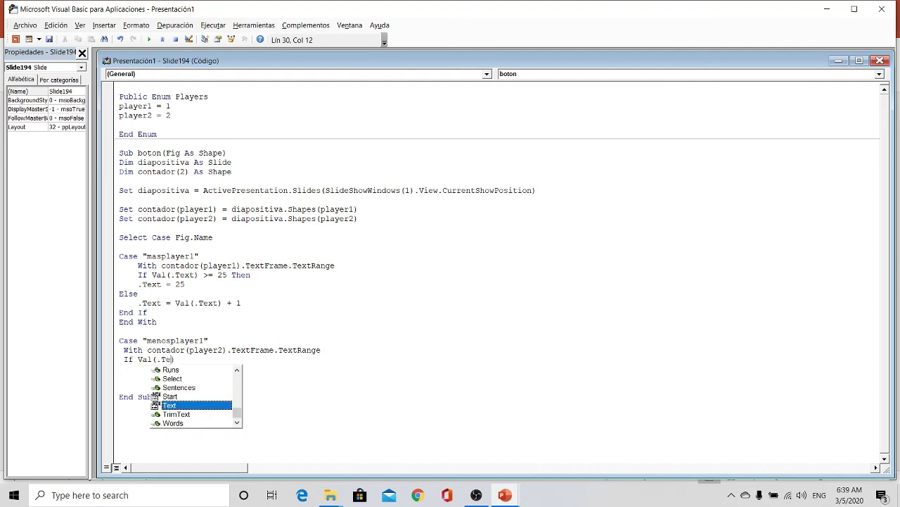
pyautogui.write('xt) ')
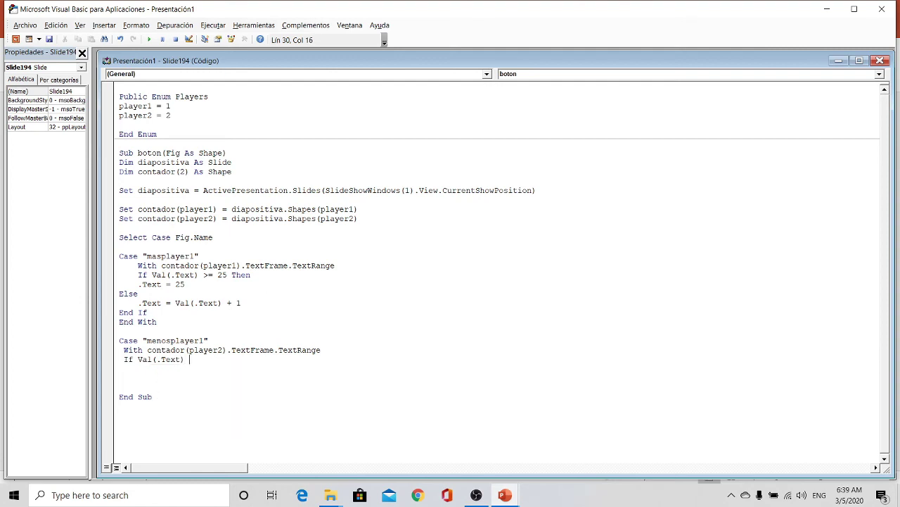
pyautogui.write('<')
pyautogui.write('=')
pyautogui.press('BackSpace')
pyautogui.write('= 0')
# Dismiss the compile error and complete the condition line with Then.
pyautogui.press('Return')
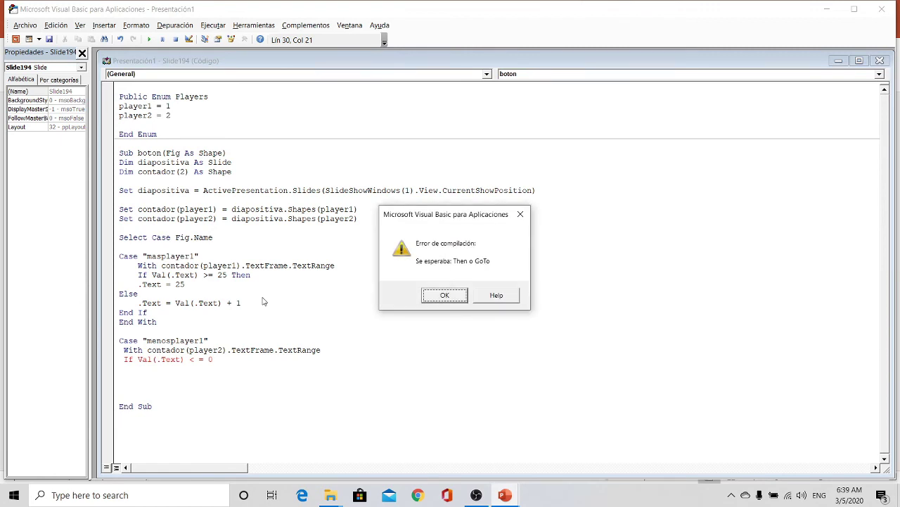
pyautogui.click(438, 296)
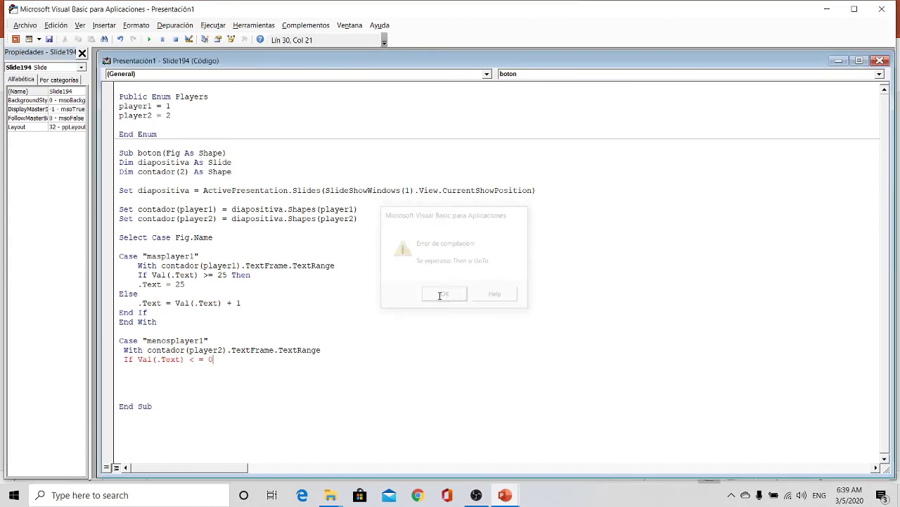
pyautogui.write(' T')
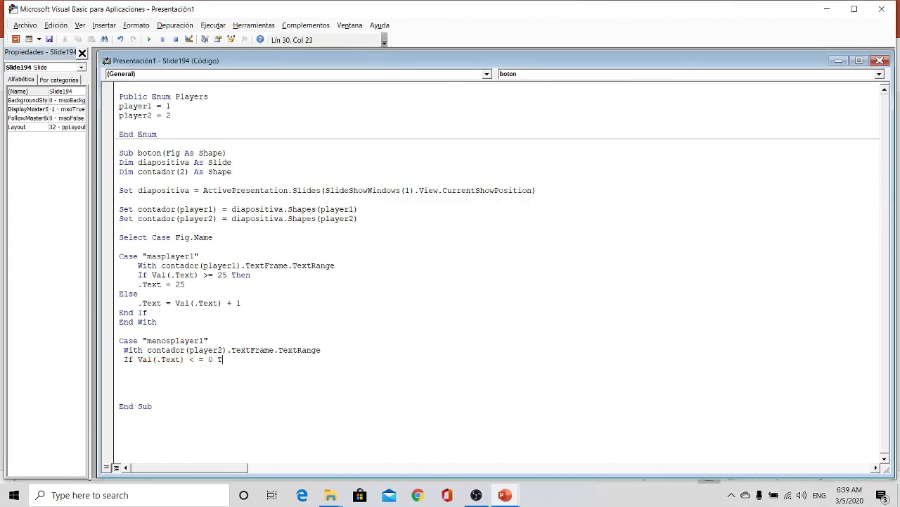
pyautogui.write('hen')
pyautogui.press('Return')
# Add the line .Text = 0 under the If and fix the indentation.
pyautogui.write('>text')
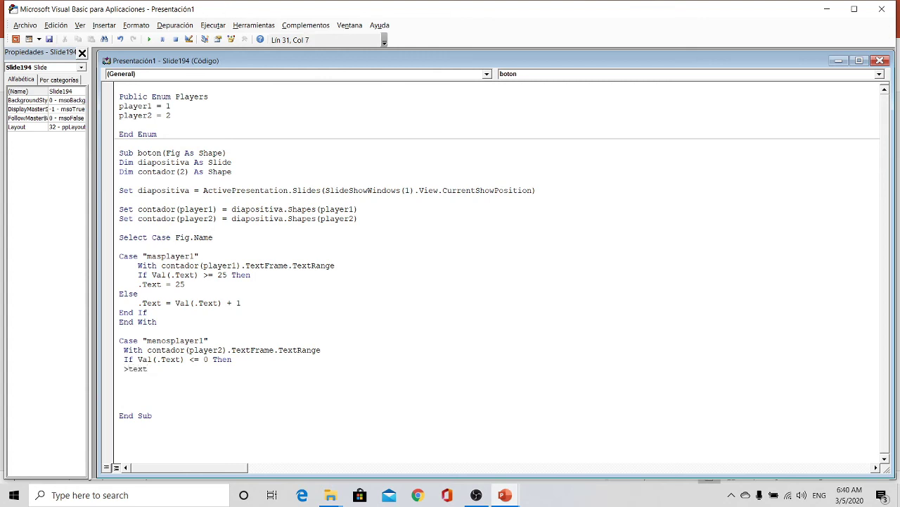
pyautogui.write(' = 0')
pyautogui.press('Left')
pyautogui.press('Left')
pyautogui.press('Left')
pyautogui.press('Left')
pyautogui.press('Left')
pyautogui.press('Left')
pyautogui.press('BackSpace')
pyautogui.write('.')
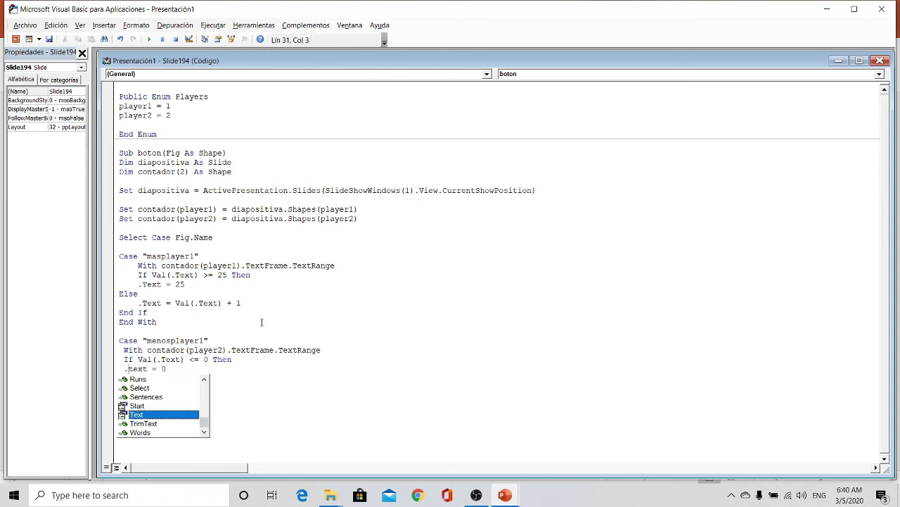
pyautogui.press('Right')
pyautogui.press('Right')
pyautogui.press('Right')
pyautogui.press('Right')
pyautogui.press('Right')
pyautogui.press('Right')
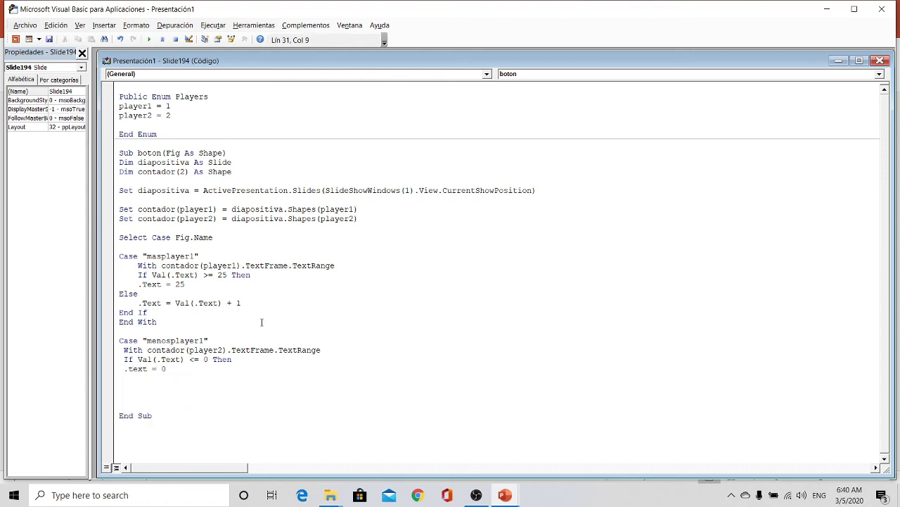
pyautogui.press('Right')
pyautogui.press('Right')
pyautogui.press('Left')
pyautogui.press('Left')
pyautogui.press('Left')
pyautogui.press('Left')
pyautogui.press('Left')
pyautogui.press('Left')
pyautogui.press('Left')
pyautogui.press('Up')
pyautogui.click(138, 367)
pyautogui.press('Left')
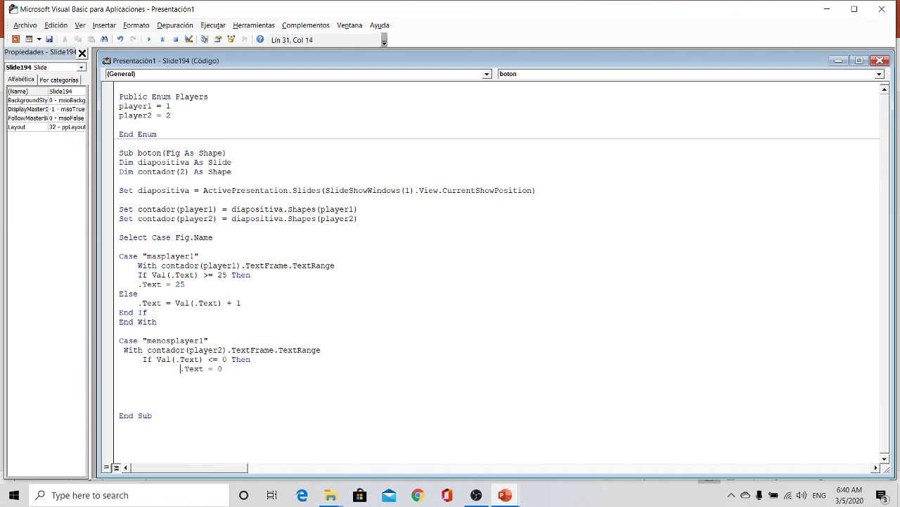
pyautogui.press('BackSpace')
pyautogui.click(209, 368)
# Add an Else branch setting .Text = Val(.Text) - 1.
pyautogui.press('Return')
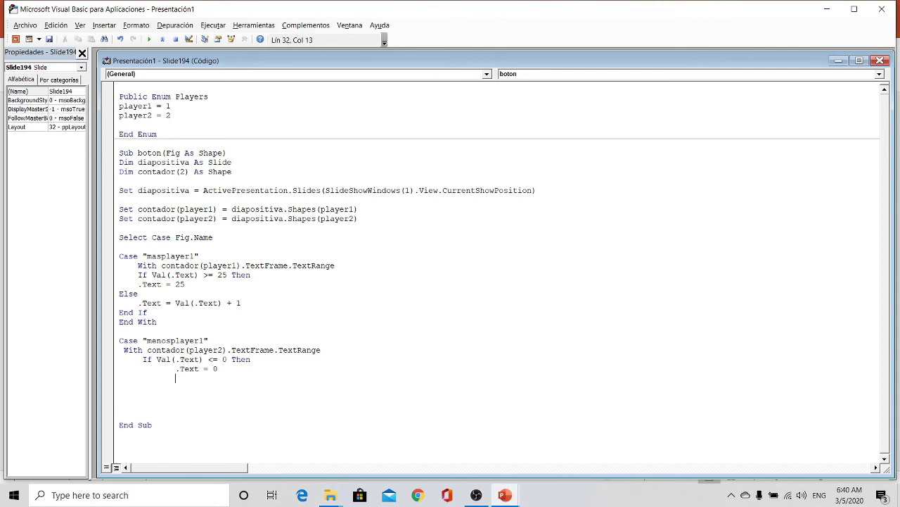
pyautogui.press('BackSpace')
pyautogui.press('BackSpace')
pyautogui.press('BackSpace')
pyautogui.write('Else')
pyautogui.press('Return')
pyautogui.write('.text')
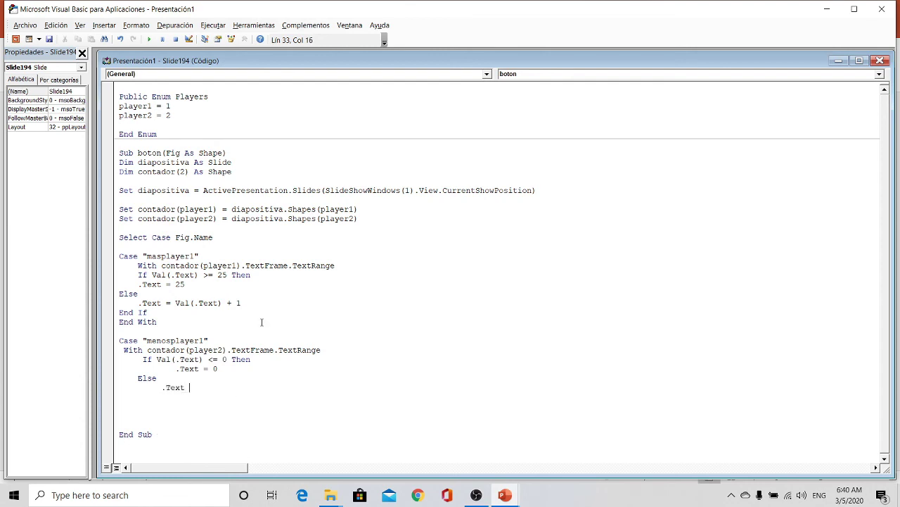
pyautogui.write(' = ')
pyautogui.write('Val')
pyautogui.write('()')
pyautogui.write('.Text')
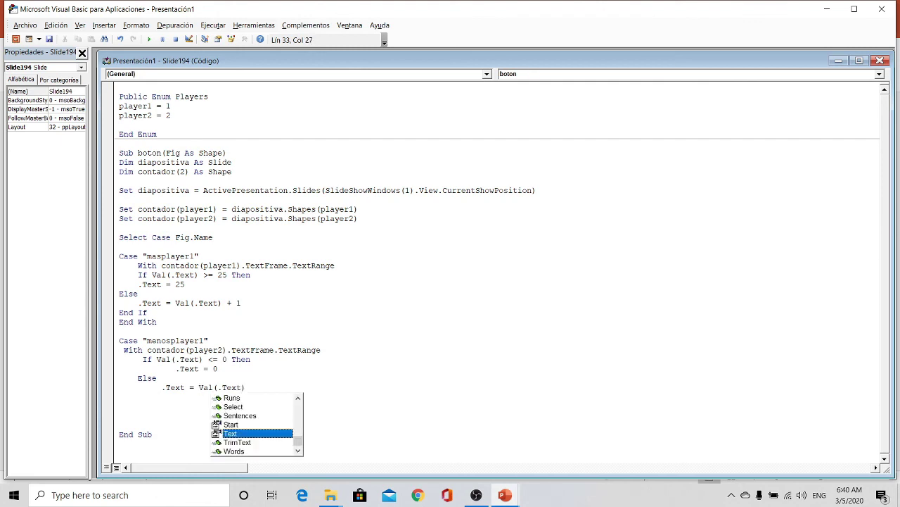
pyautogui.press('Right')
pyautogui.write('-')
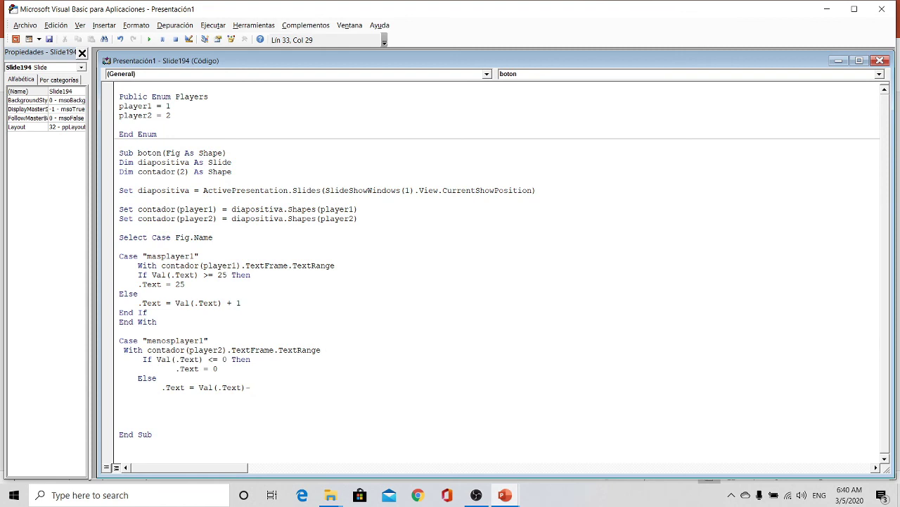
pyautogui.write('-')
pyautogui.write('1')
# Close the menosplayer1 case with End If and End With.
pyautogui.click(119, 396)
pyautogui.write('En')
pyautogui.write('d If')
pyautogui.press('BackSpace')
pyautogui.write('f')
pyautogui.press('Return')
pyautogui.write('En')
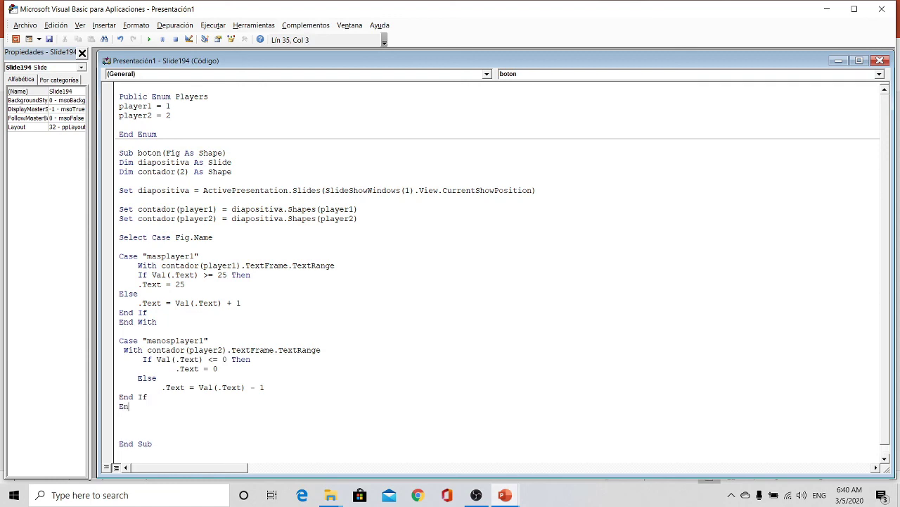
pyautogui.write('d ')
pyautogui.write('With')
pyautogui.press('Return')
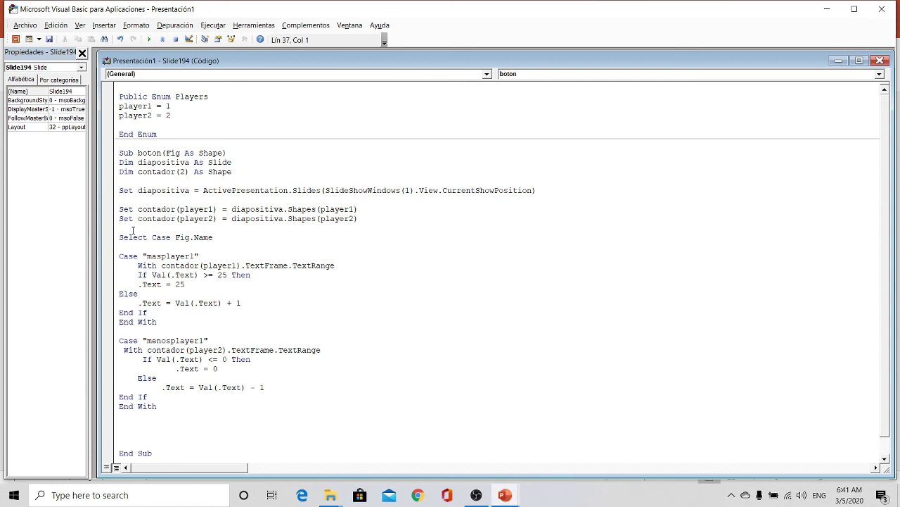
# Duplicate both player-1 case blocks below and rename them masplayer2 and menosplayer2.
pyautogui.moveTo(118, 256)
pyautogui.mouseDown()
pyautogui.moveTo(238, 363)
pyautogui.moveTo(213, 399)
pyautogui.mouseUp()
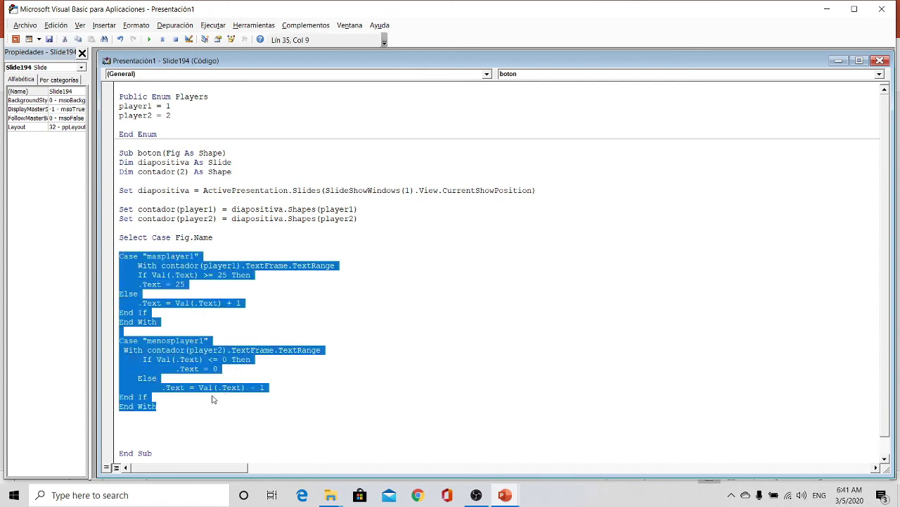
pyautogui.click(156, 426)
pyautogui.hotkey('ctrl', 'v')
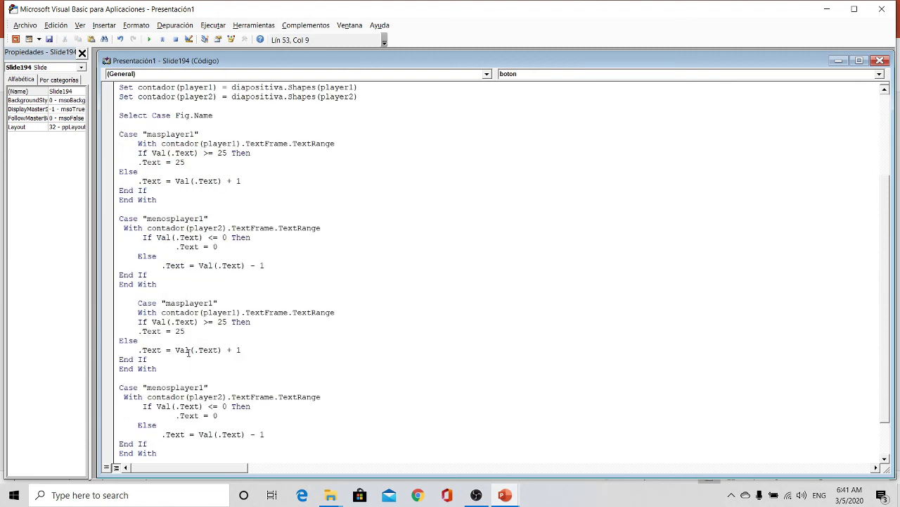
pyautogui.click(210, 303)
pyautogui.write('2')
pyautogui.click(203, 387)
pyautogui.press('BackSpace')
pyautogui.write('2')
pyautogui.scroll(-2, 212, 386)
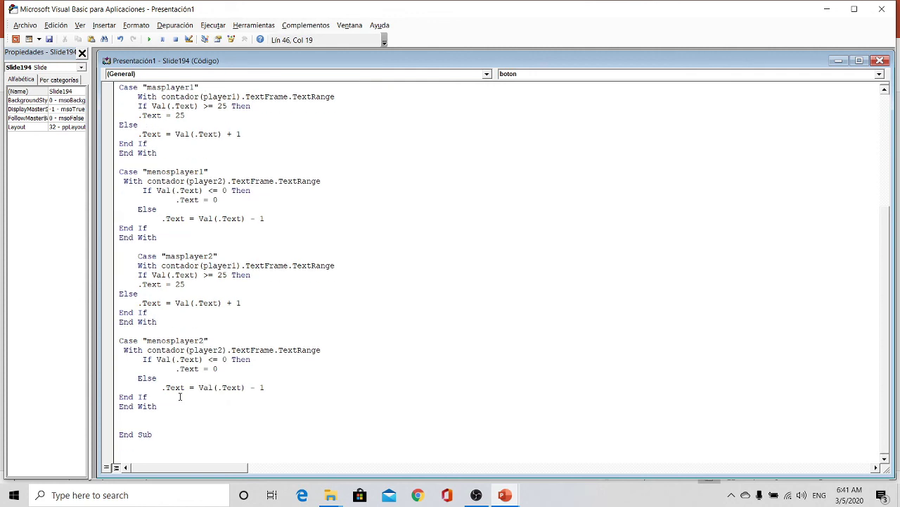
pyautogui.click(149, 416)
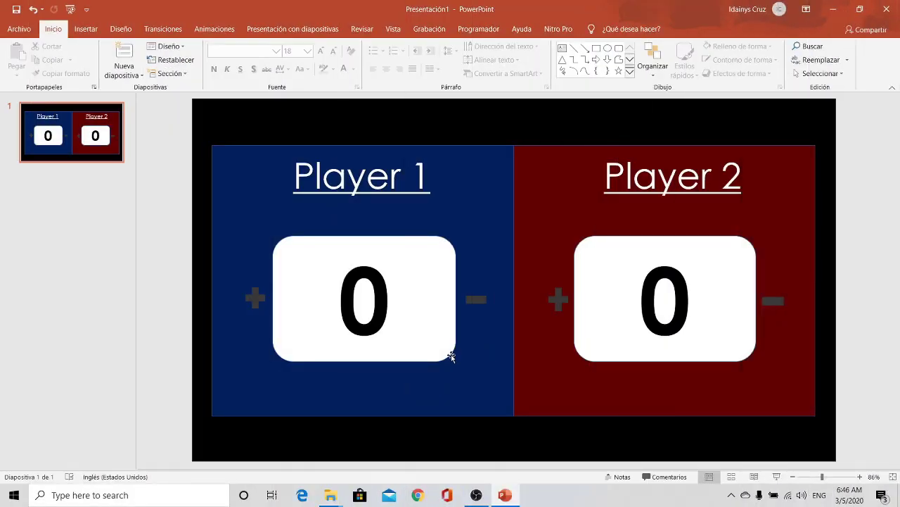
# In the slideshow, raise Player 1's score to the 25 cap, then lower it back to 0.
pyautogui.press('F5')
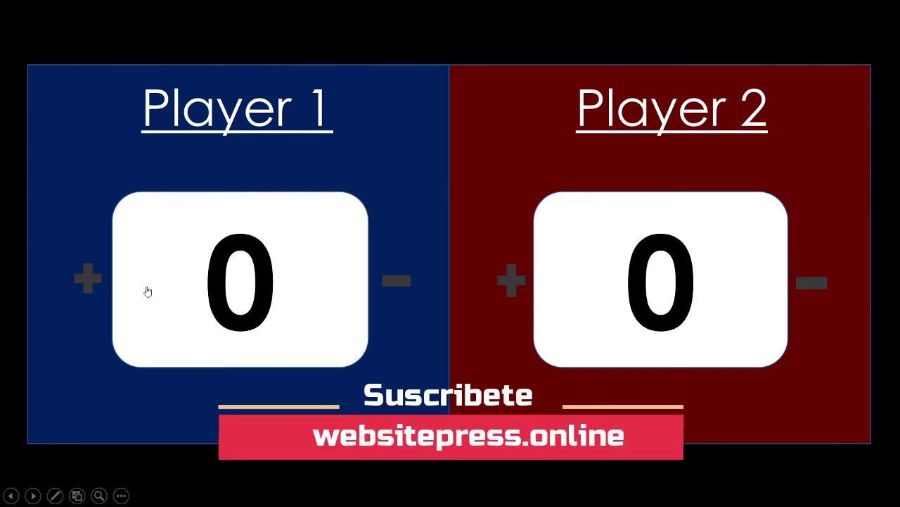
pyautogui.click(89, 292)
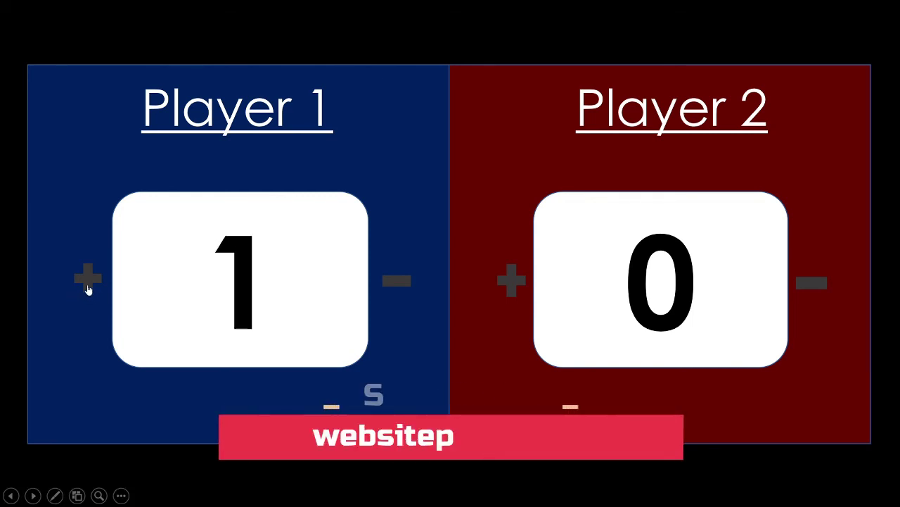
pyautogui.click(89, 291)
pyautogui.click(89, 292)
pyautogui.click(88, 289)
pyautogui.tripleClick(88, 290)
pyautogui.doubleClick(88, 290)
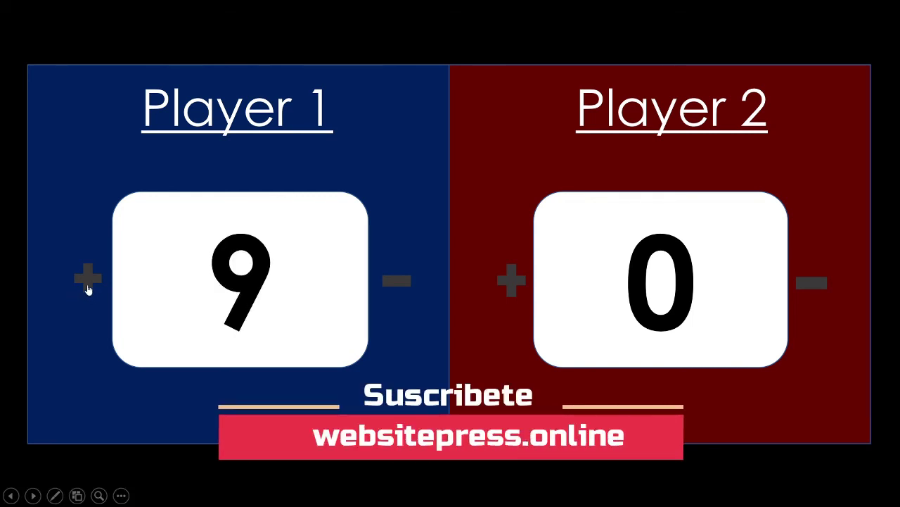
pyautogui.tripleClick(88, 289)
pyautogui.doubleClick(88, 289)
pyautogui.doubleClick(87, 291)
pyautogui.doubleClick(85, 292)
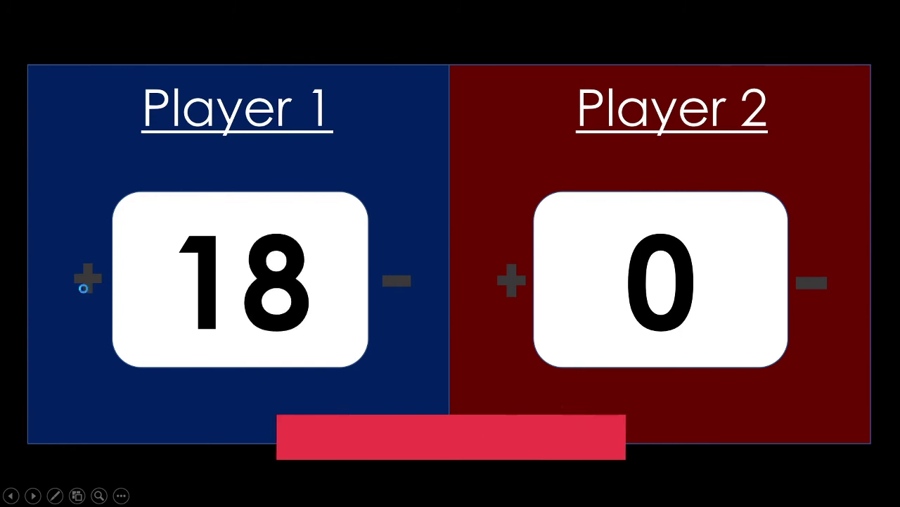
pyautogui.tripleClick(85, 291)
pyautogui.tripleClick(84, 292)
pyautogui.click(83, 293)
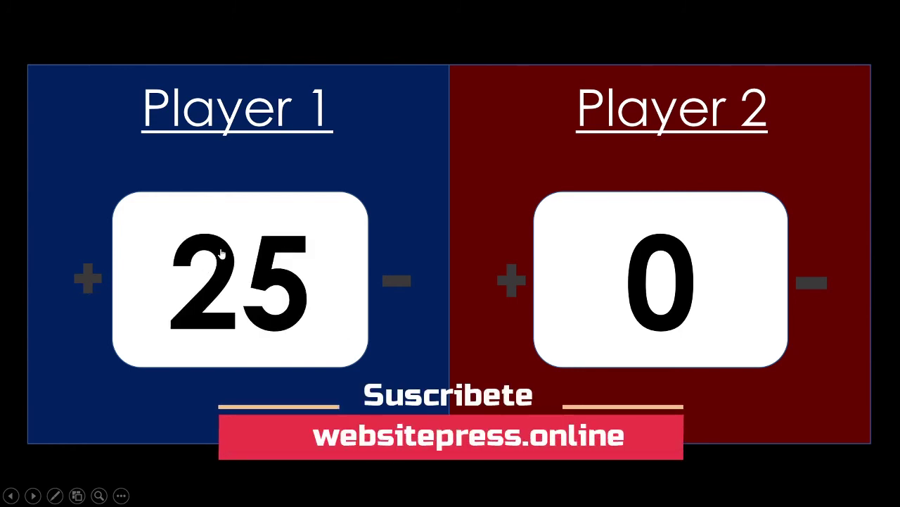
pyautogui.click(404, 287)
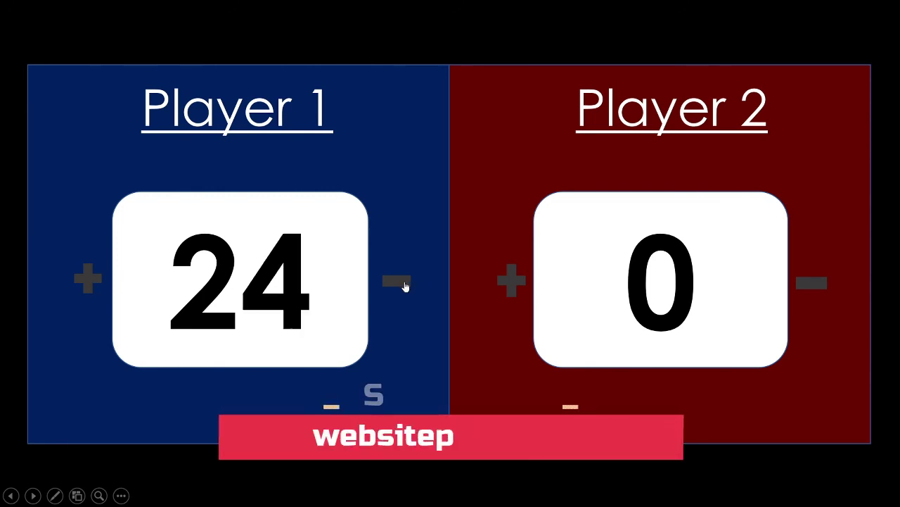
pyautogui.doubleClick(404, 287)
pyautogui.tripleClick(402, 285)
pyautogui.tripleClick(402, 285)
pyautogui.doubleClick(403, 285)
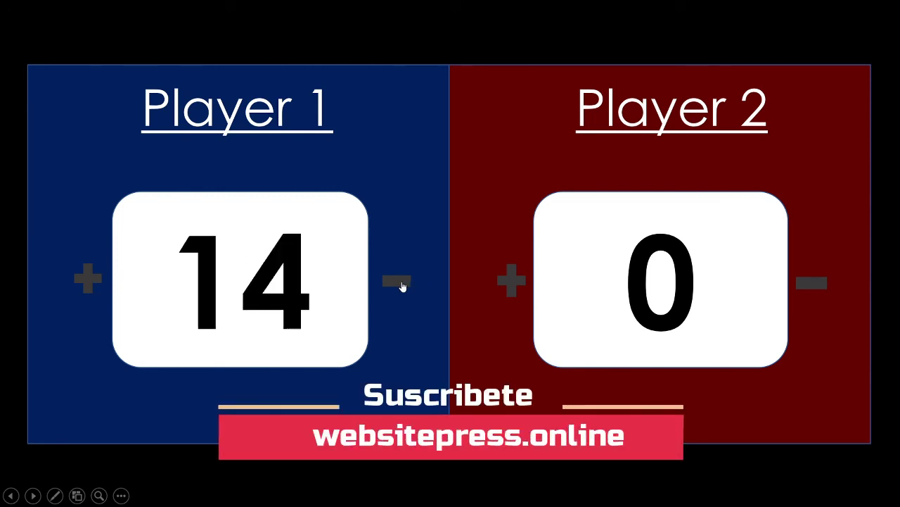
pyautogui.doubleClick(403, 286)
pyautogui.tripleClick(402, 285)
pyautogui.doubleClick(402, 285)
pyautogui.tripleClick(403, 286)
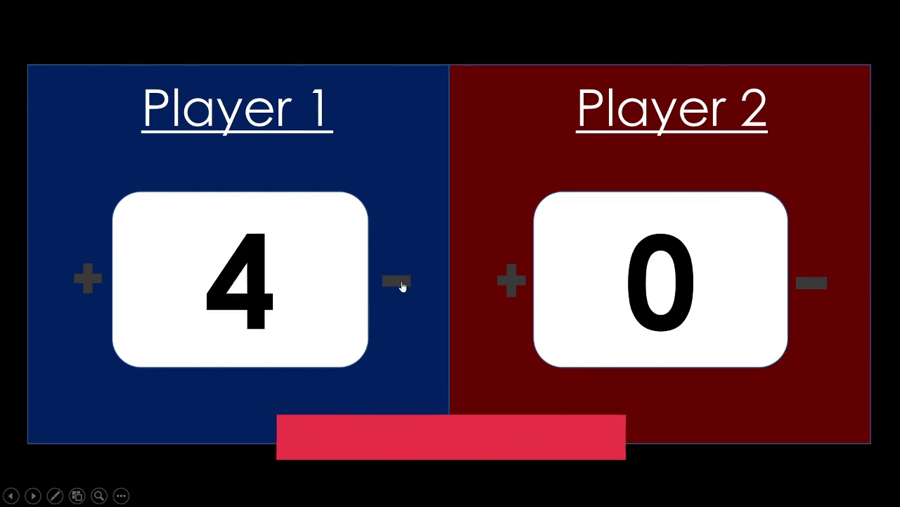
pyautogui.tripleClick(403, 285)
pyautogui.click(402, 286)
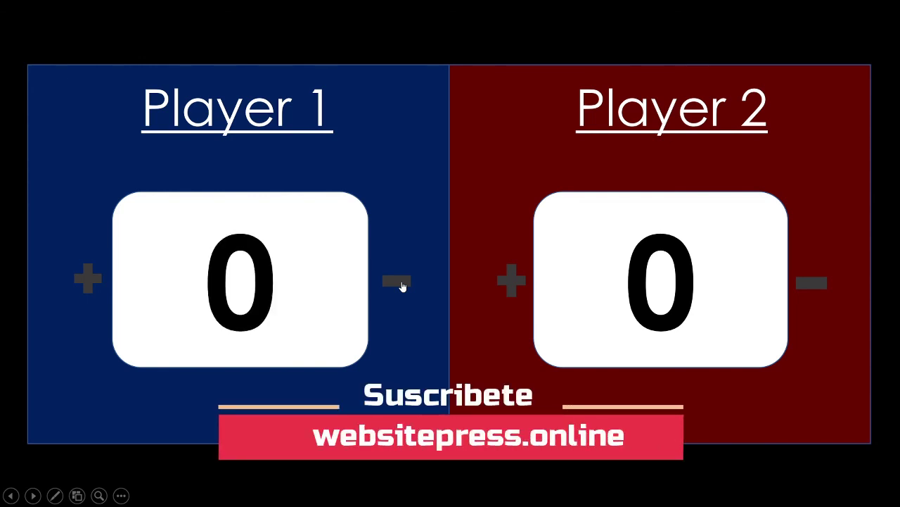
# Raise Player 2's score toward the cap, lower it to 0, then exit the slideshow.
pyautogui.doubleClick(502, 284)
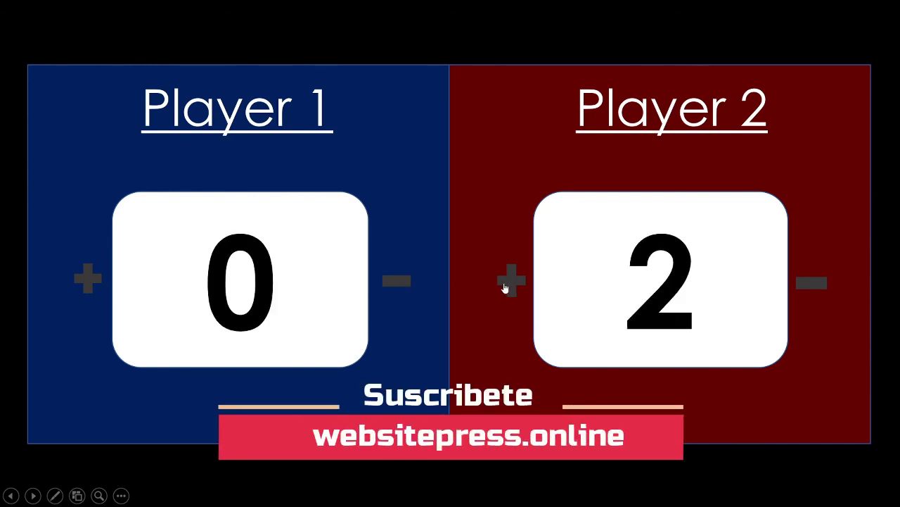
pyautogui.doubleClick(502, 284)
pyautogui.tripleClick(502, 284)
pyautogui.click(500, 284)
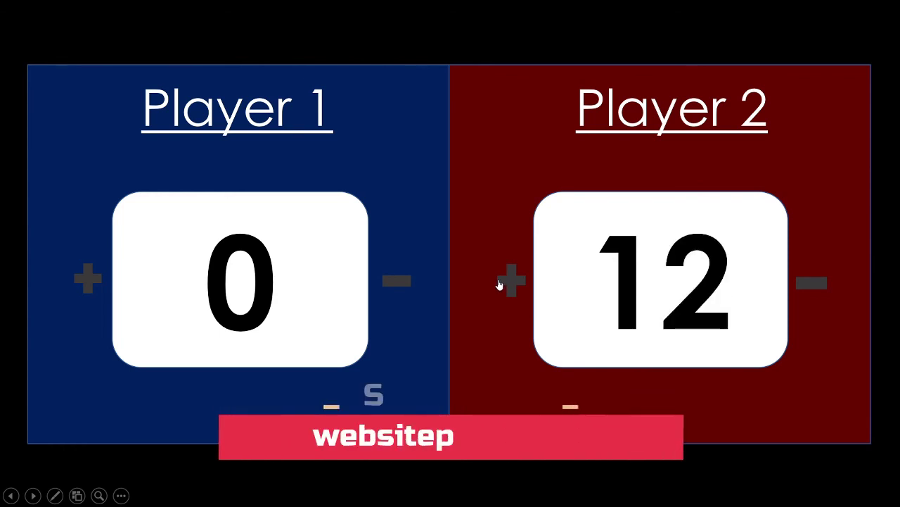
pyautogui.click(499, 284)
pyautogui.click(500, 284)
pyautogui.click(499, 284)
pyautogui.click(498, 283)
pyautogui.click(498, 283)
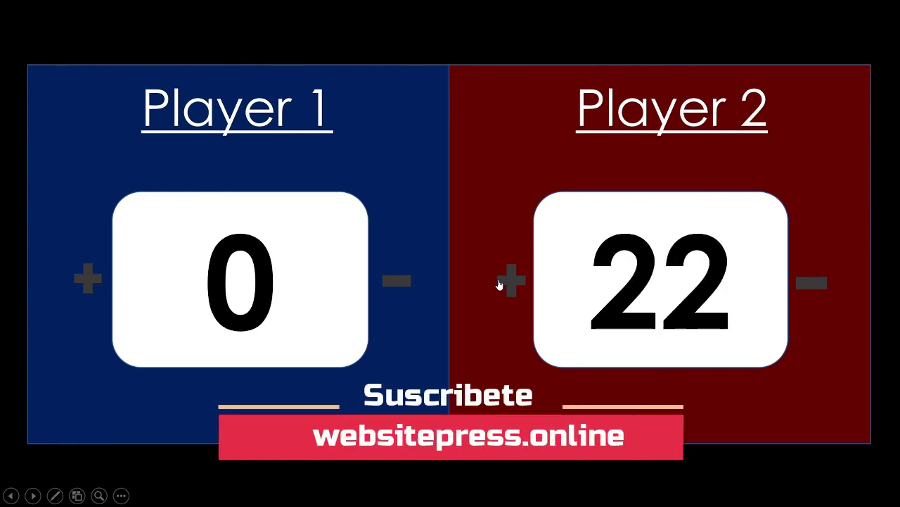
pyautogui.click(806, 283)
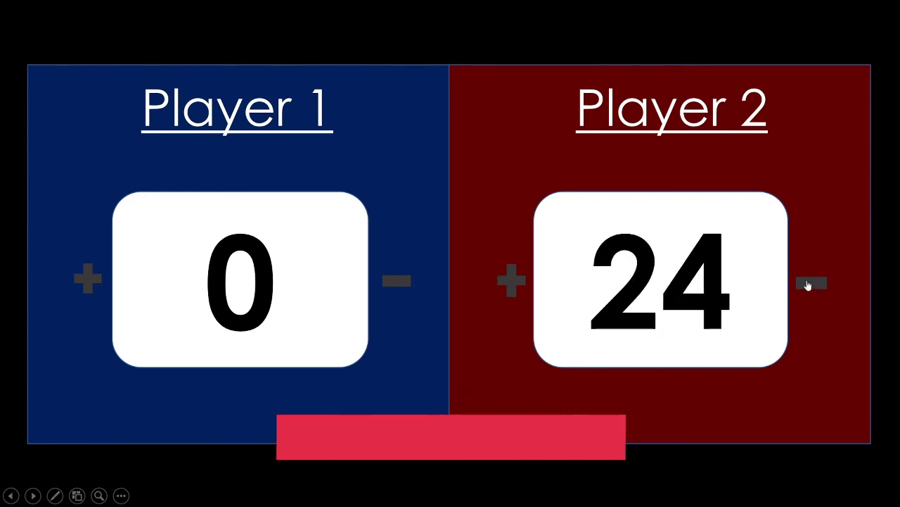
pyautogui.tripleClick(806, 283)
pyautogui.tripleClick(806, 283)
pyautogui.doubleClick(805, 282)
pyautogui.tripleClick(804, 282)
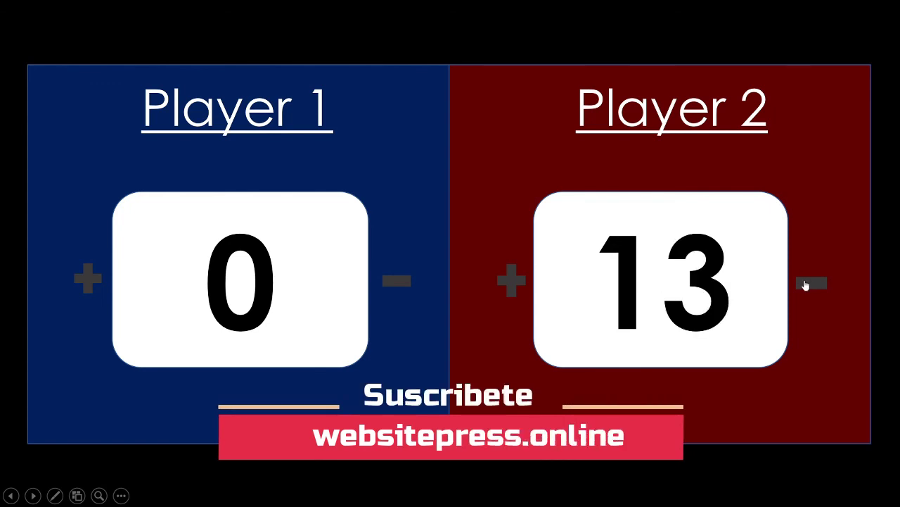
pyautogui.tripleClick(806, 282)
pyautogui.doubleClick(805, 283)
pyautogui.doubleClick(806, 285)
pyautogui.tripleClick(805, 282)
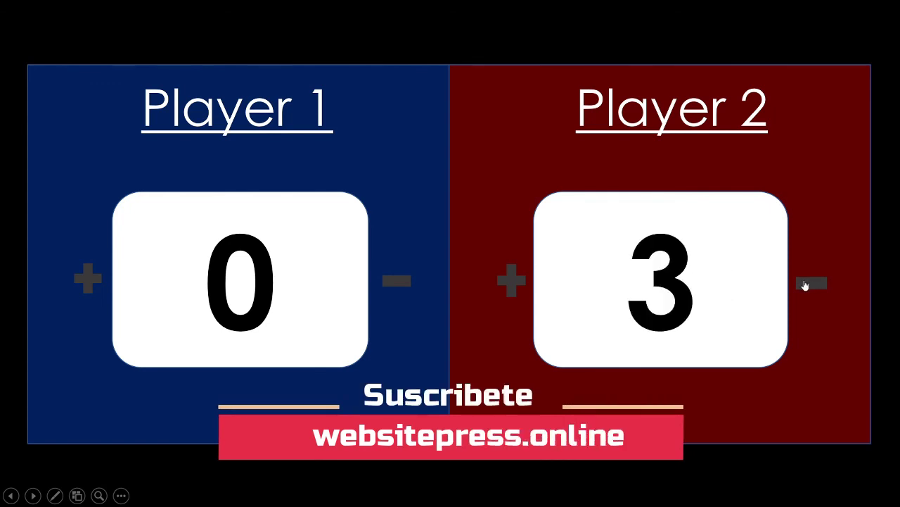
pyautogui.doubleClick(805, 283)
pyautogui.click(805, 282)
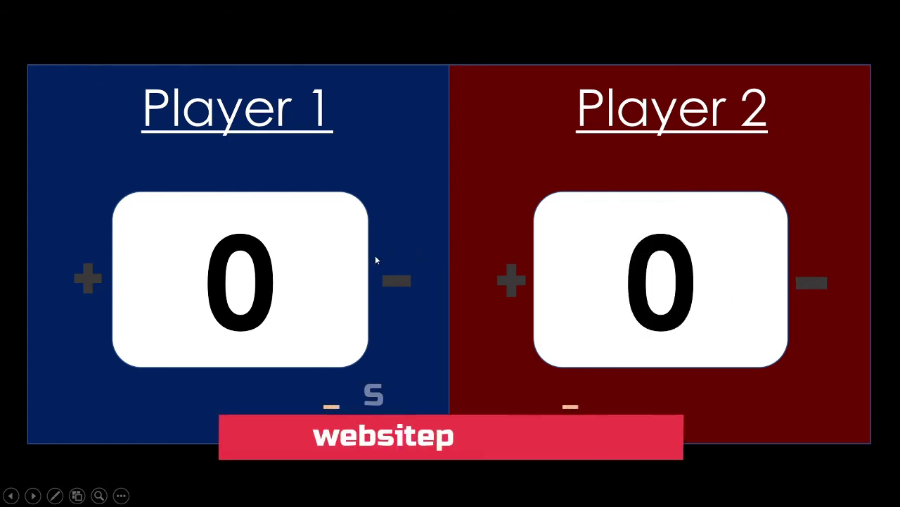
pyautogui.press('Escape')
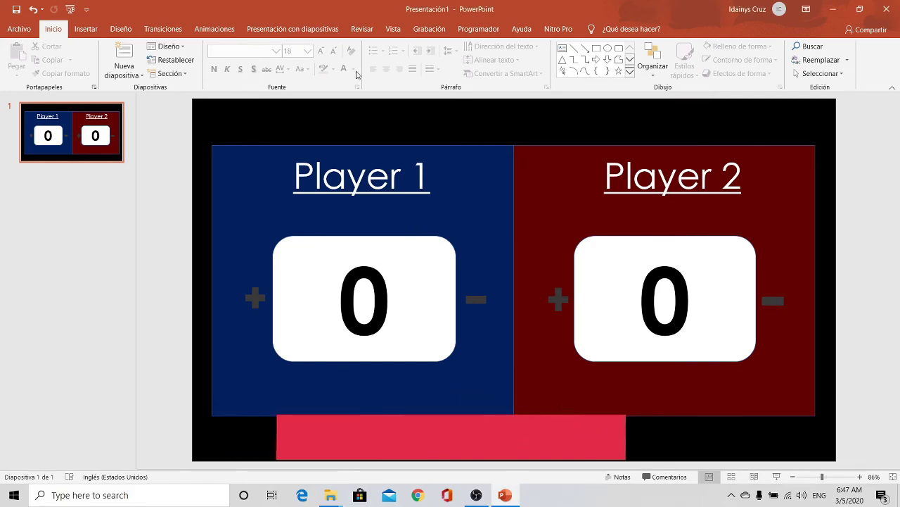
# Reopen the Visual Basic editor from the Programador tab, review the code, and close it.
pyautogui.click(487, 30)
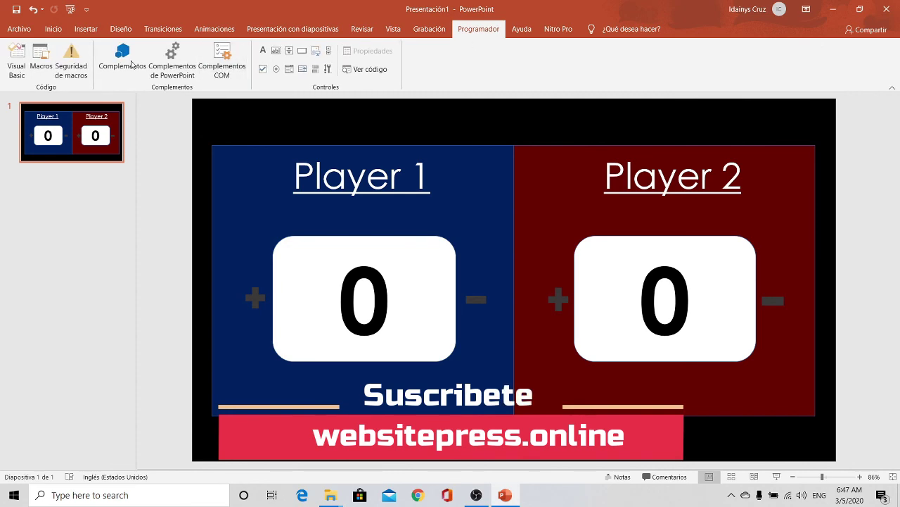
pyautogui.click(12, 63)
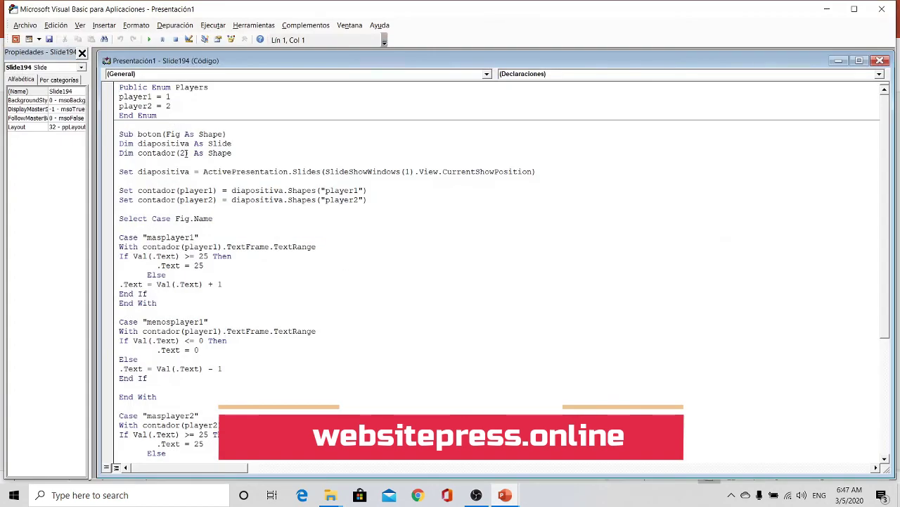
pyautogui.scroll(-6, 186, 153)
pyautogui.scroll(6, 546, 157)
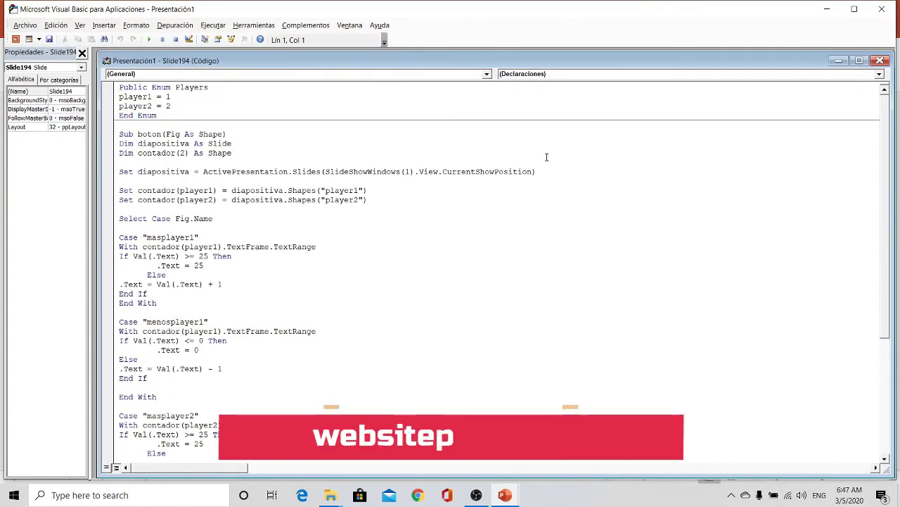
pyautogui.click(880, 10)
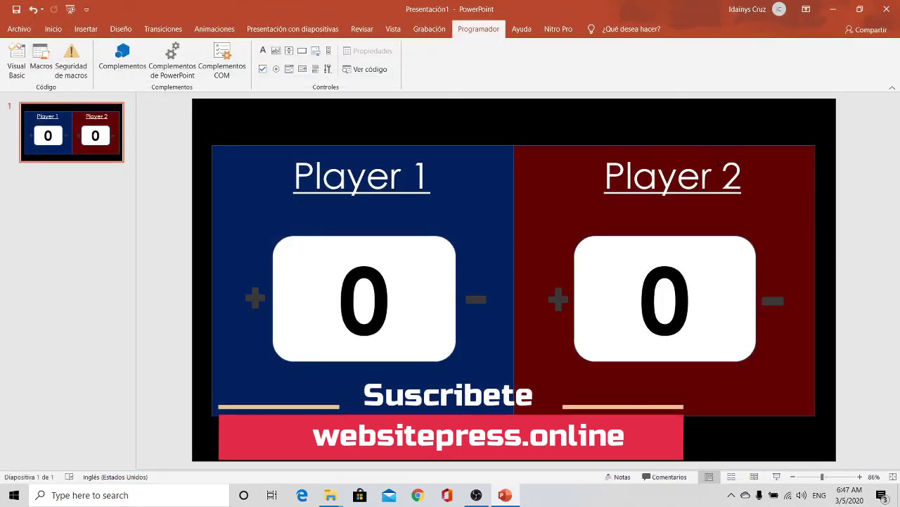